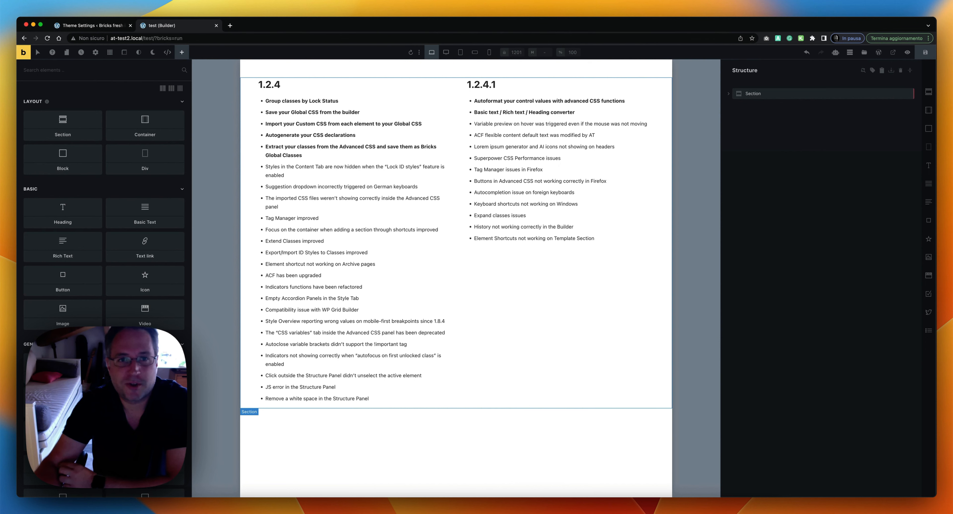
- Select the Section element and open its class list to examine the order of the global classes
click(792, 93)
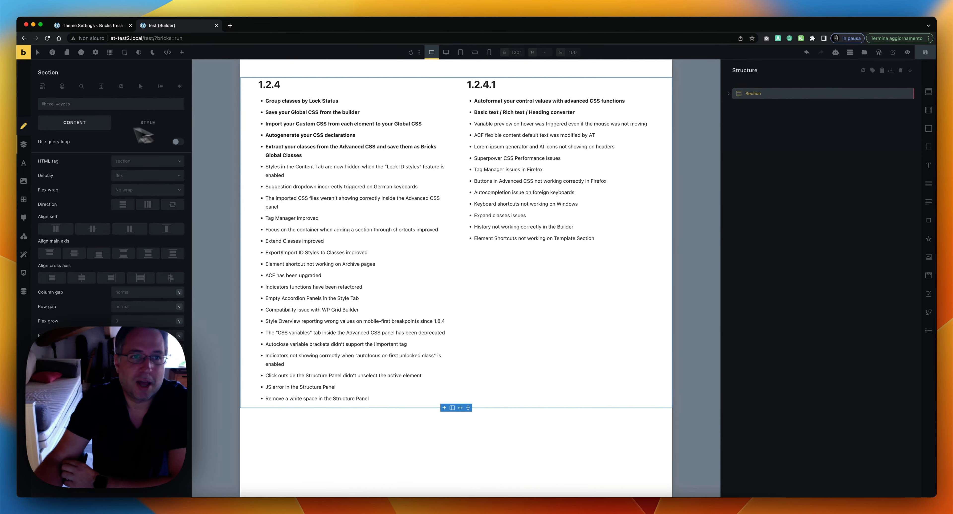
click(99, 105)
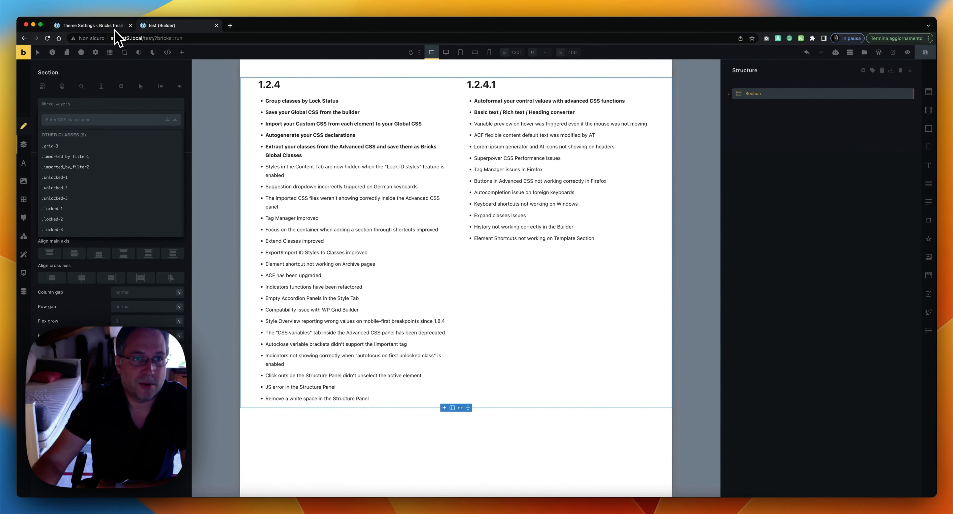
- Switch to the Theme Settings page, enable Group Classes by Lock Status in the Classes & Styles builder tweaks, and save
click(114, 30)
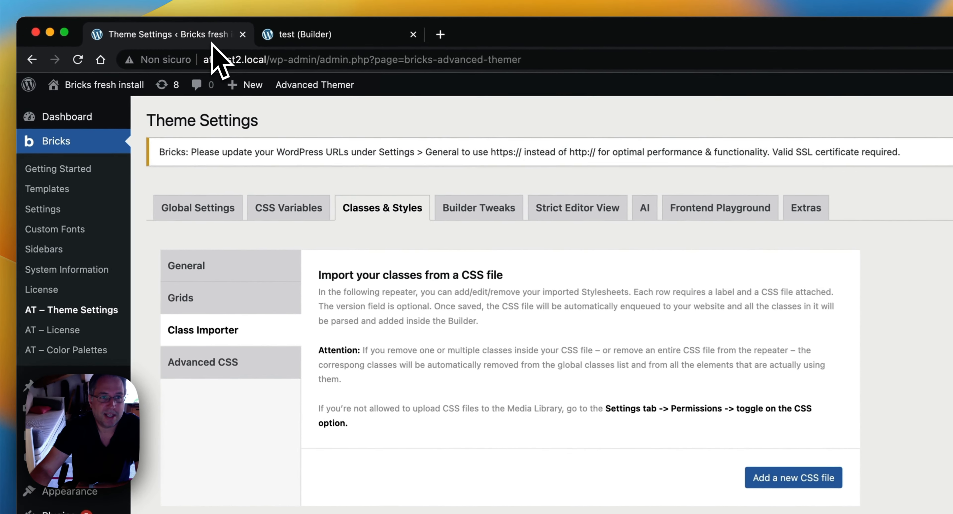
click(496, 214)
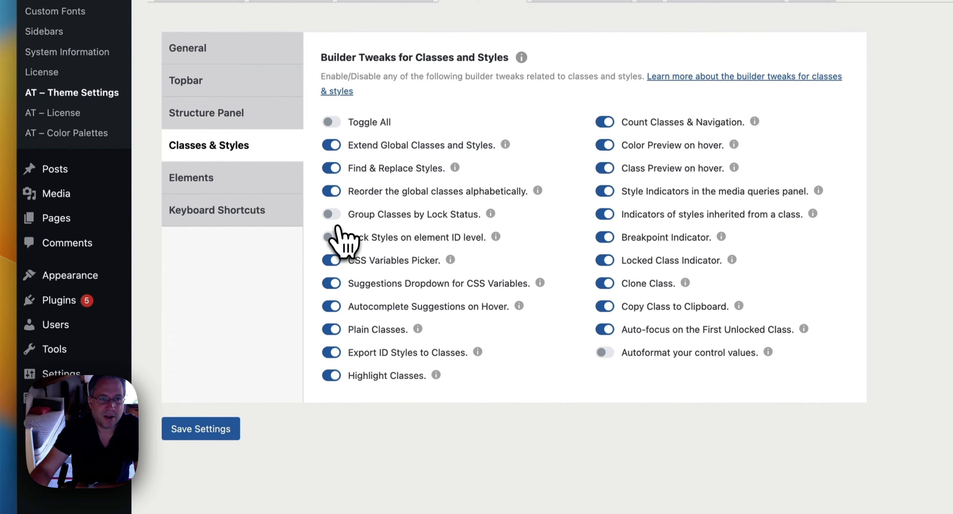
click(333, 434)
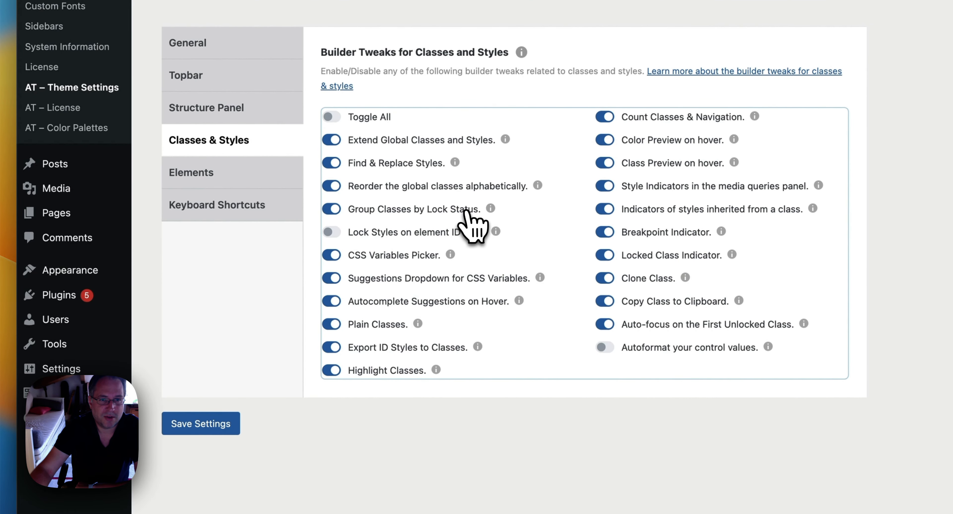
click(206, 423)
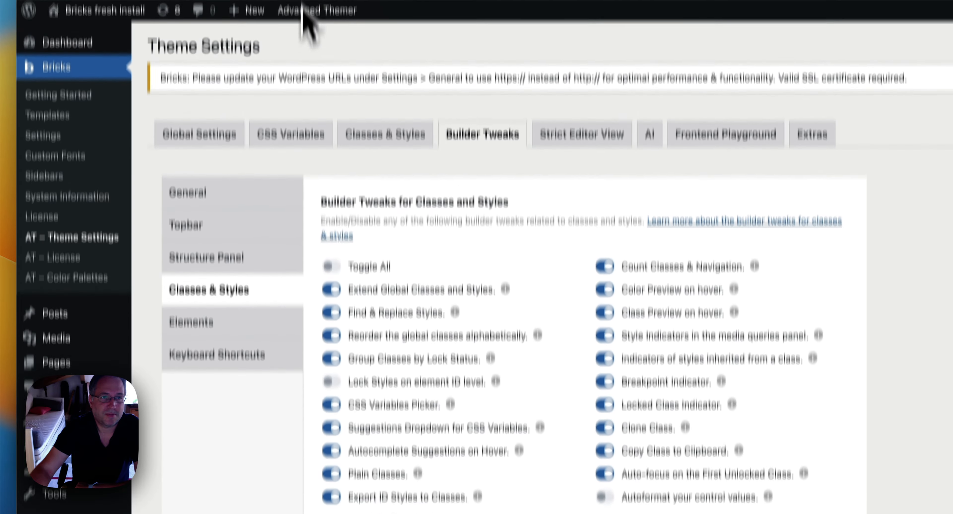
- Return to the builder, reload it, and open the Section's class list to examine the grouping by lock status
click(299, 29)
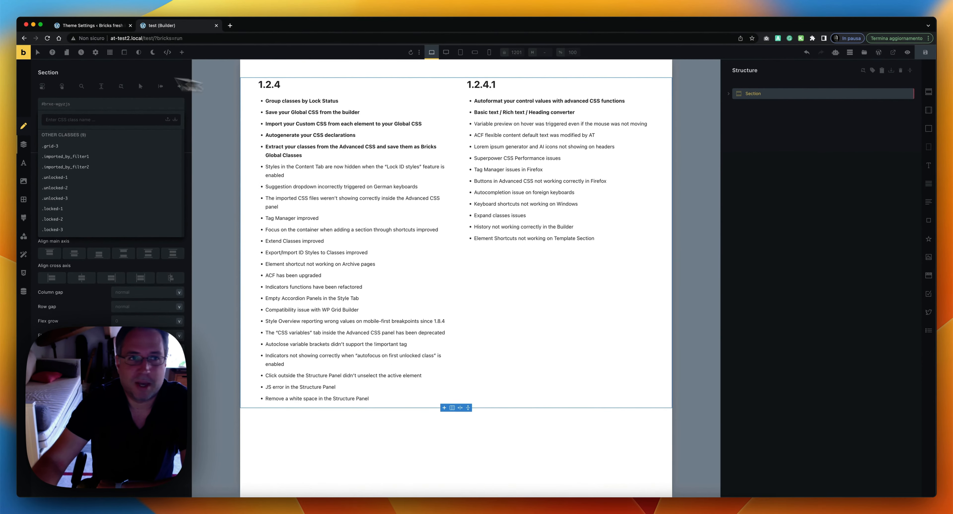
click(48, 38)
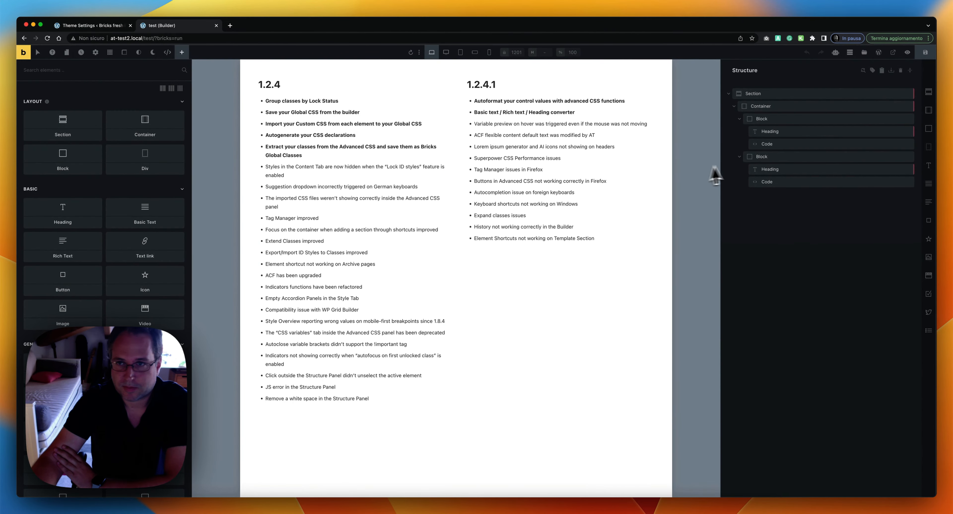
click(785, 98)
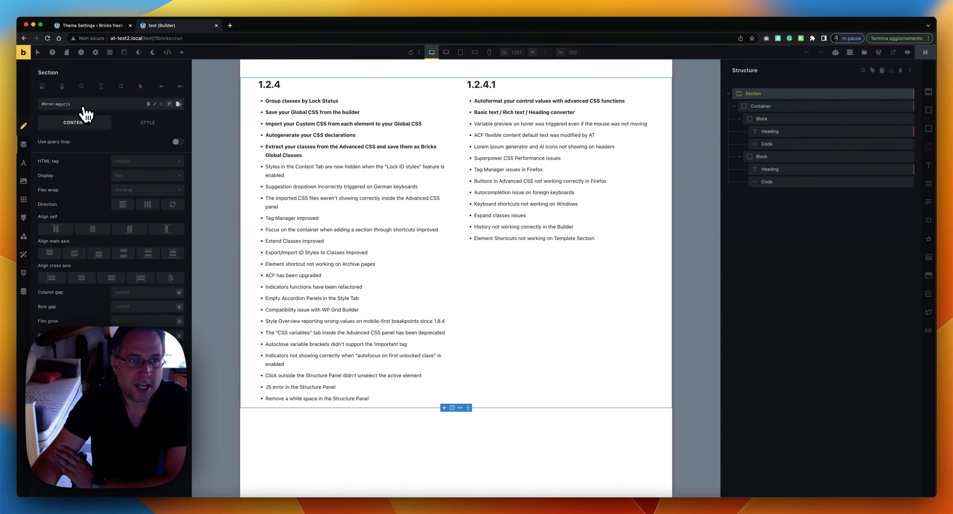
click(85, 107)
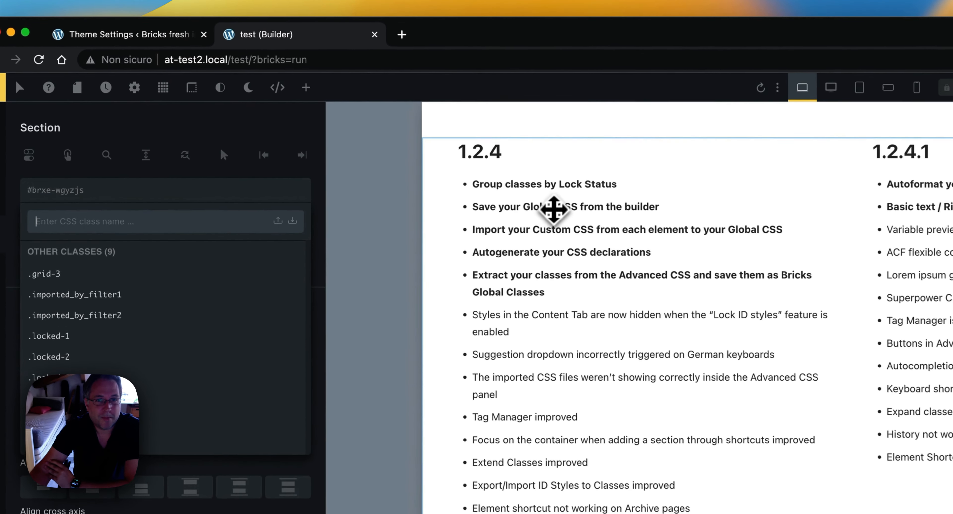
- Select the 1.2.4 changelog's Code element, view the page CSS in the Advanced CSS editor, and close the editor
click(553, 209)
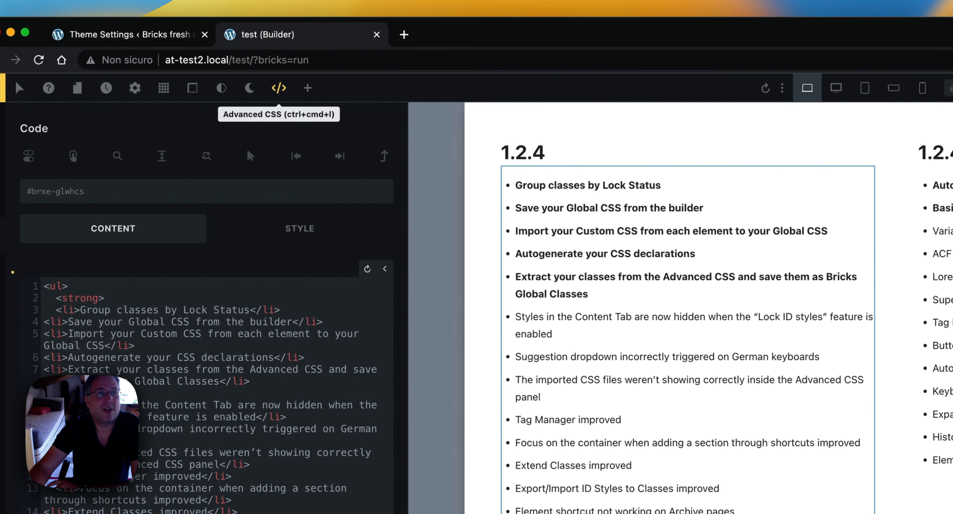
click(278, 87)
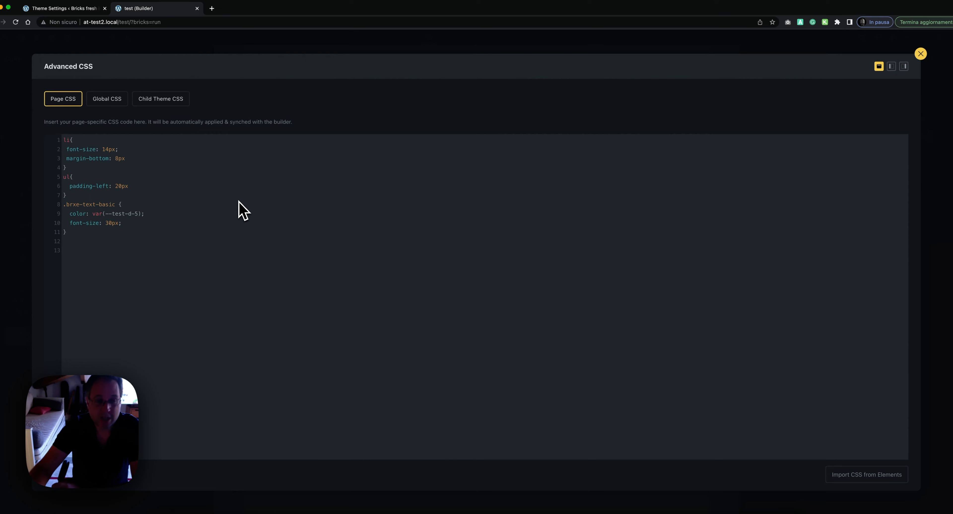
click(140, 49)
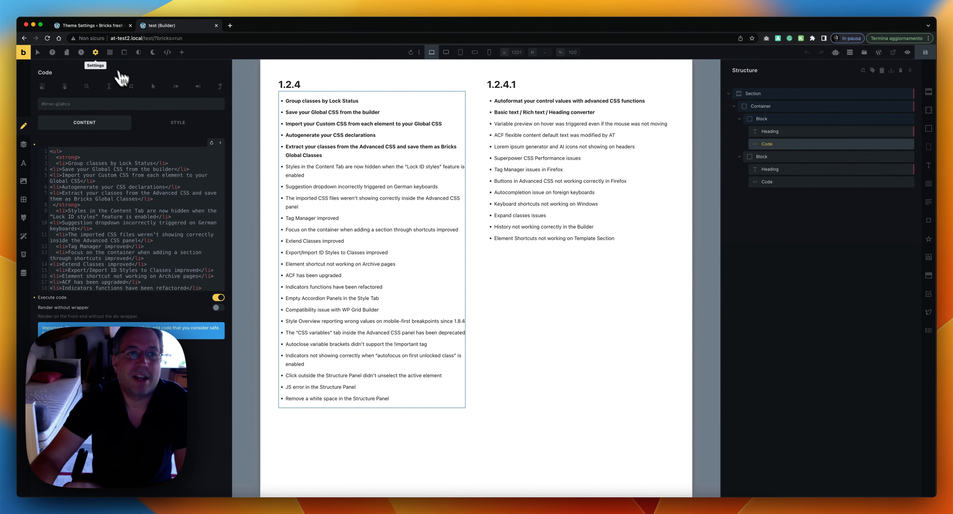
- Open the builder's page settings and view the Custom CSS under Custom Code
click(95, 52)
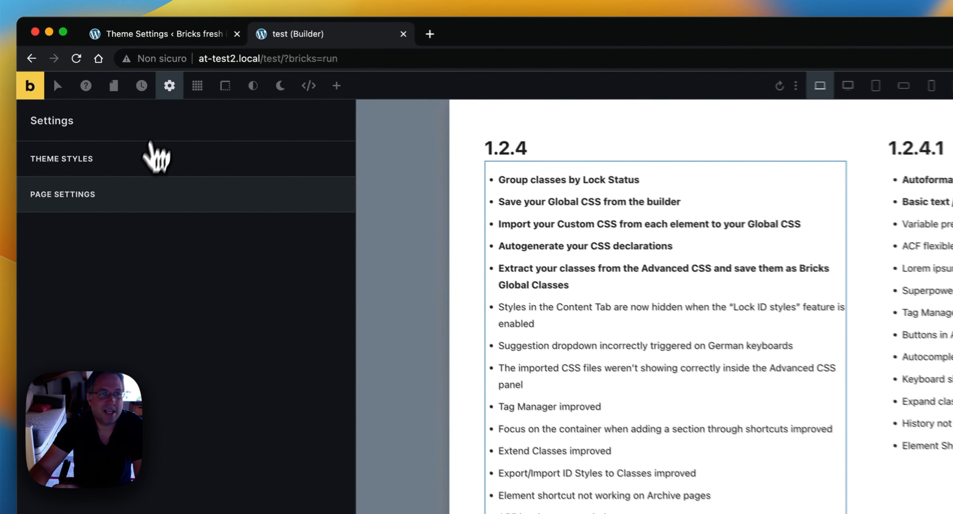
click(102, 142)
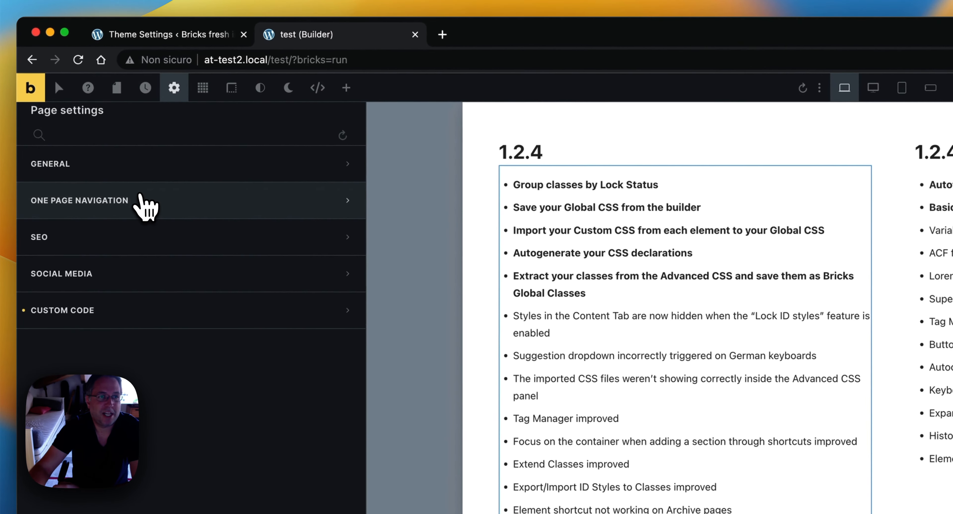
click(124, 311)
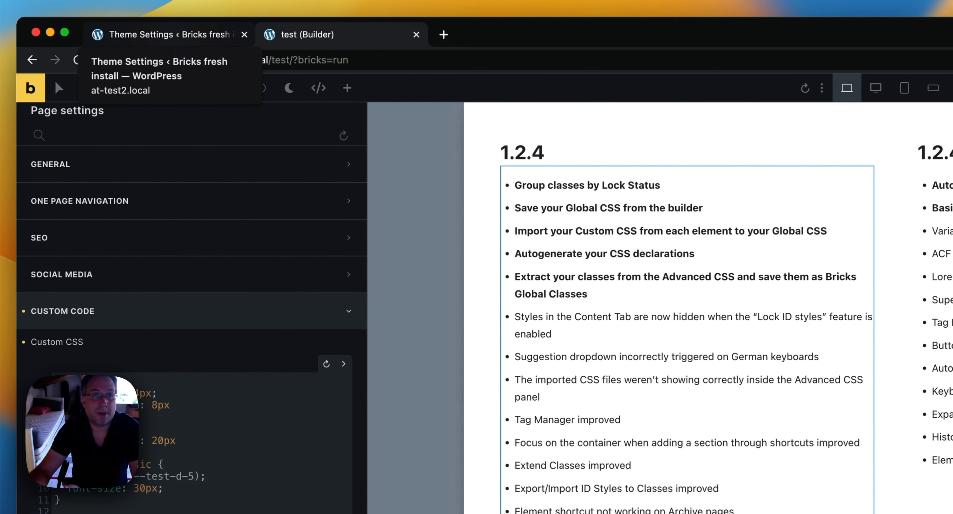
- Switch to the WordPress admin and open the Custom code section of the Bricks settings to examine the global Custom CSS field
click(181, 50)
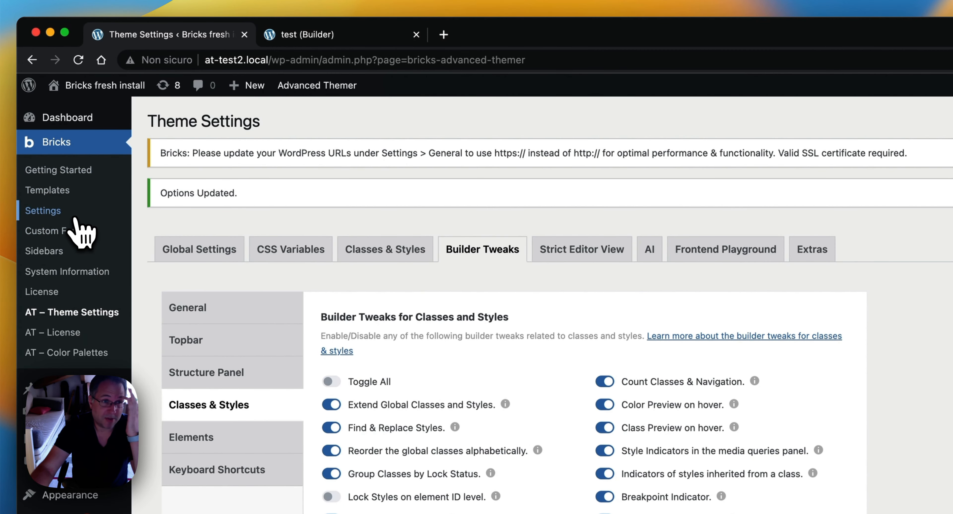
click(67, 218)
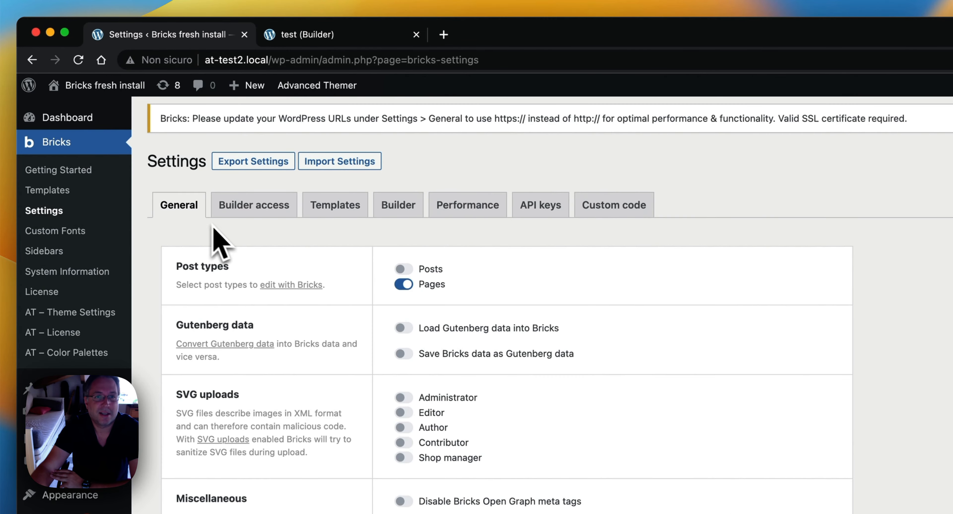
click(609, 200)
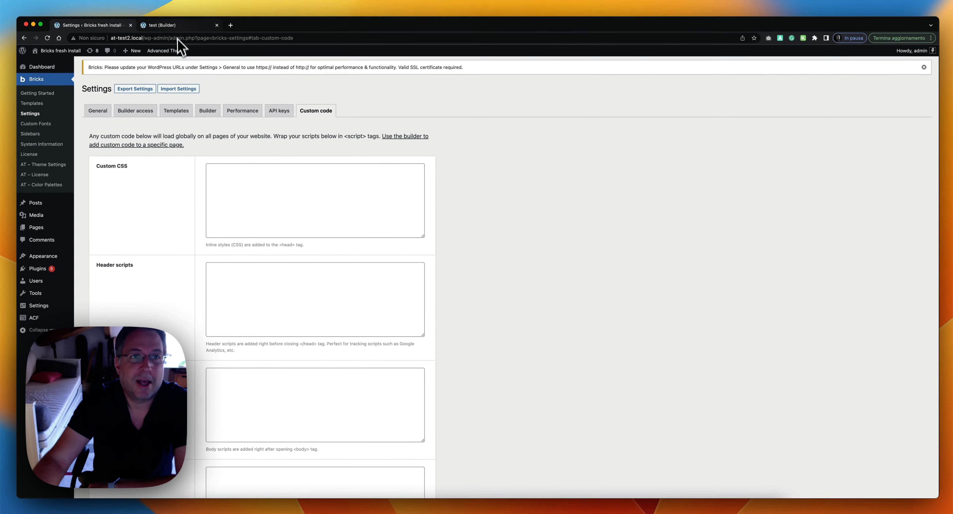
click(166, 25)
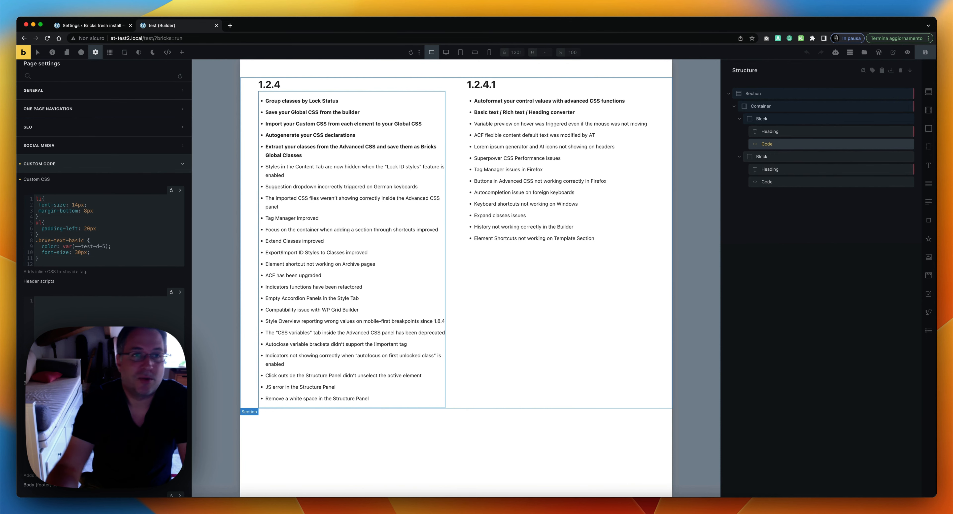
click(111, 26)
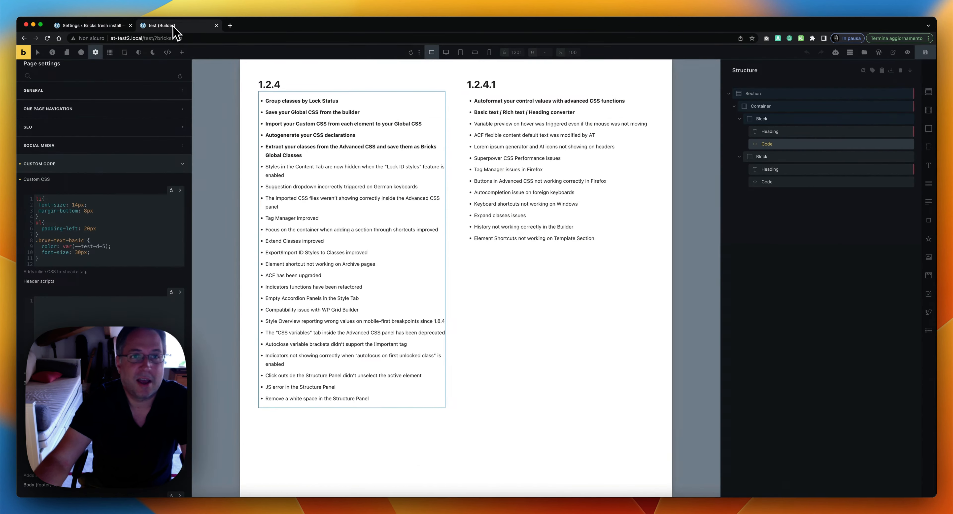
- In the builder's Advanced CSS editor, add a .test rule with background: red; to the Global CSS and save it
click(177, 26)
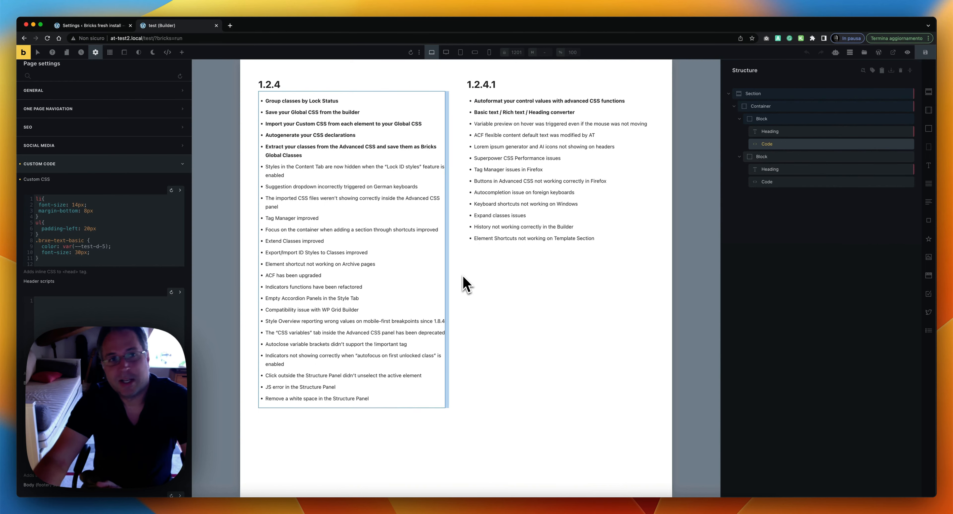
click(167, 53)
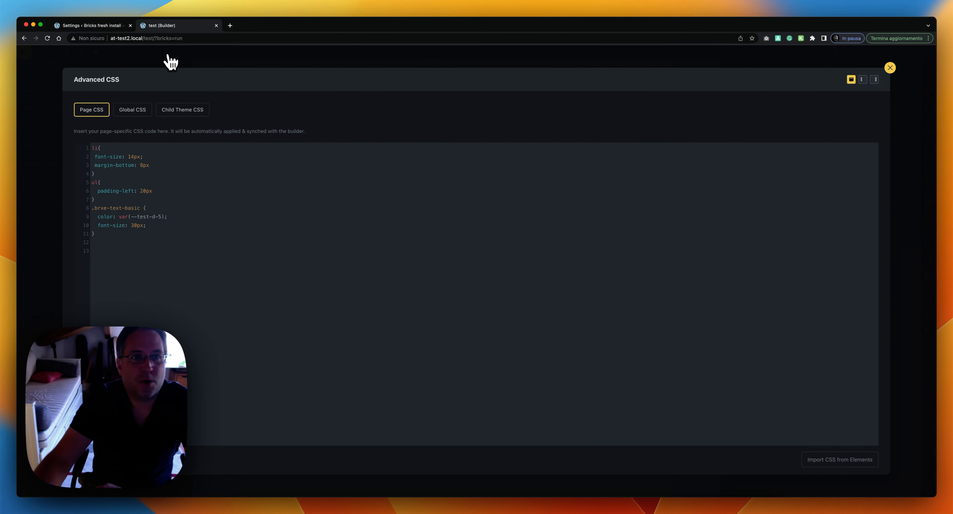
click(143, 113)
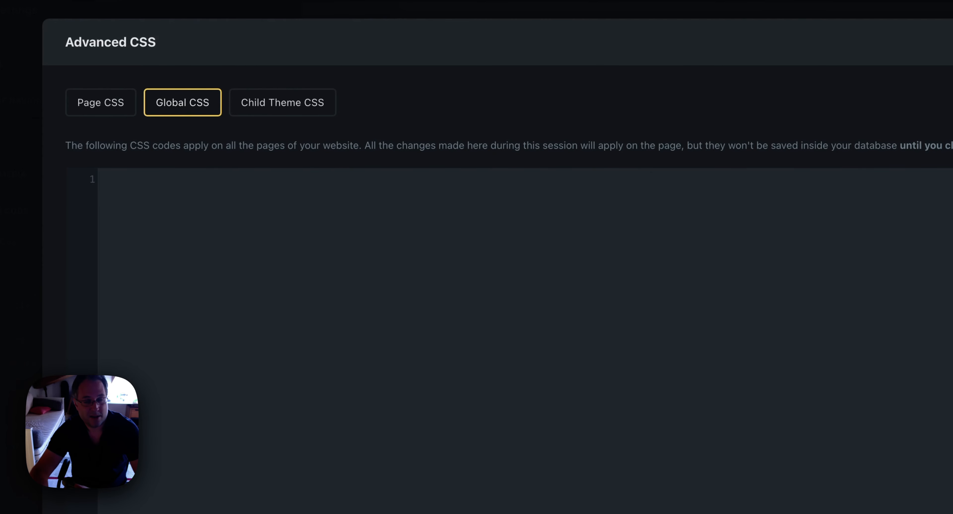
click(175, 286)
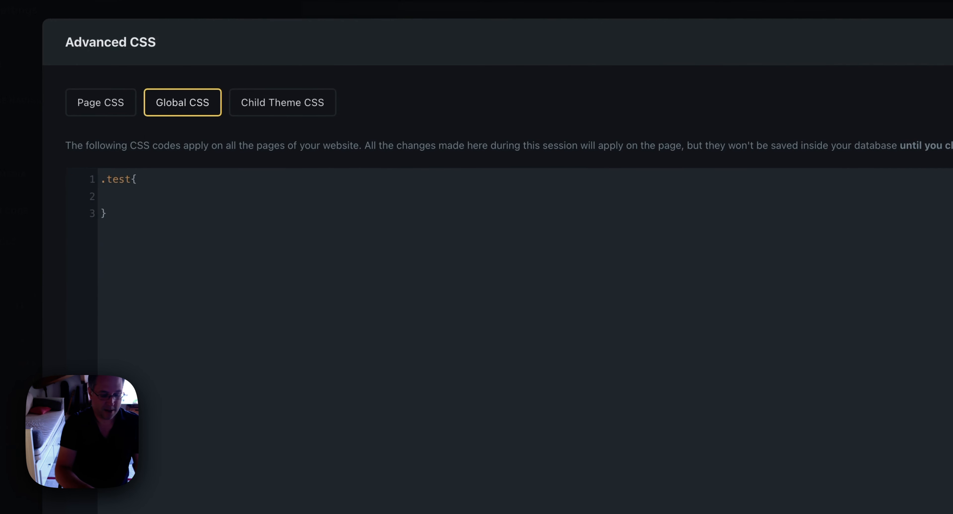
text(background: re)
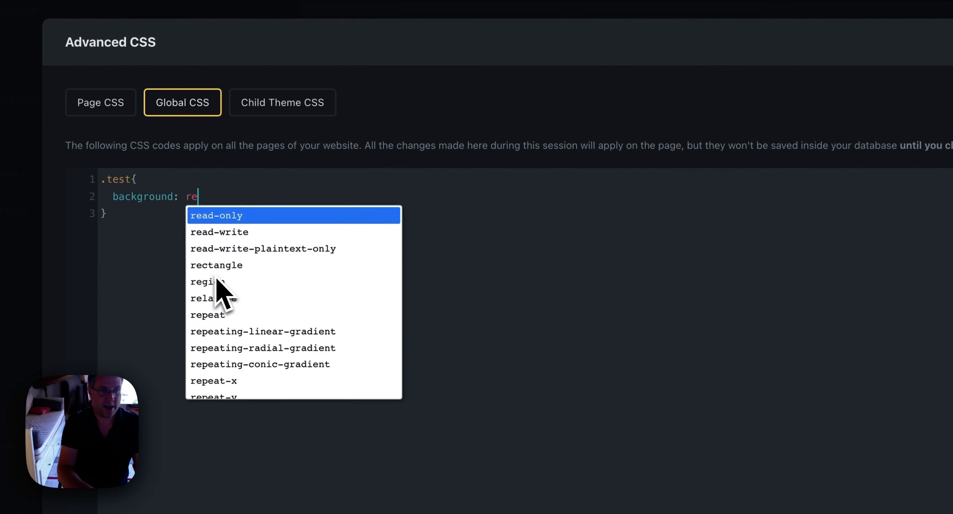
text(d;)
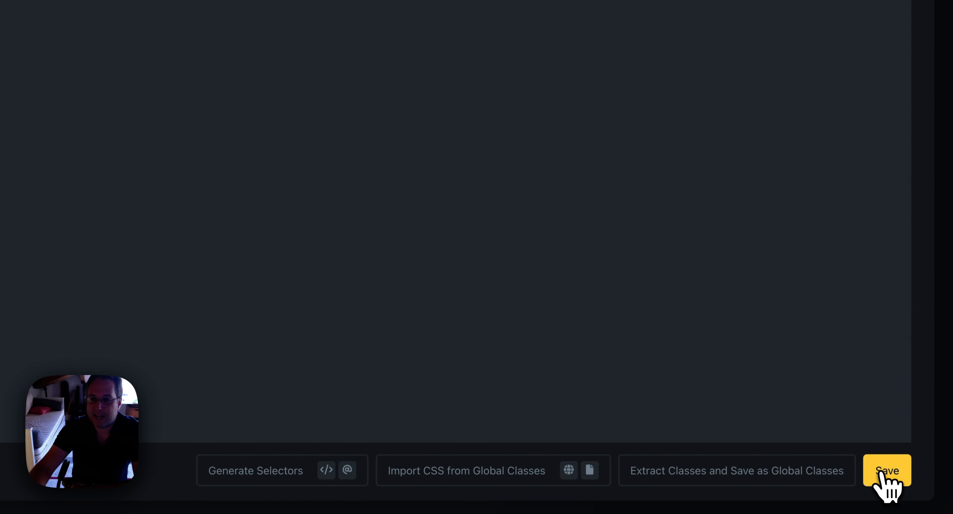
click(882, 481)
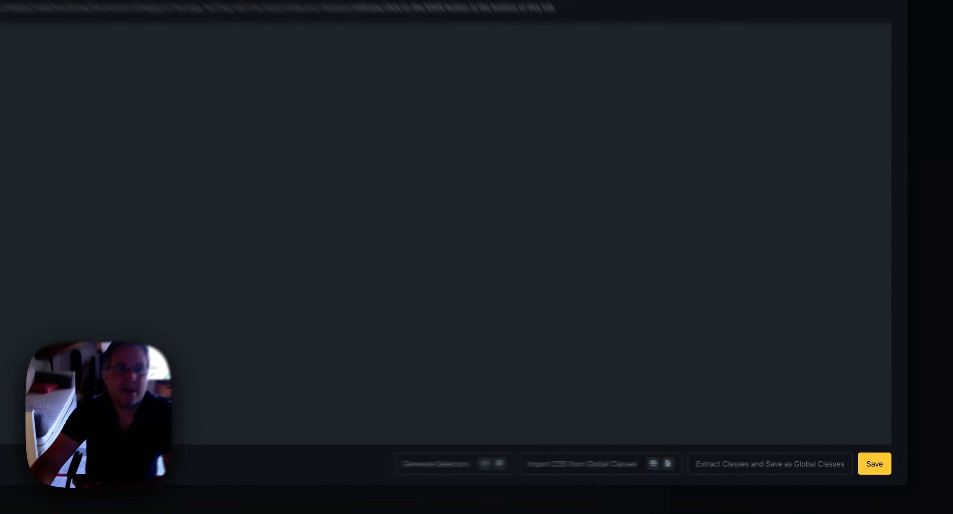
- Reload the Bricks settings page, check the global Custom CSS field for the saved rule, and return to the builder
click(106, 24)
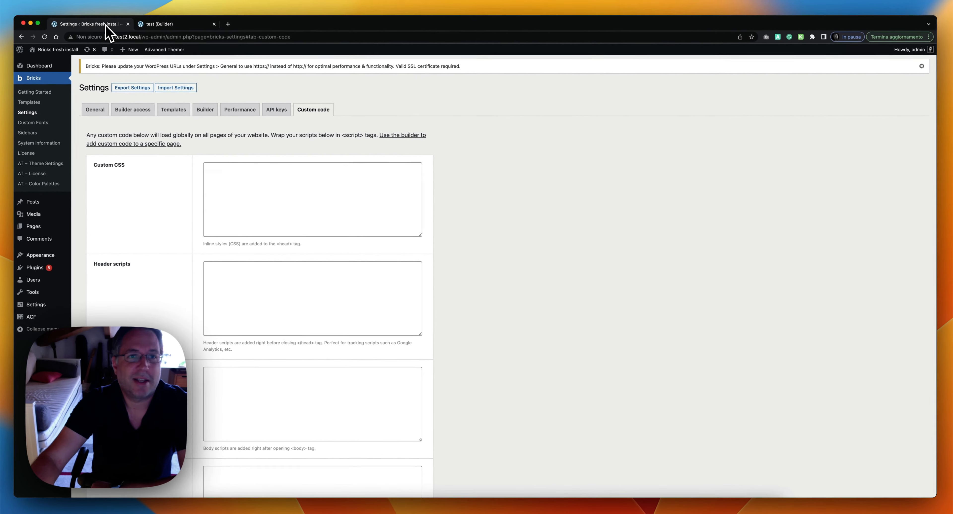
click(47, 38)
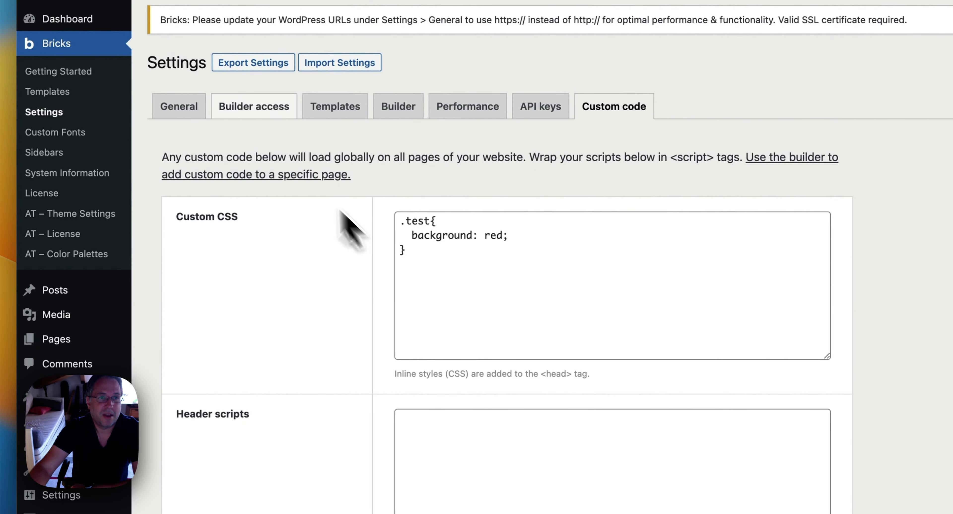
click(339, 0)
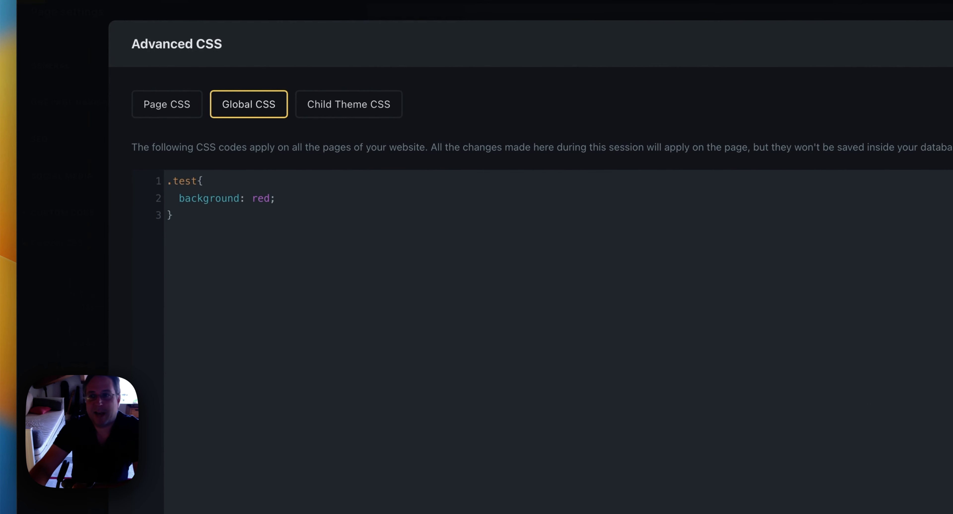
- Preview the Advanced CSS editor docked beside the canvas, restore its full-size layout, and close it
click(952, 44)
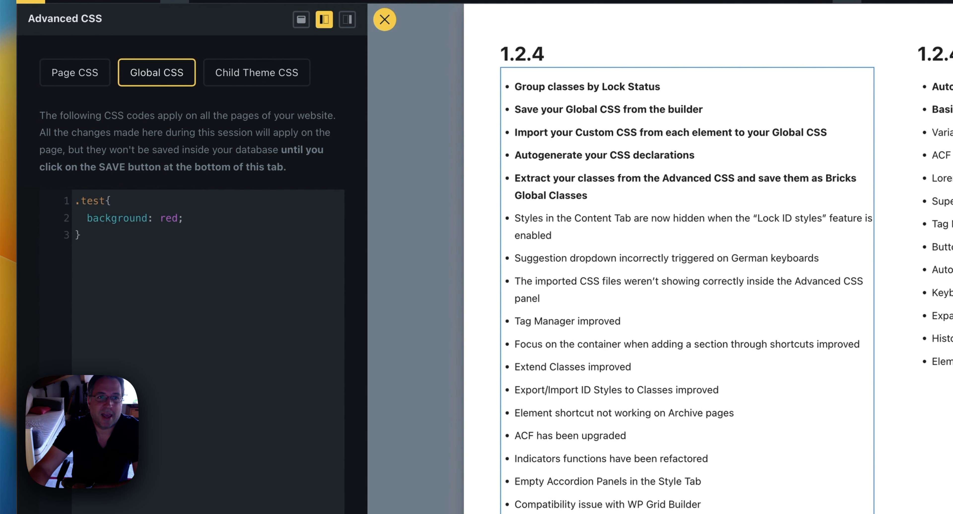
click(132, 236)
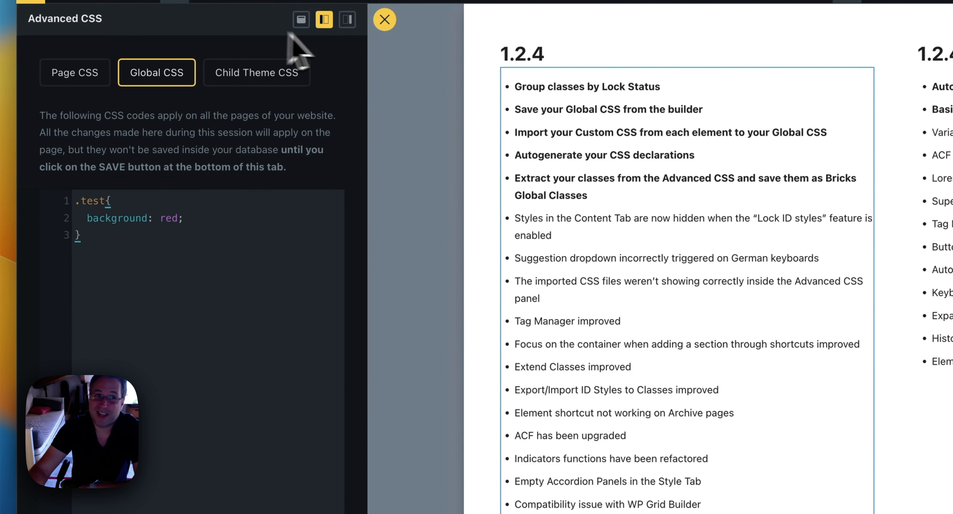
click(302, 21)
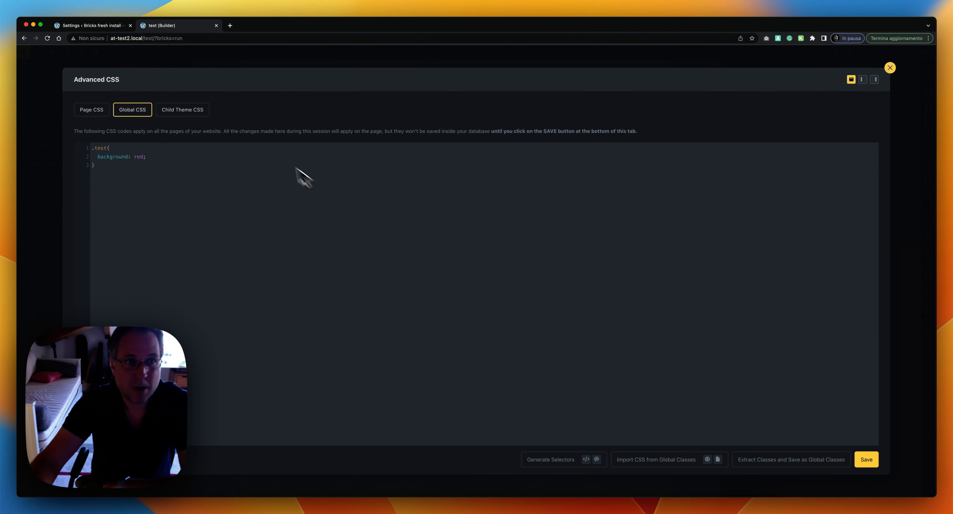
click(170, 68)
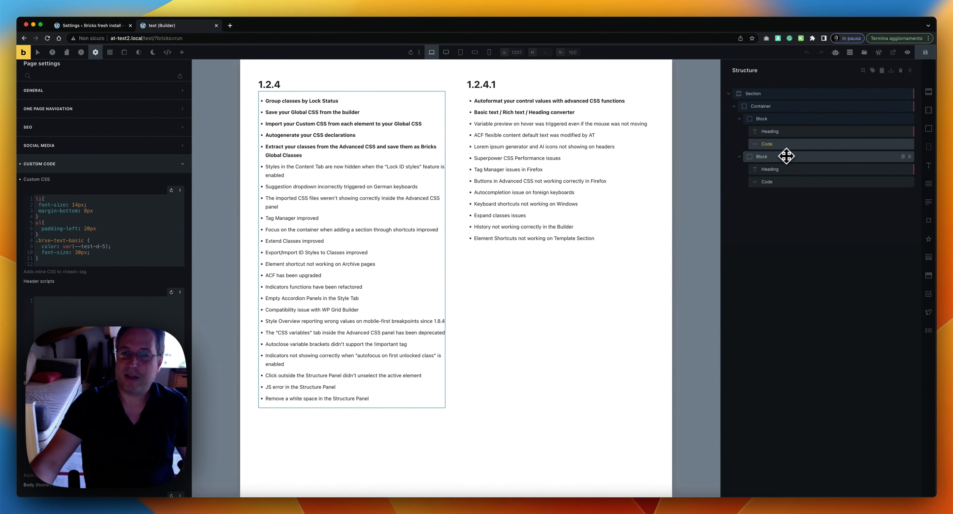
- Select the Section in the structure and add .test1 { color: red; } to its Custom CSS
click(783, 131)
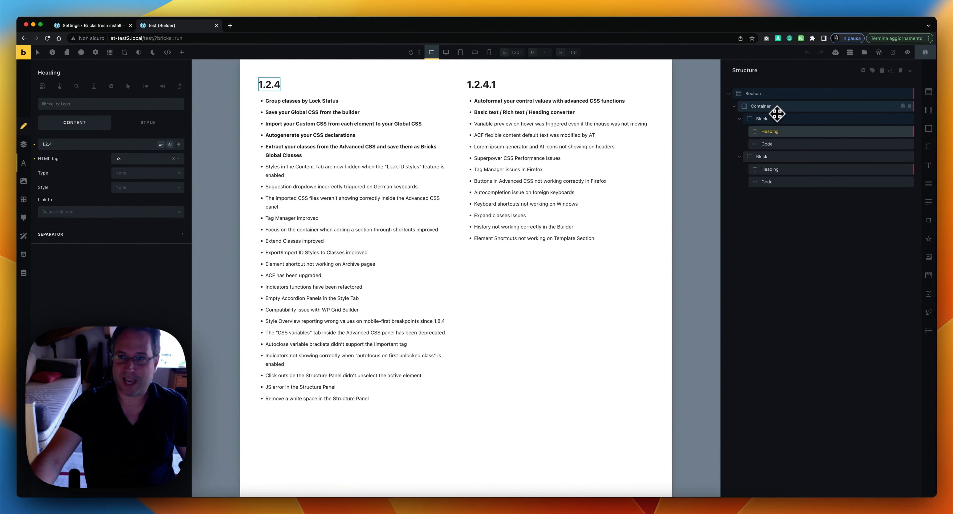
click(777, 94)
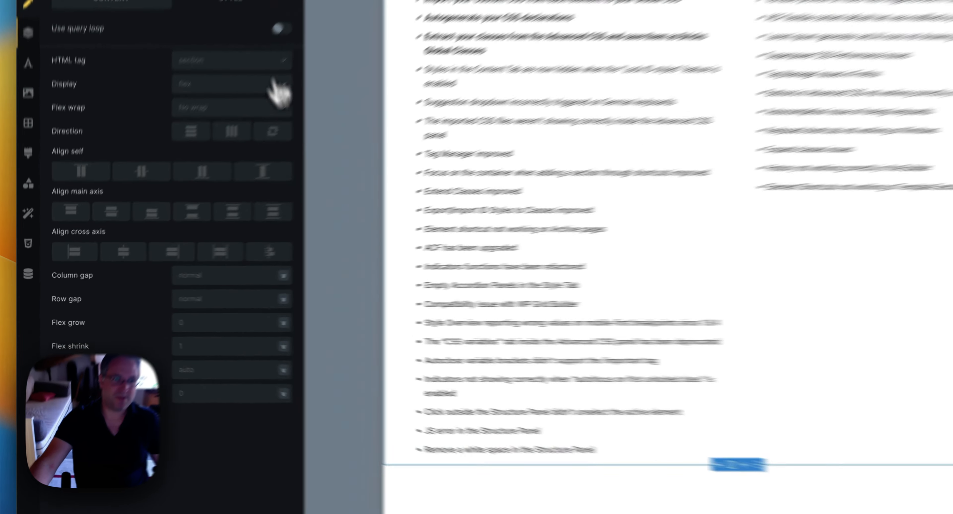
click(148, 123)
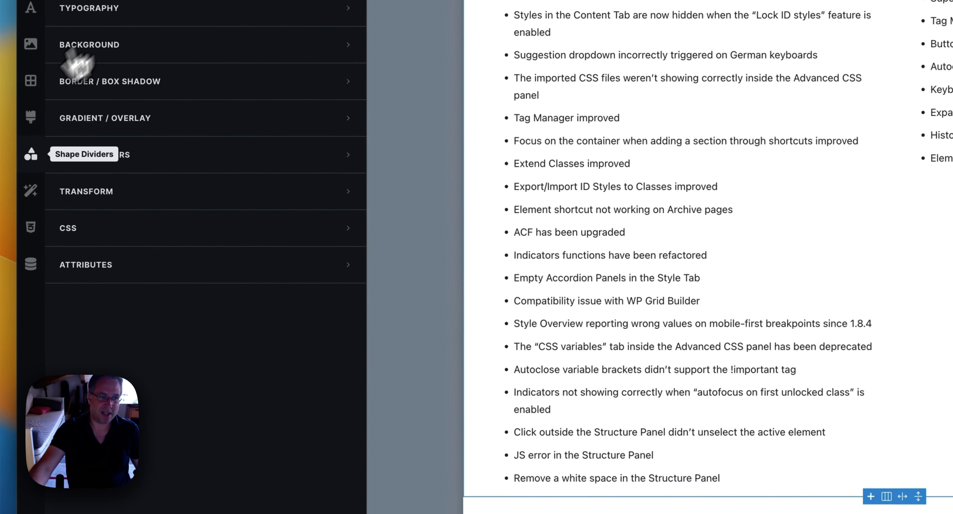
click(35, 228)
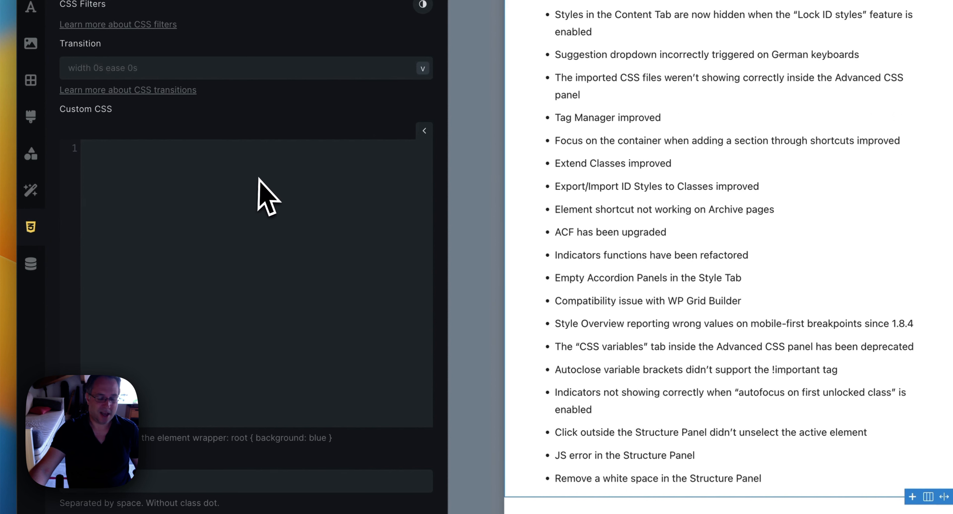
text(test1{)
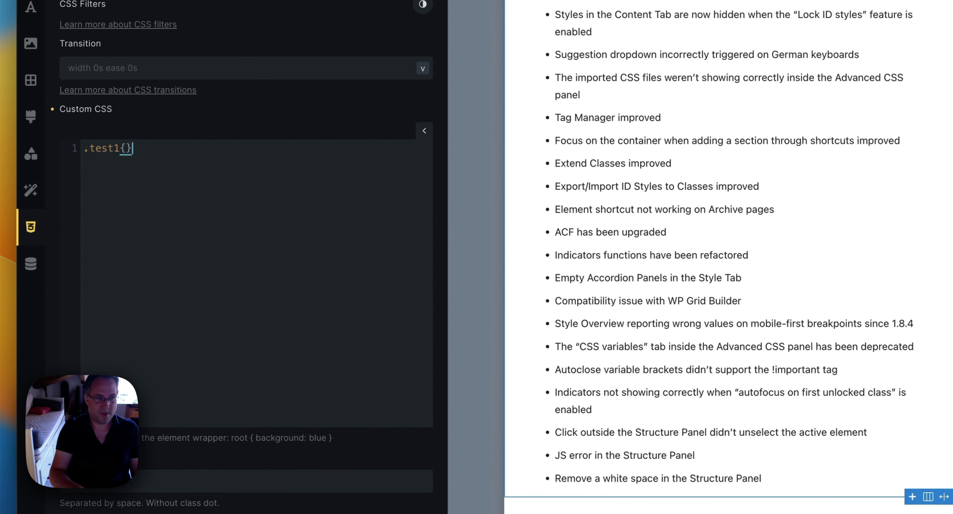
key(Return)
text(ù)
key(BackSpace)
text(color: )
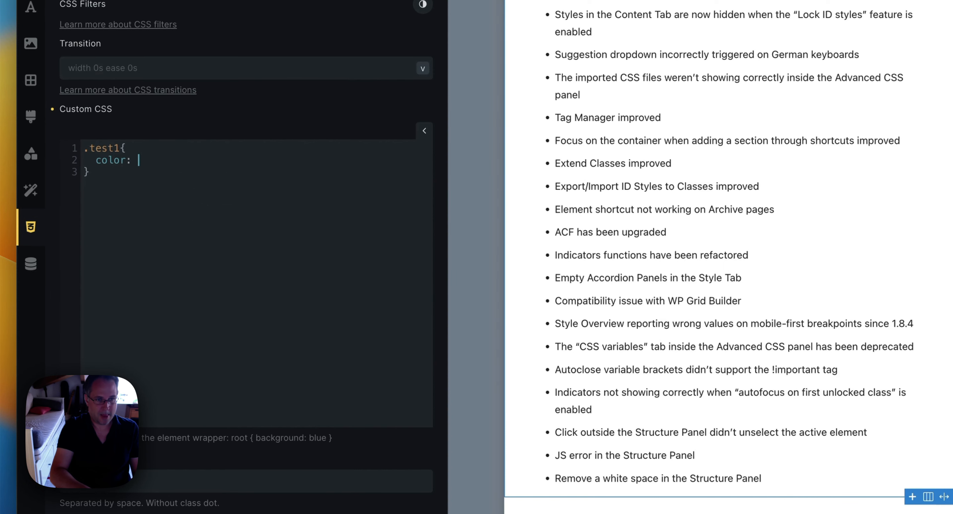
text(red;)
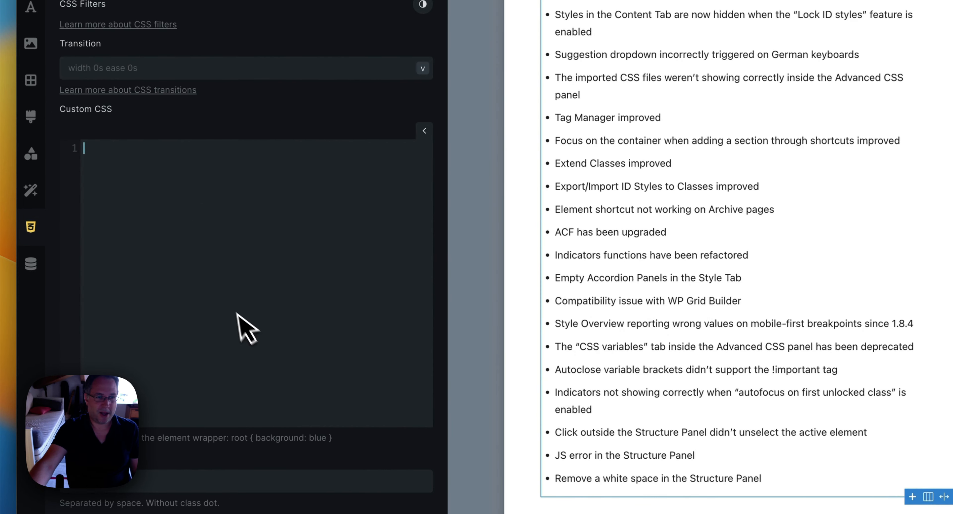
- Add .test2 { color: green; } to the Custom CSS of the Container
text(2)
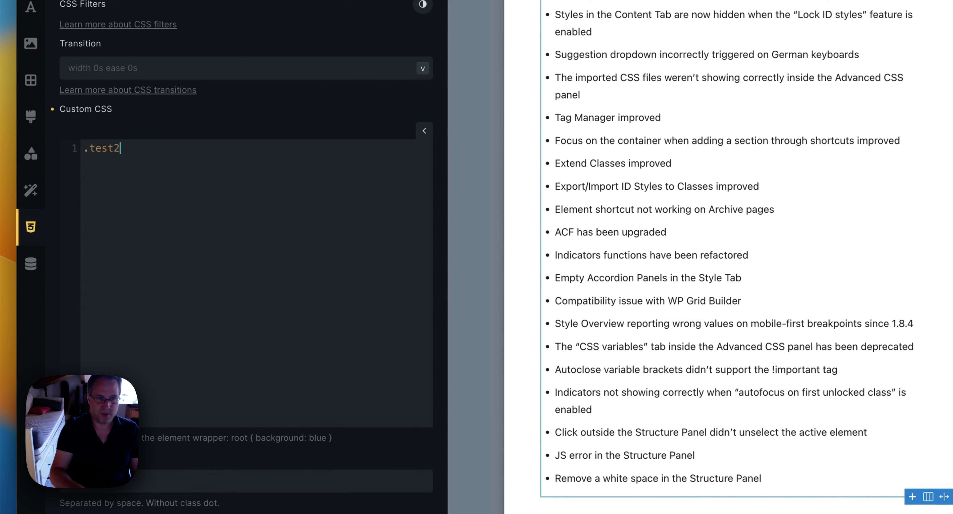
text({)
key(Return)
text(color)
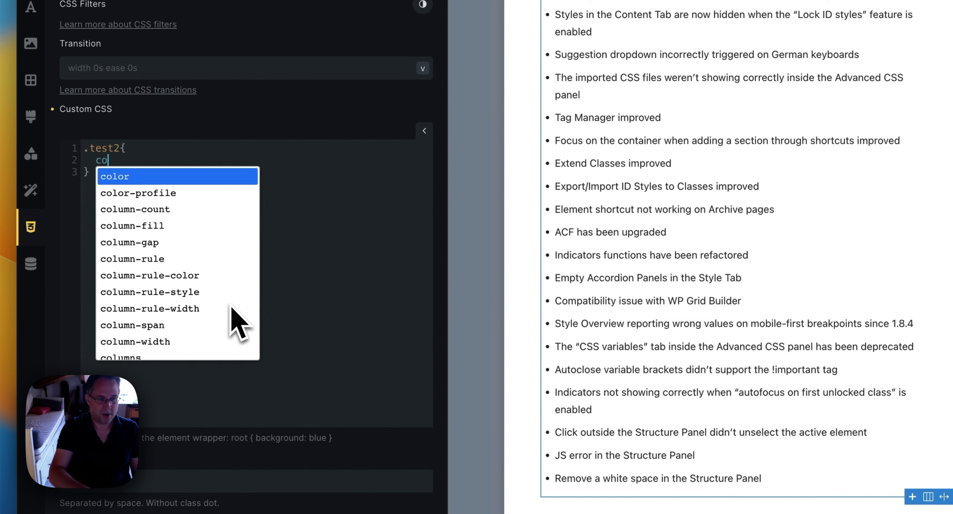
text(: green;)
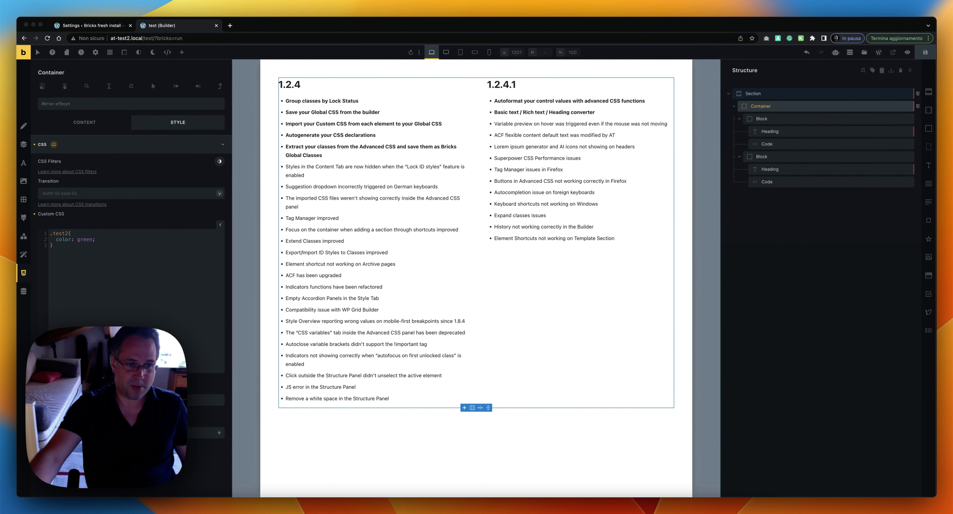
click(9, 481)
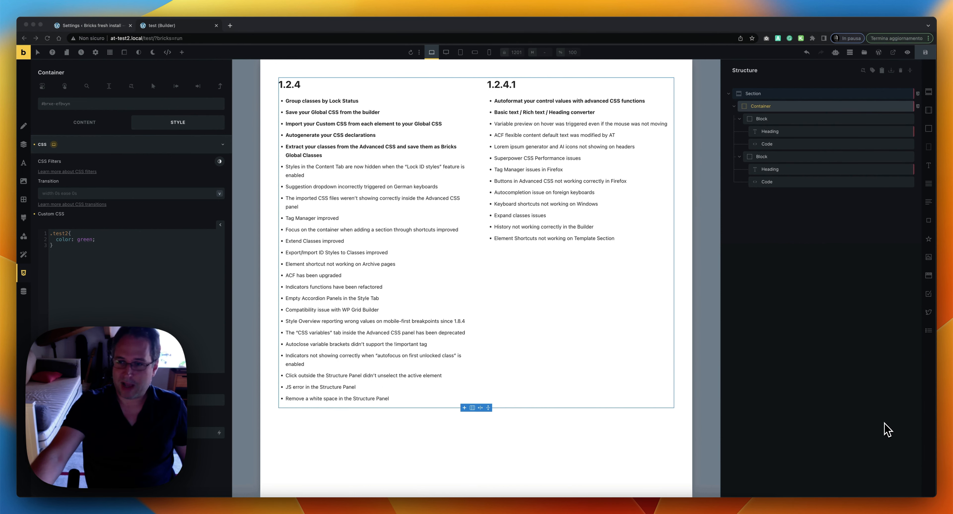
click(79, 244)
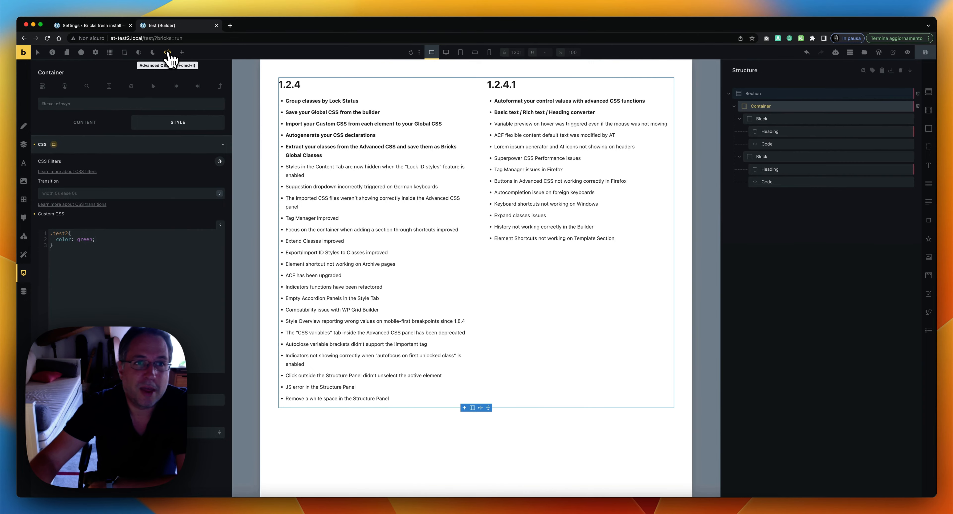
- Examine the CSS import options for Global CSS and Page CSS in the Advanced CSS editor, and close it
click(167, 52)
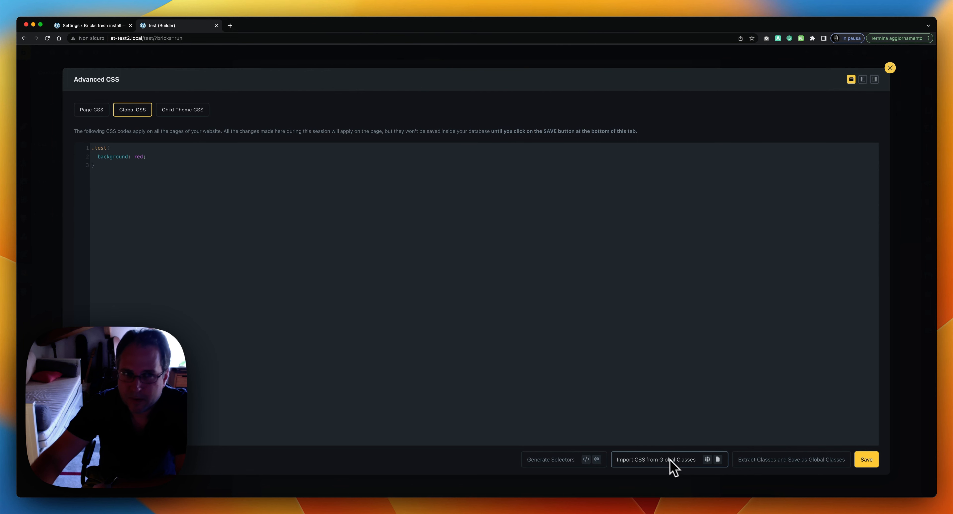
click(92, 111)
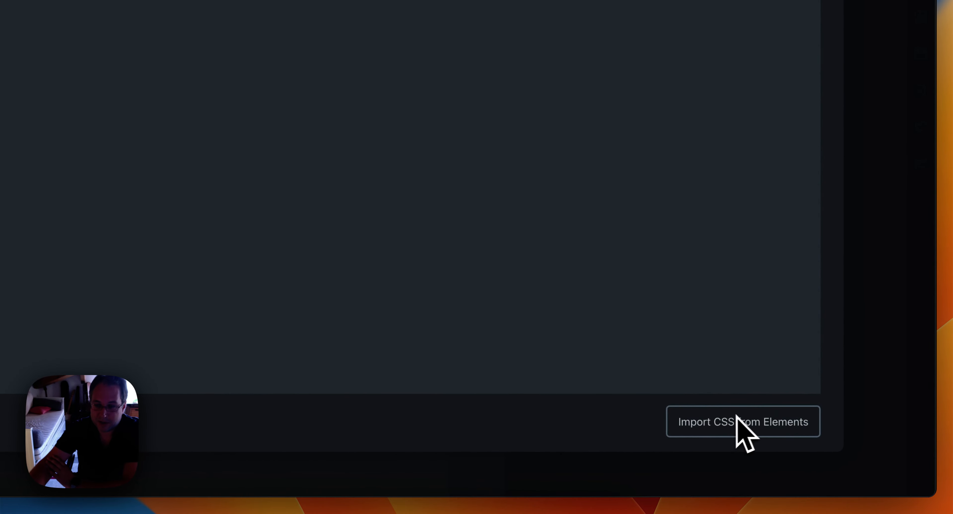
click(872, 293)
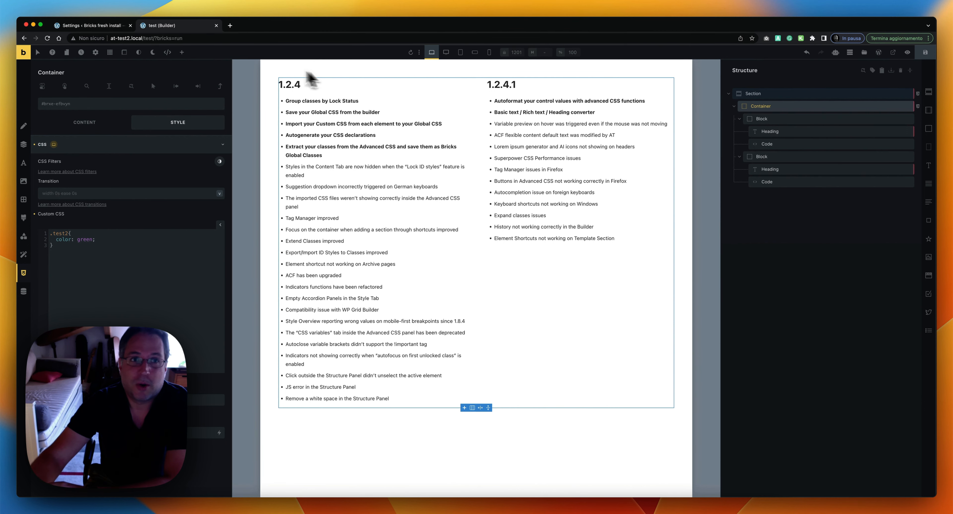
- Import the CSS from the elements into the Page CSS, close the editor, and check the elements' Custom CSS fields
click(167, 53)
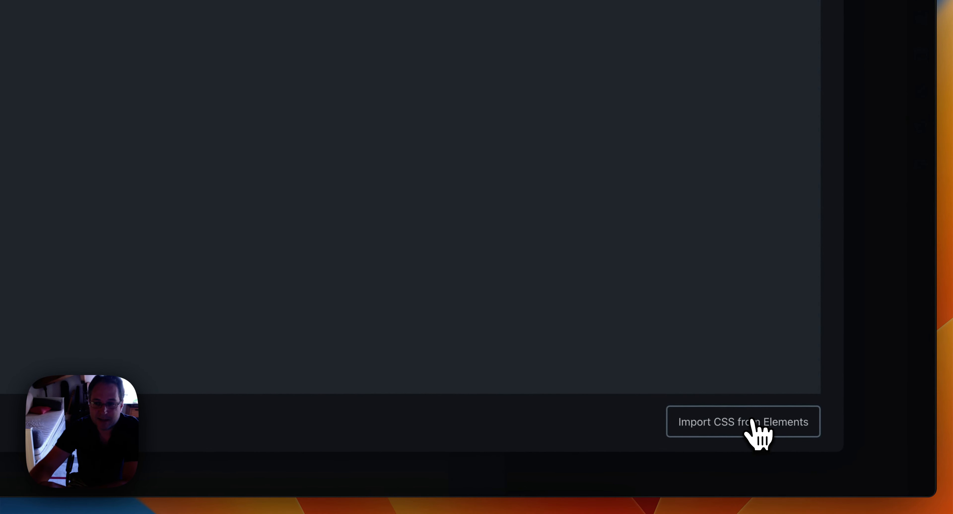
click(721, 417)
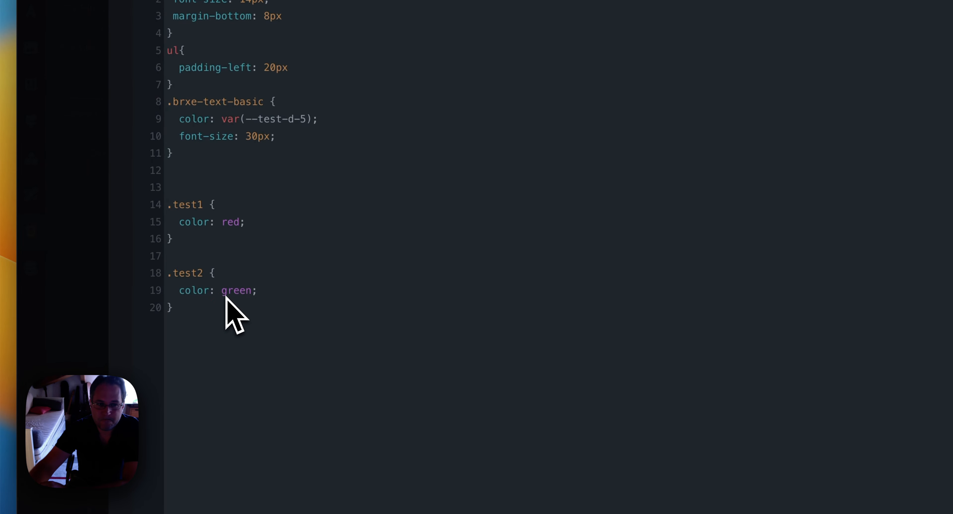
click(84, 241)
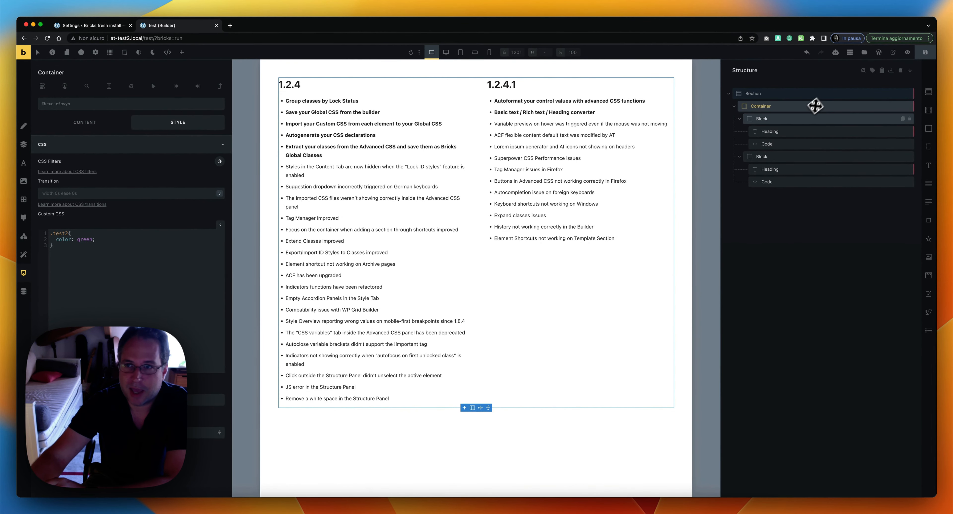
click(803, 119)
click(793, 106)
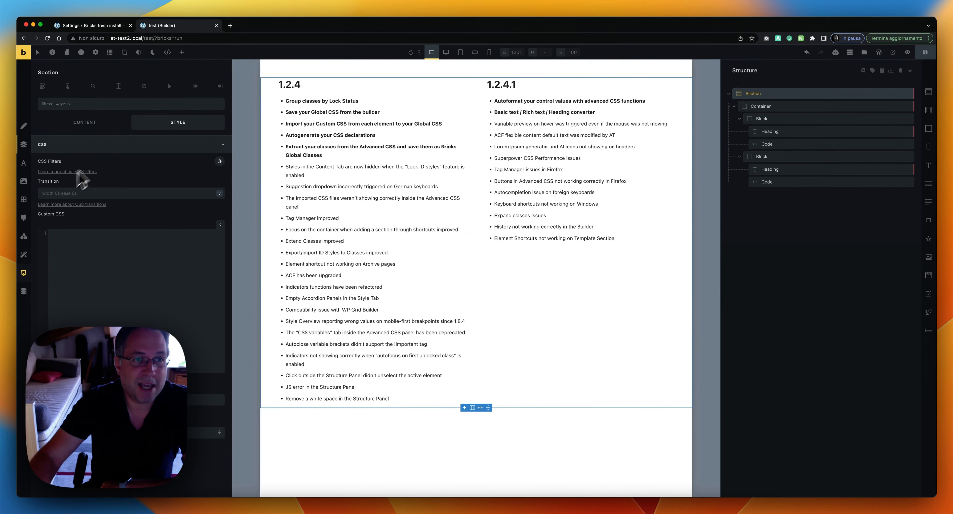
- Assign the .unlocked-1 class to the Section and add .test3 { color: purple; } to the class's Custom CSS
click(102, 109)
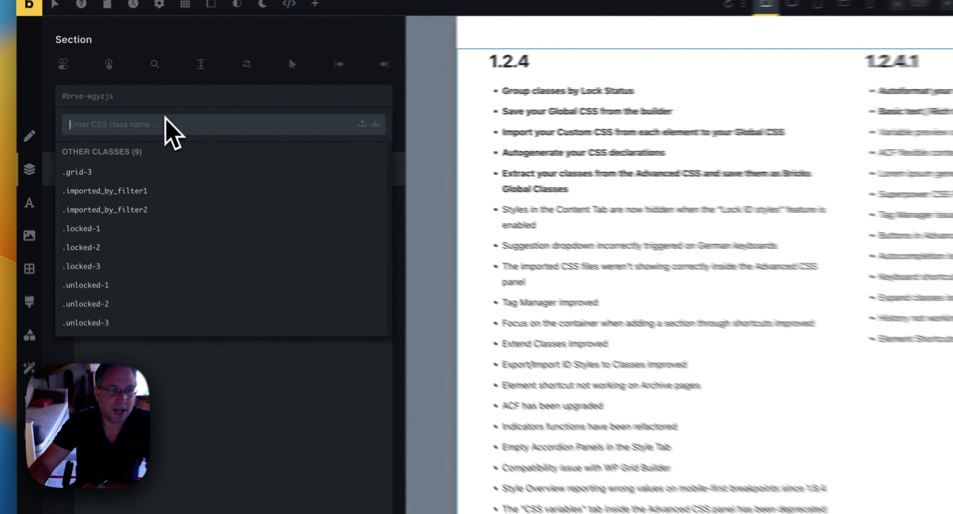
click(144, 312)
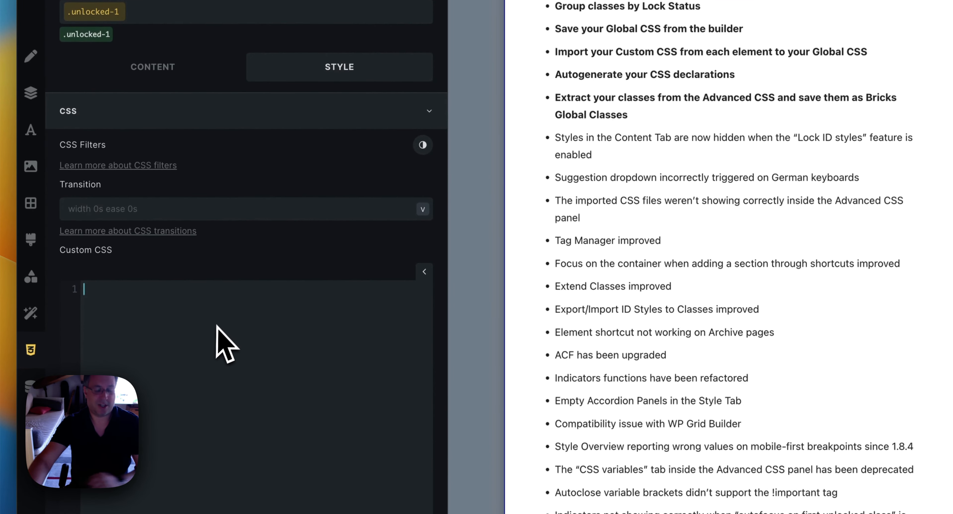
text(.test)
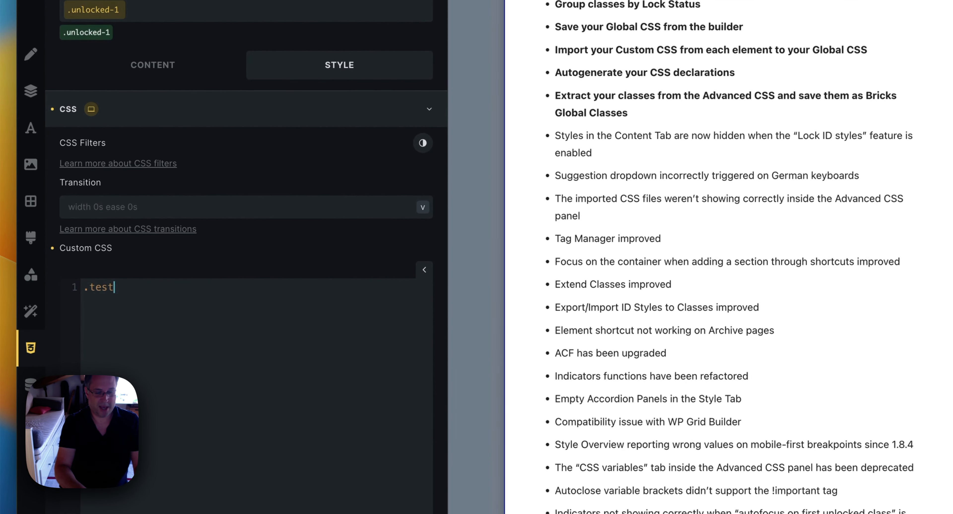
text(3{})
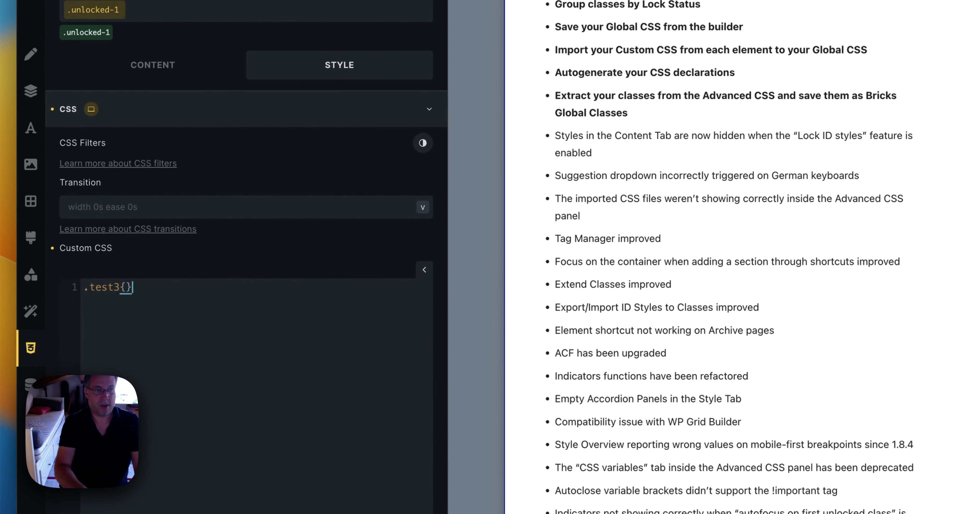
key(Return)
text(co)
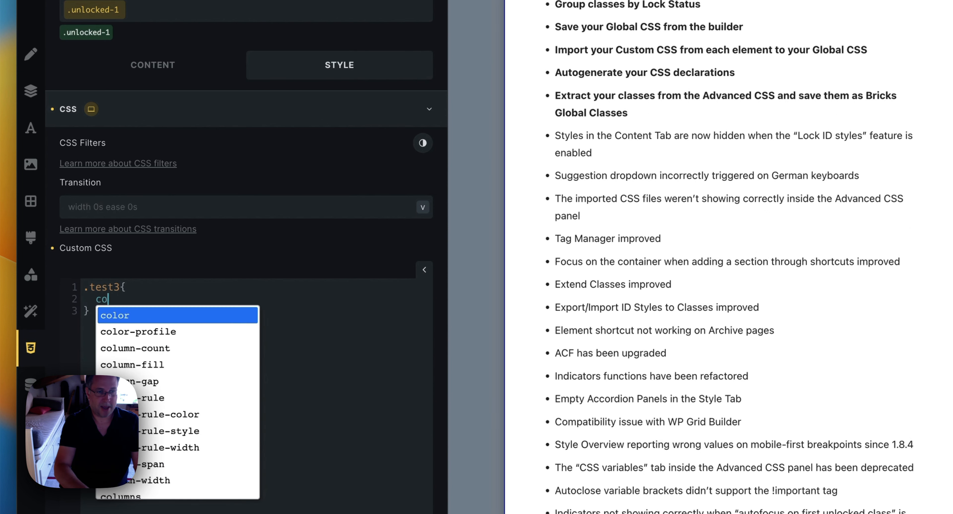
text(lor: pru)
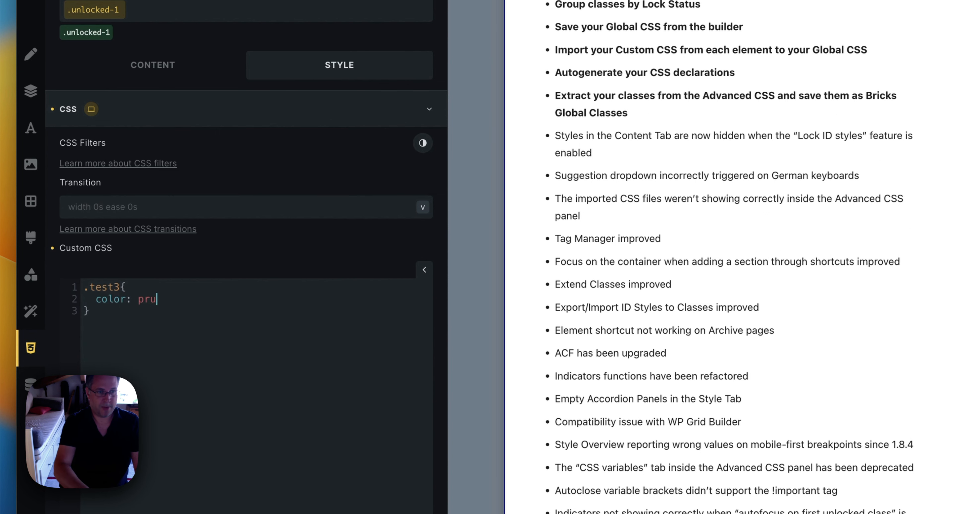
key(BackSpace)
key(BackSpace)
text(urple)
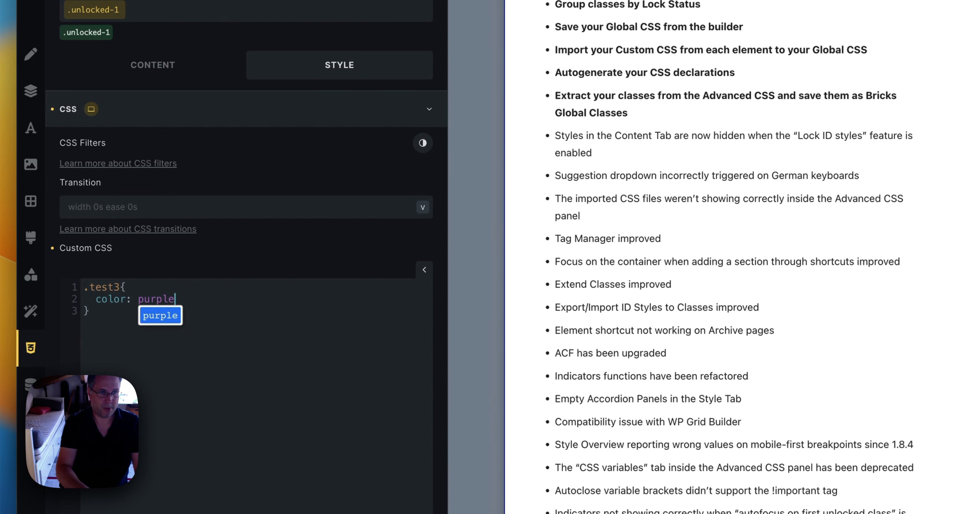
text(;)
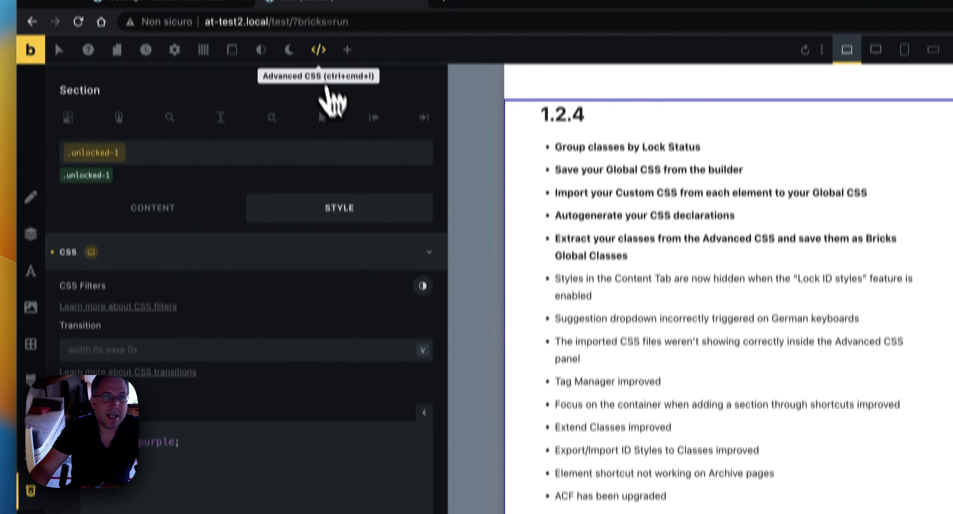
- In the Advanced CSS editor, add the comment /* CSS for ABOUT US PAGE*/ below the .test rule in the Global CSS
click(318, 52)
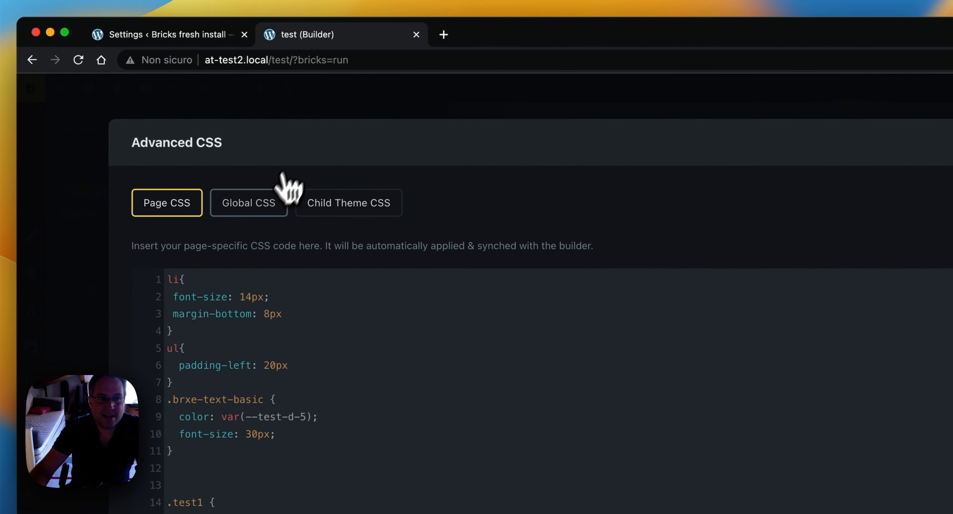
click(266, 198)
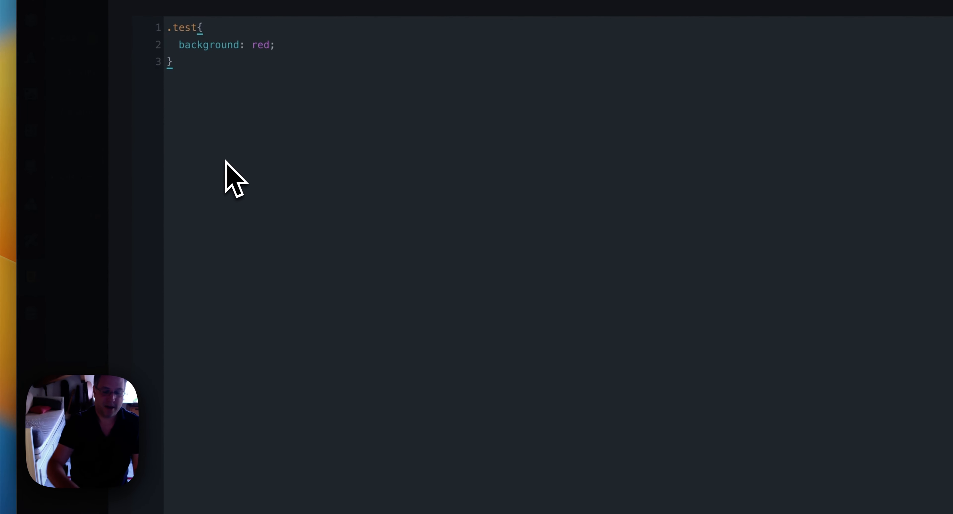
key(Return)
key(Return)
text(// C)
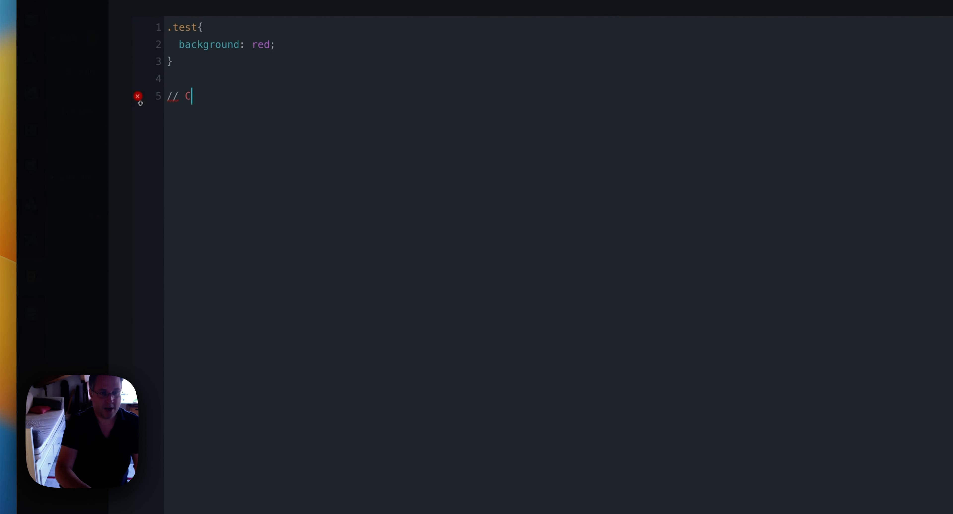
text(om)
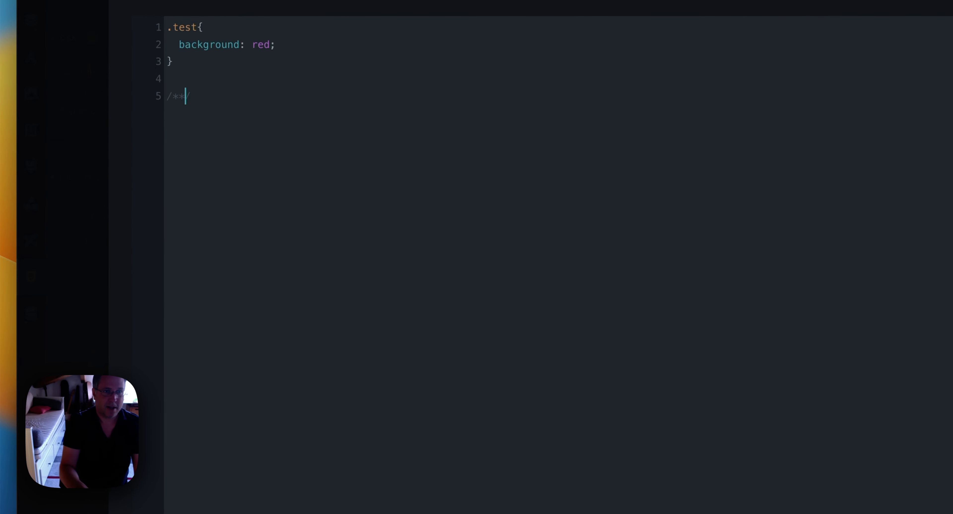
text(CSS for)
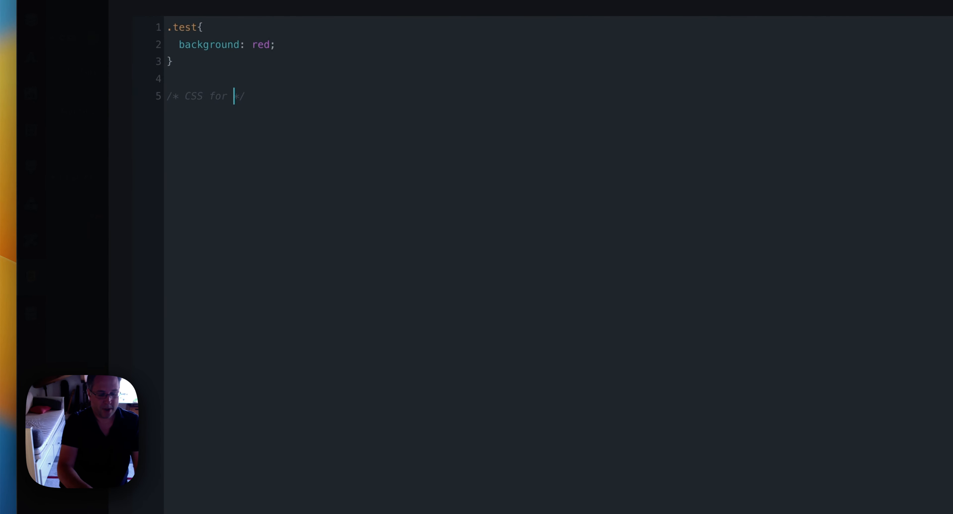
text( ABOUT US PAGE)
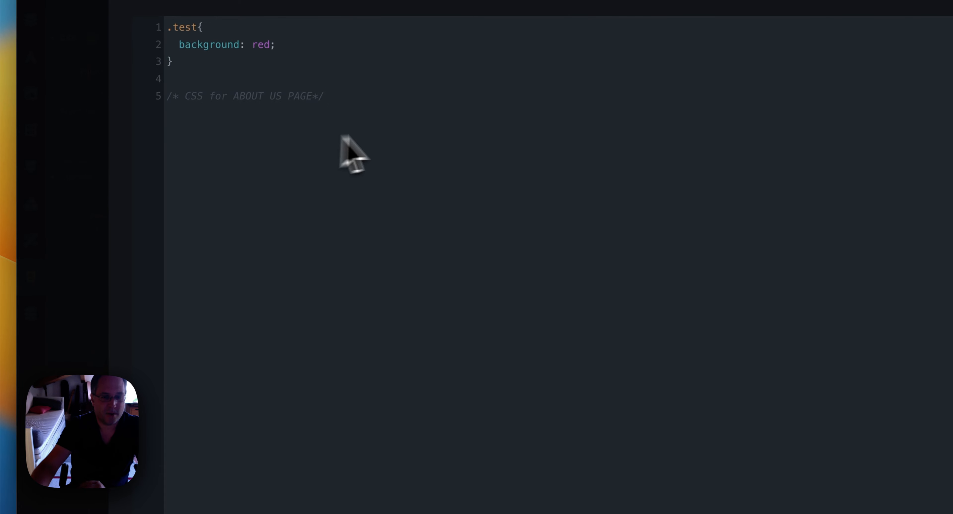
- Import the CSS from the global classes into the Global CSS below the comment, and return to the Section's styles
key(Return)
scroll(202, 230, up, 3)
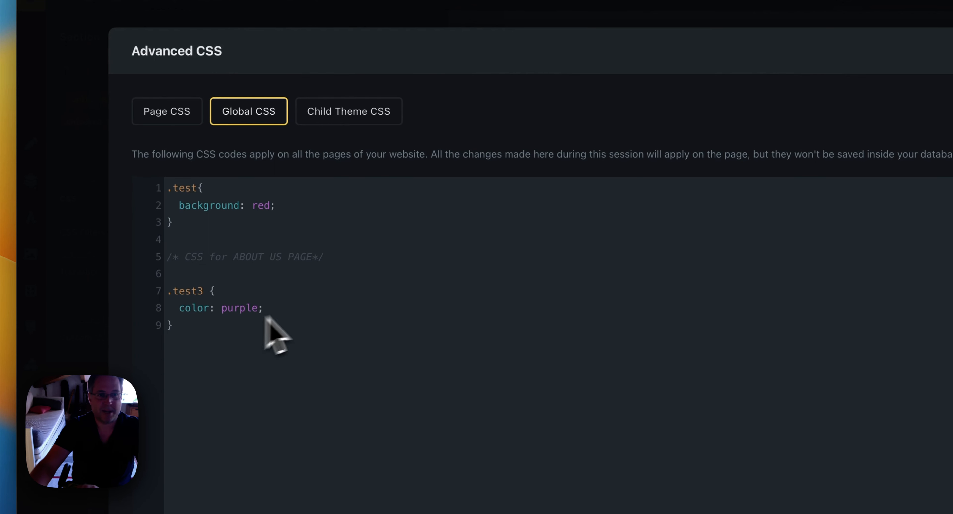
click(106, 303)
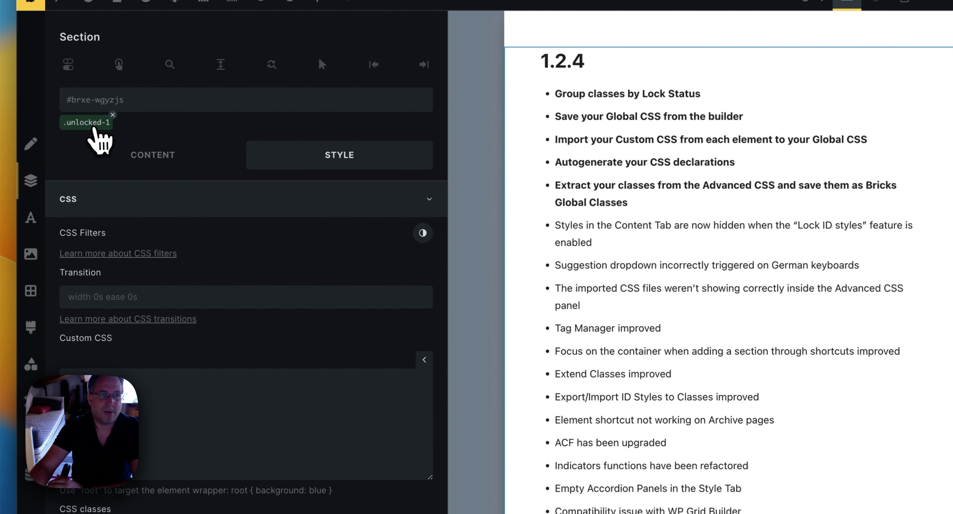
- Check the .unlocked-1 class's Custom CSS, save the imported rules in the Global CSS, and close the editor
click(89, 124)
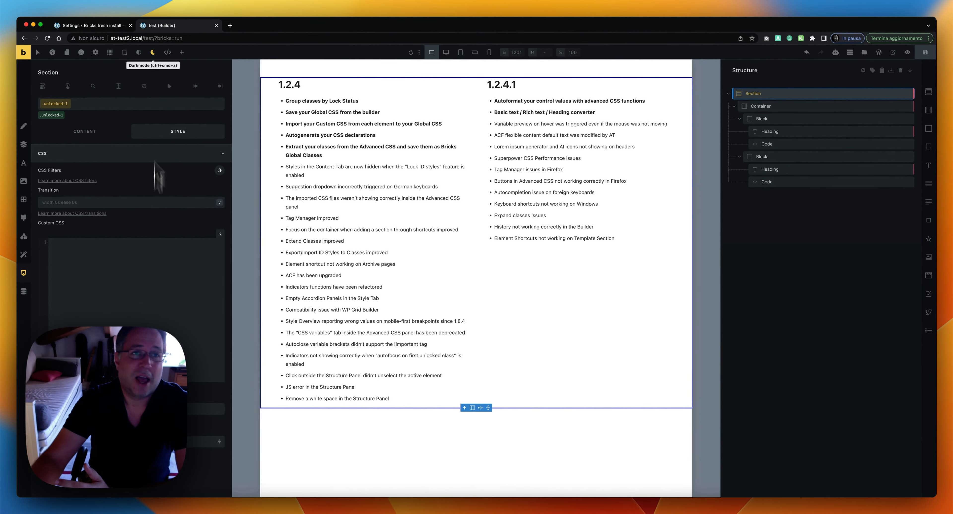
click(167, 52)
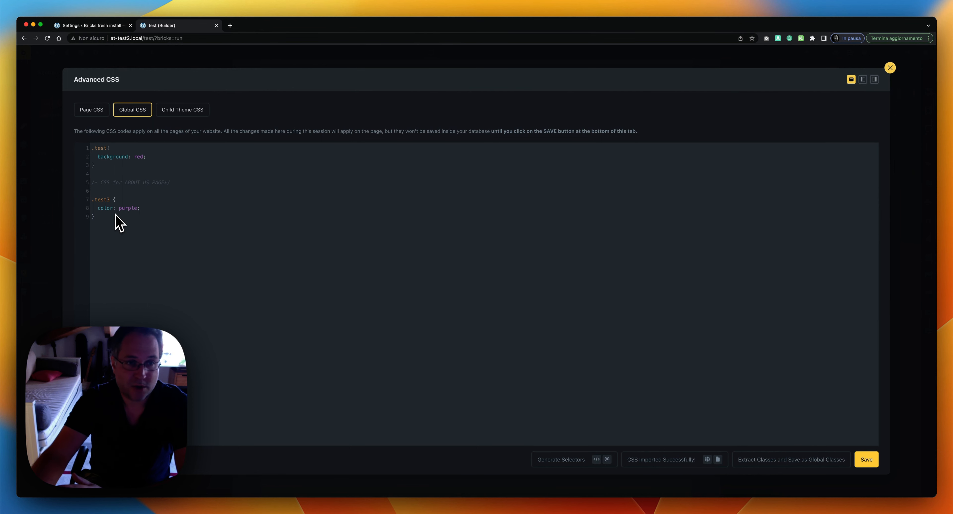
click(867, 459)
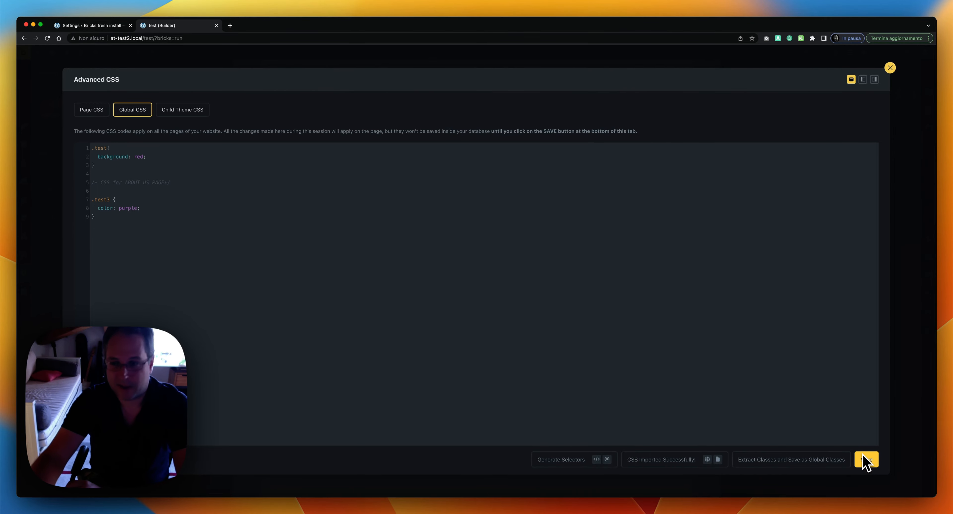
click(904, 376)
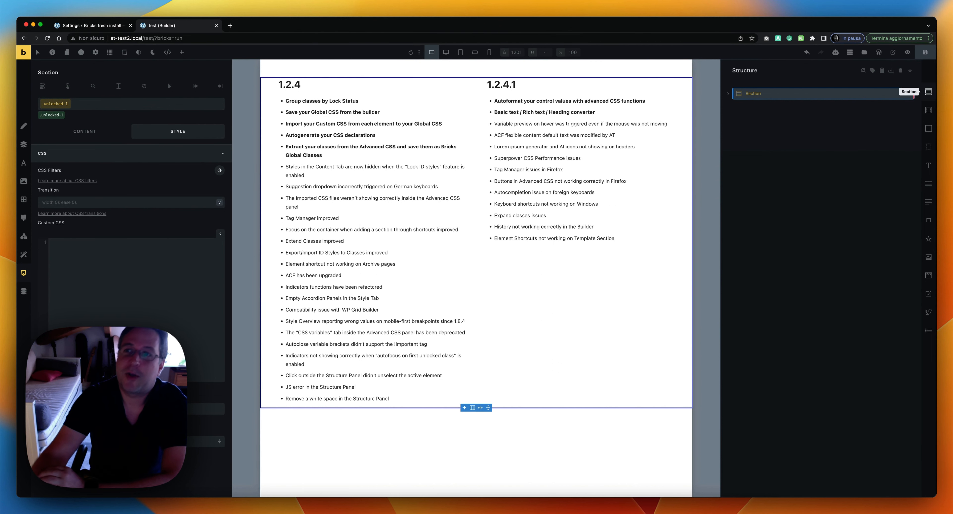
- Add a new section with two blocks in its container and insert an Image in the first block
click(932, 97)
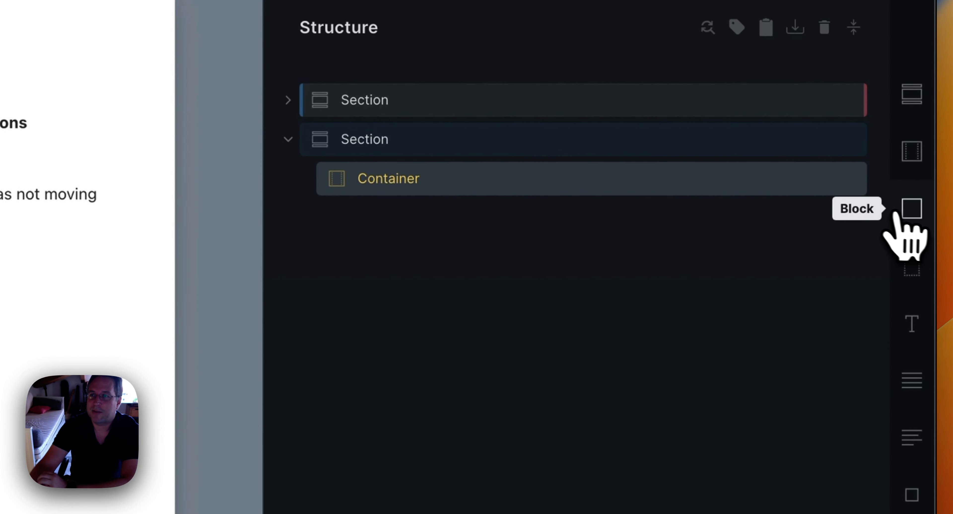
click(911, 210)
click(911, 210)
click(795, 215)
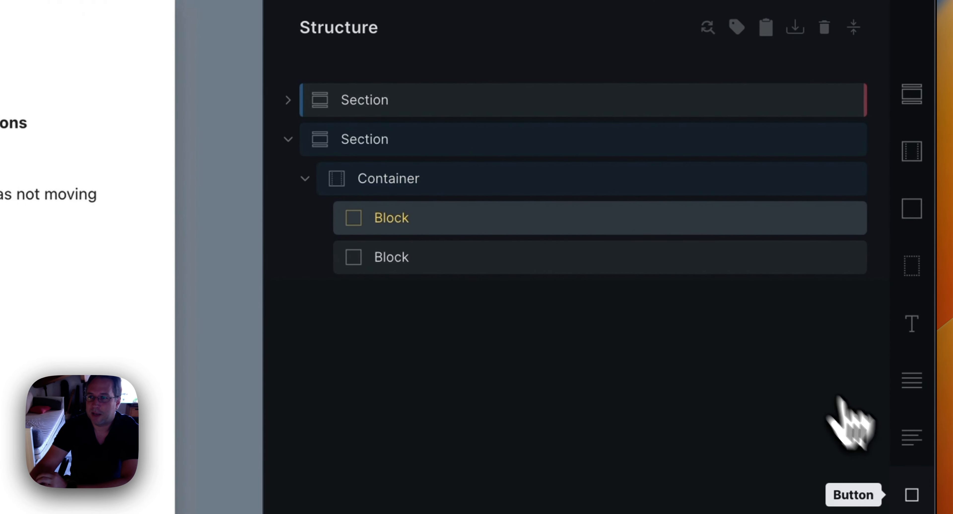
- Add a Heading, a Basic Text and a Button to the second block of the new section
click(630, 296)
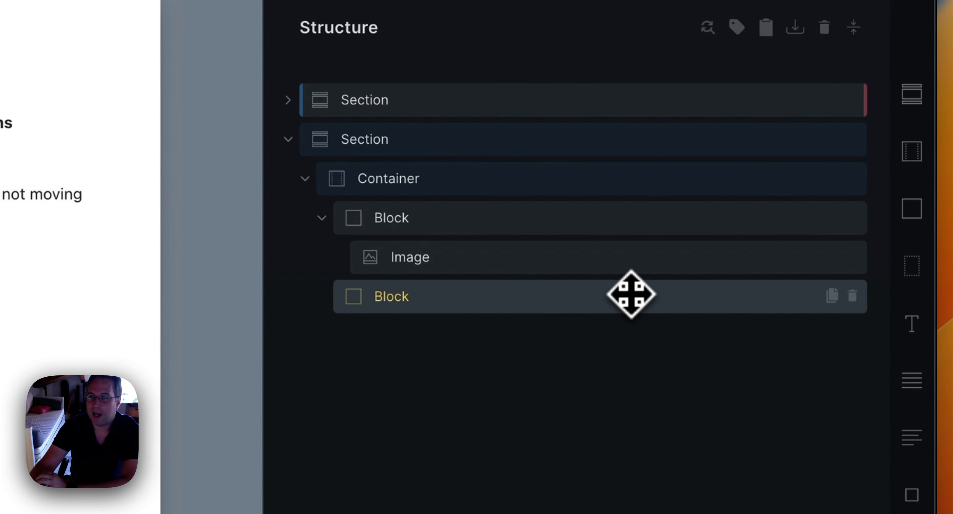
click(924, 324)
click(924, 381)
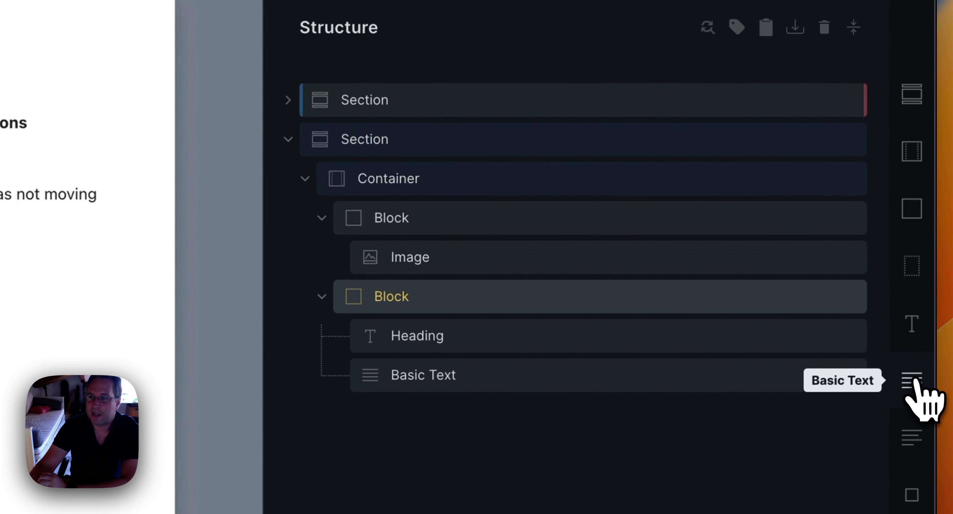
click(921, 496)
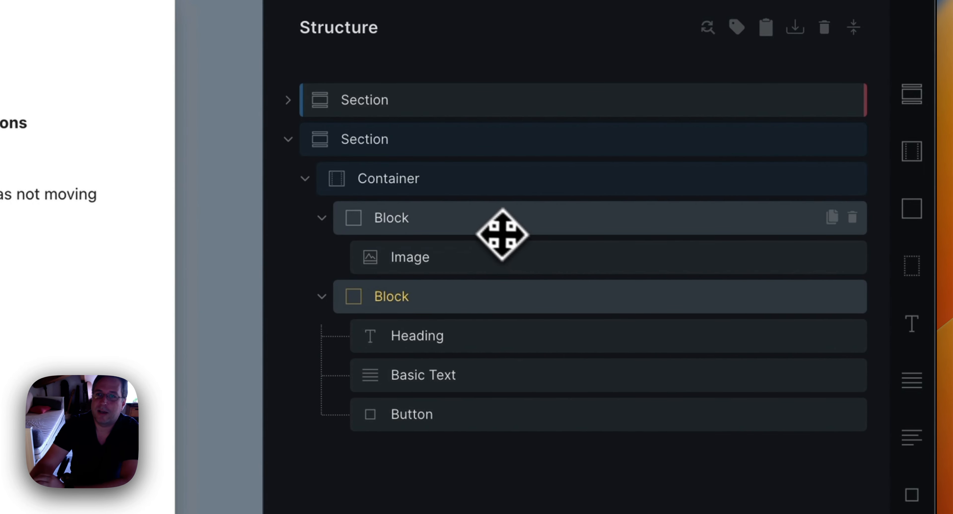
- Create the class hero and assign it to the new Section
click(432, 148)
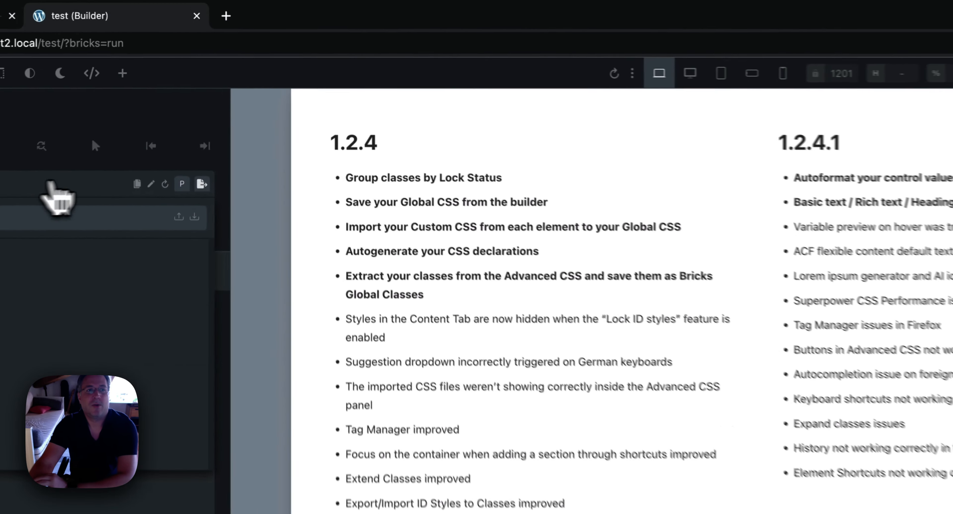
click(309, 199)
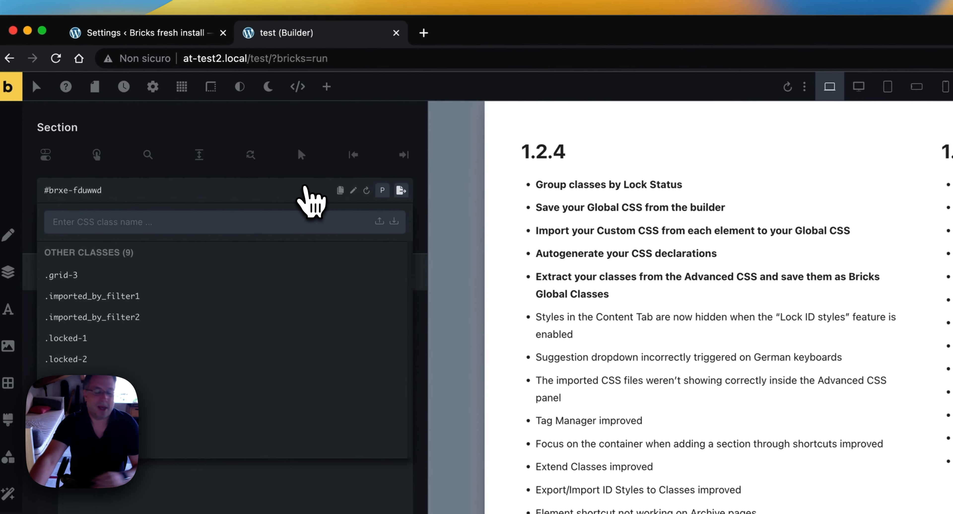
text(hero)
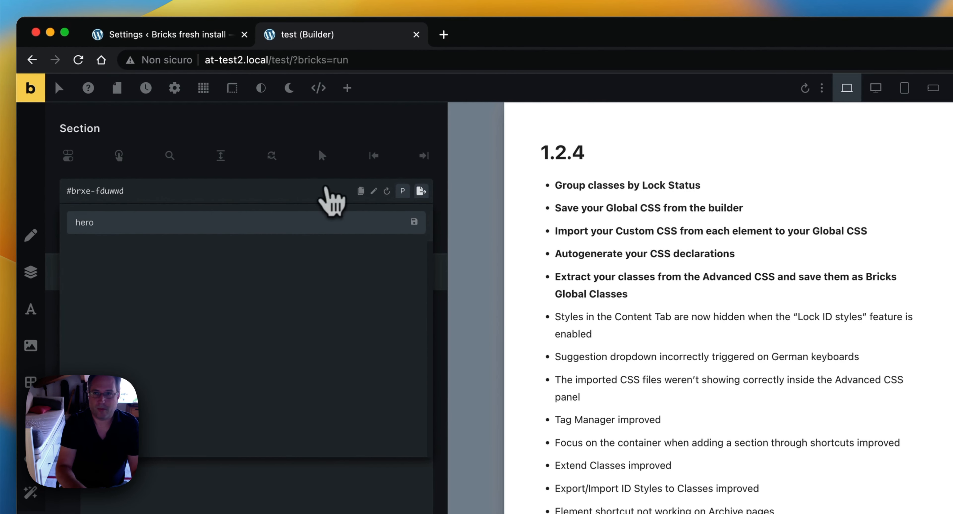
key(Return)
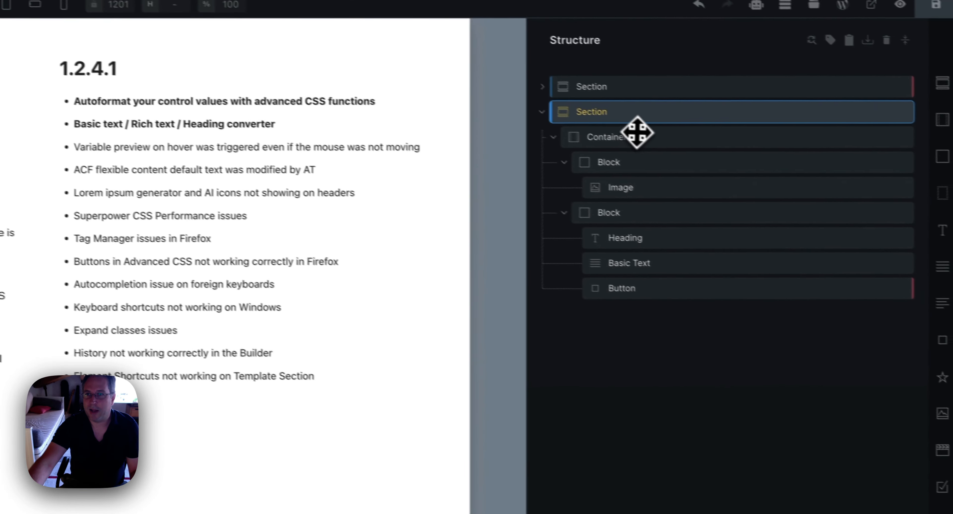
- Use the Class Converter on the hero Section to create hero__ classes on the children only, without copying or erasing ID styles
right_click(616, 111)
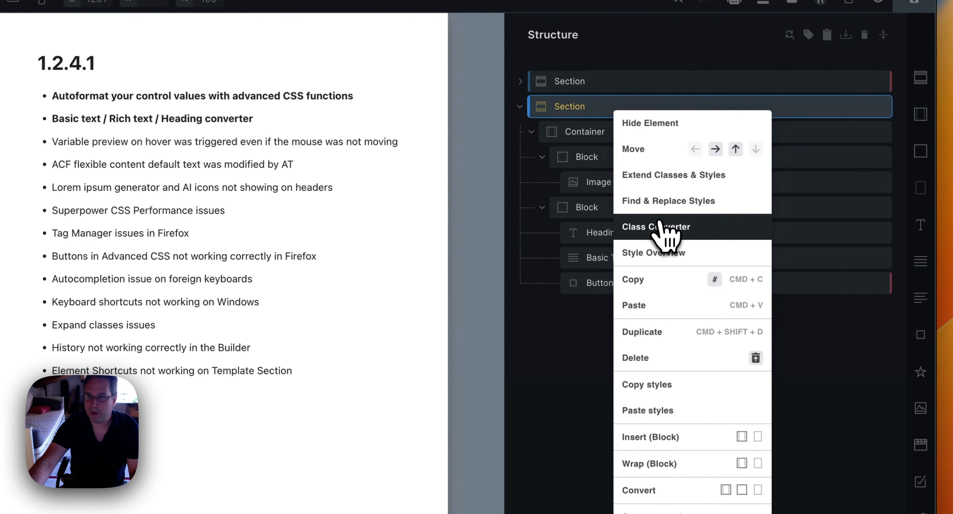
click(661, 227)
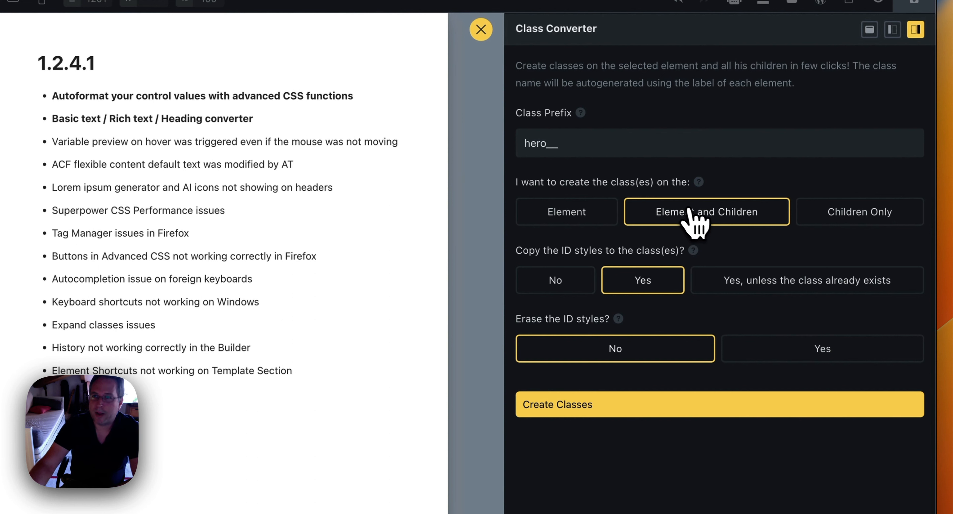
click(825, 224)
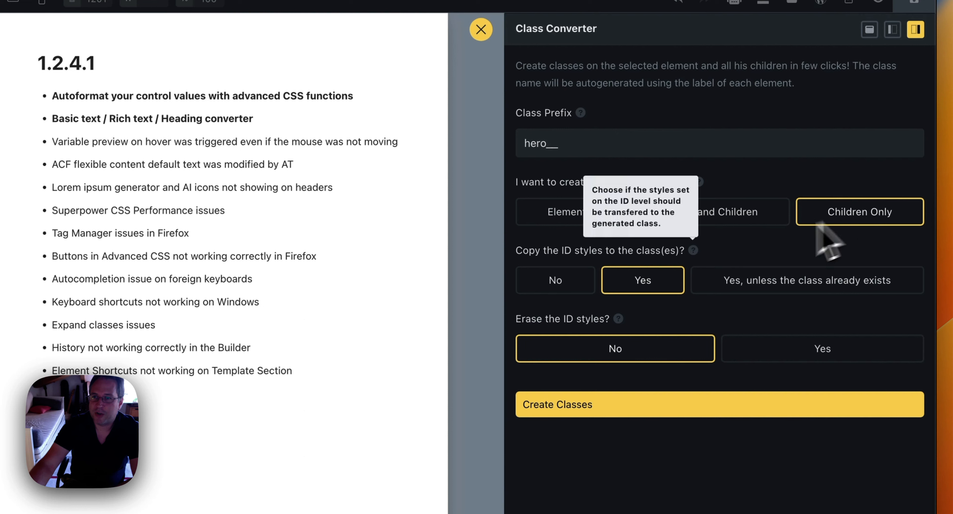
click(576, 284)
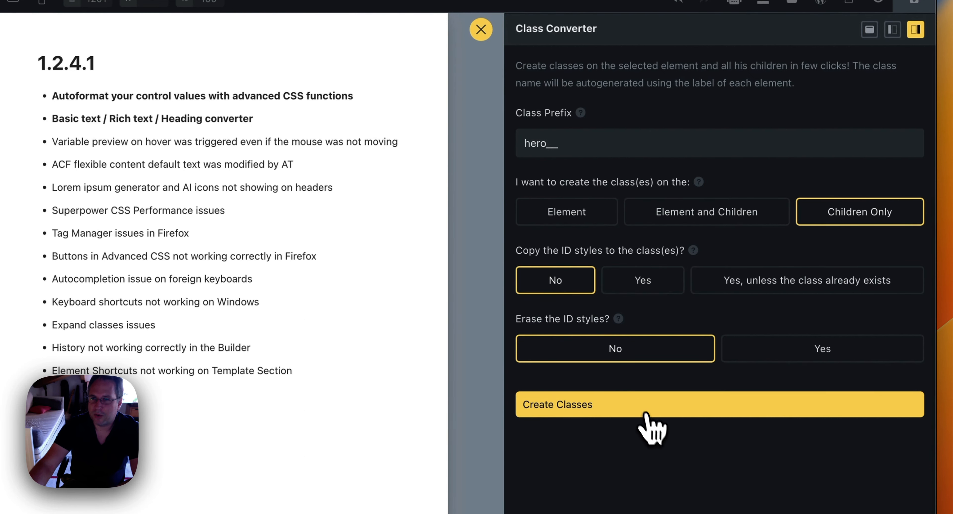
click(653, 424)
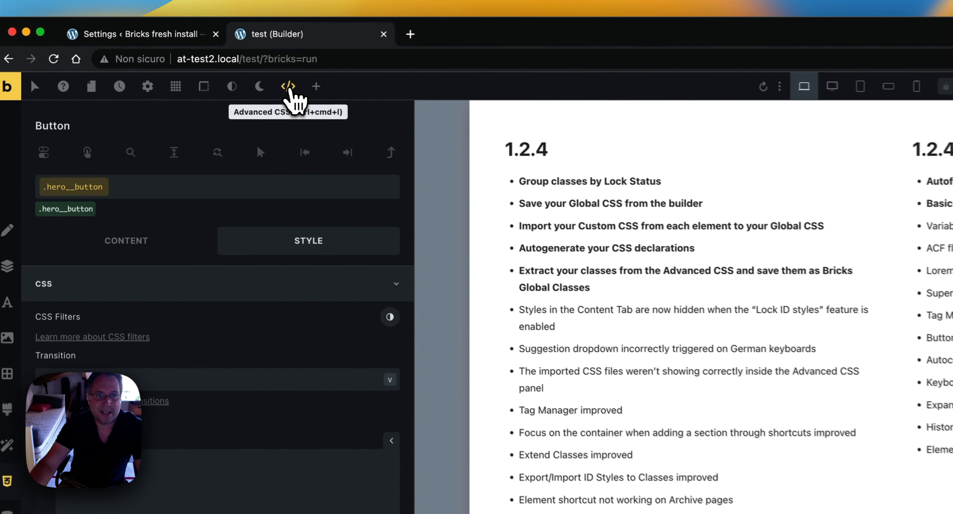
- Review the builder's list of breakpoints and their max-width values, and close the list
click(167, 52)
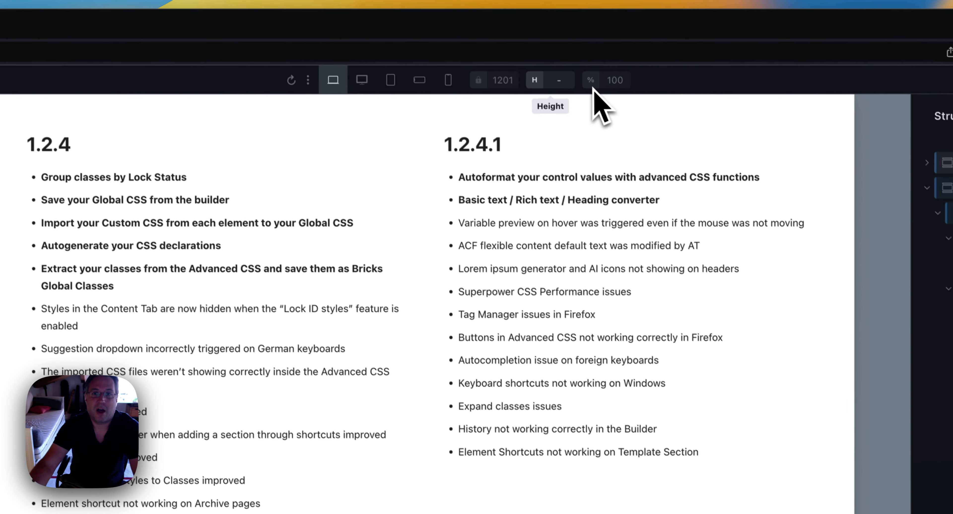
click(313, 88)
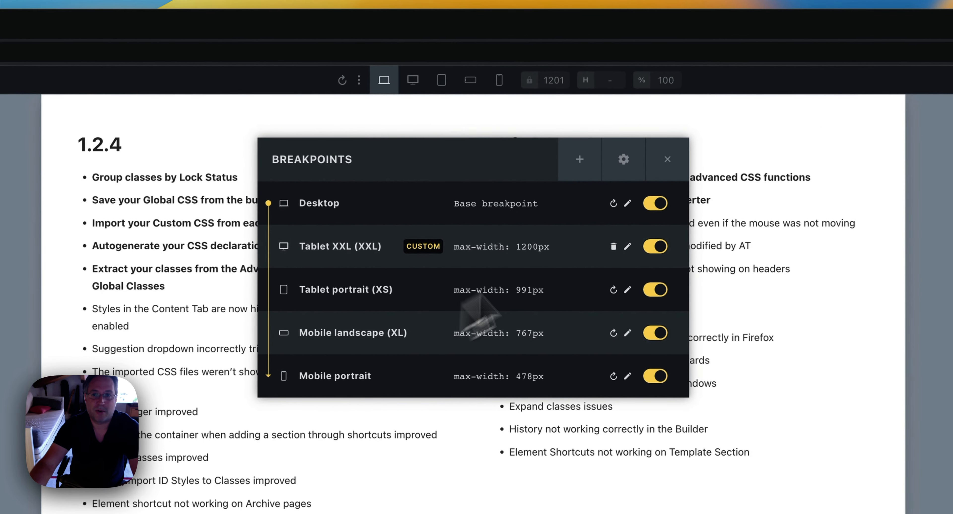
click(667, 159)
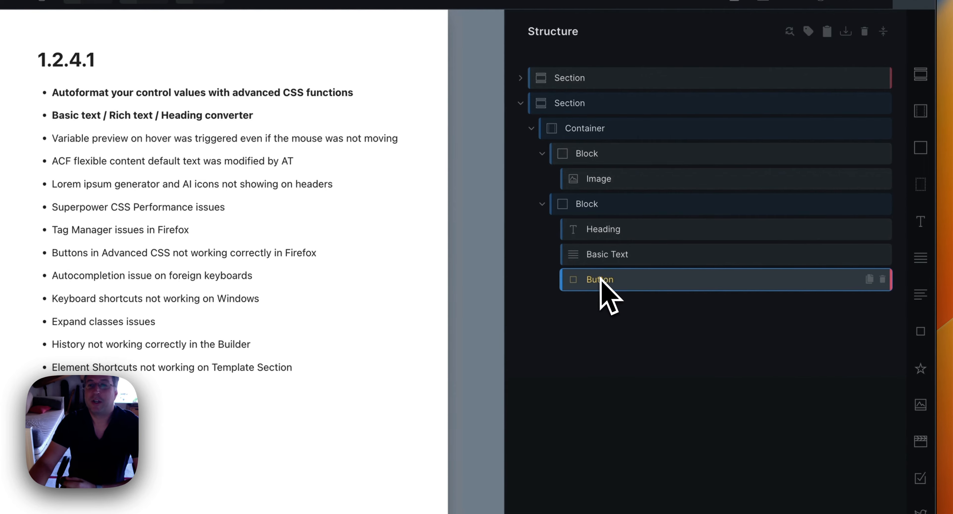
- Try to generate selectors in the Global CSS with no element selected, and close the editor
click(617, 344)
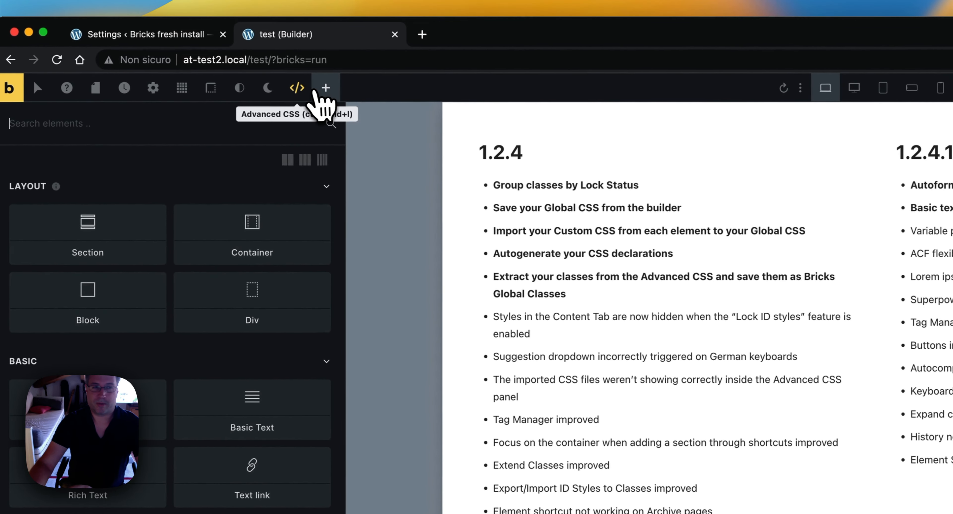
click(319, 98)
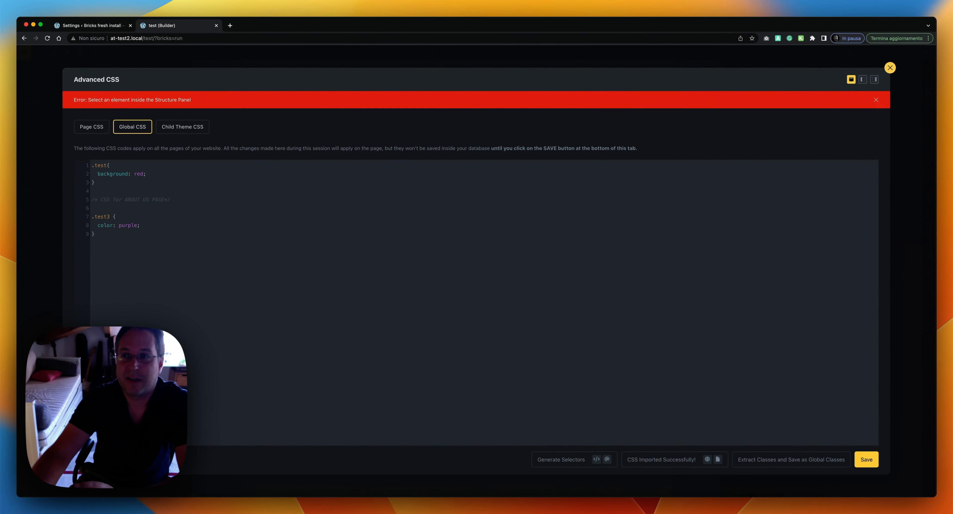
click(876, 99)
click(895, 109)
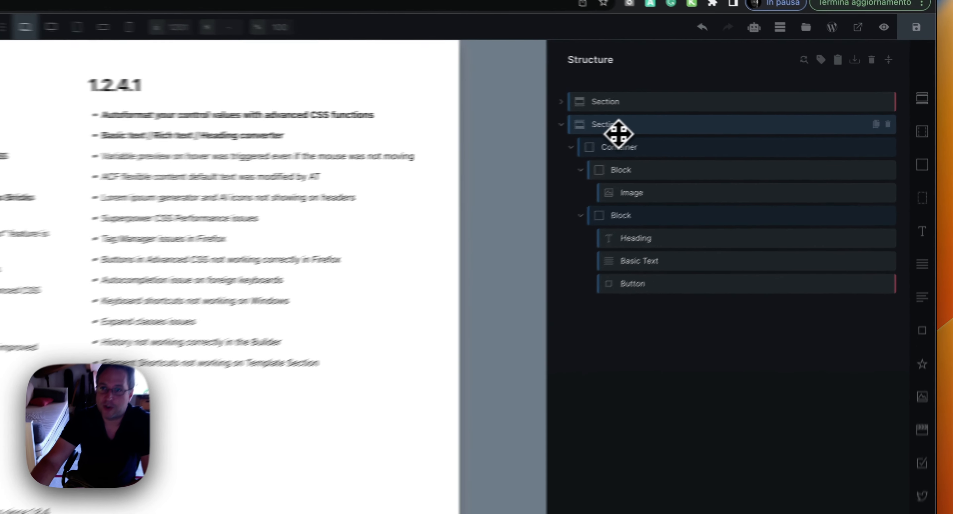
- Generate CSS selectors for the hero Section and all its children in the Global CSS
click(766, 107)
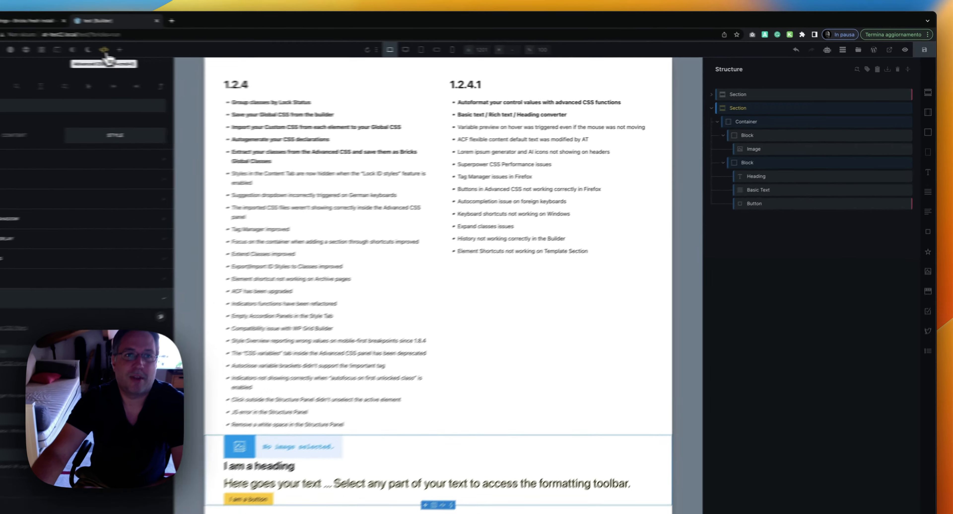
click(105, 51)
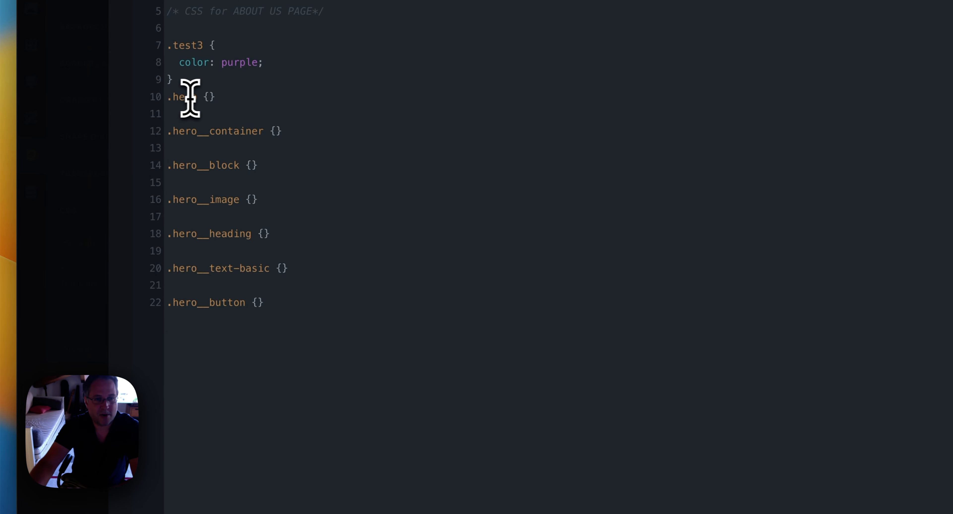
drag(228, 98, 169, 96)
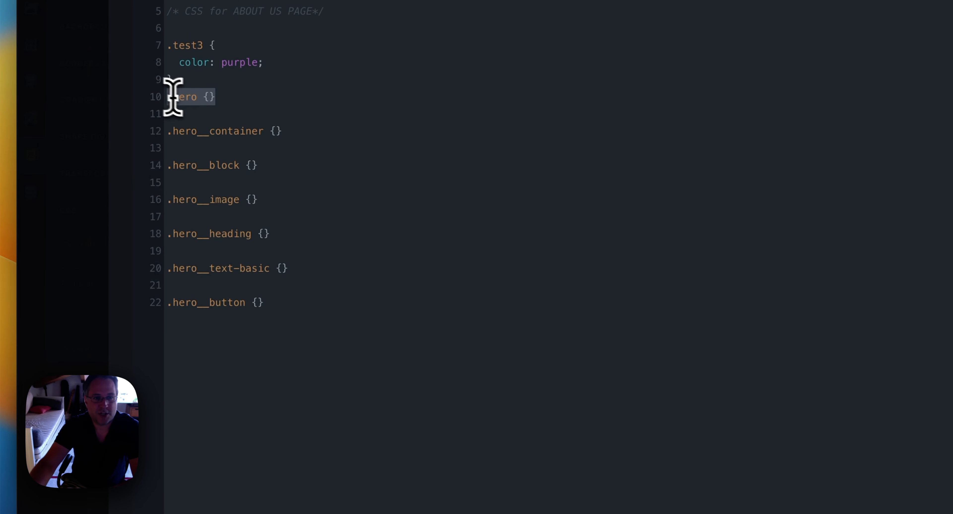
click(224, 157)
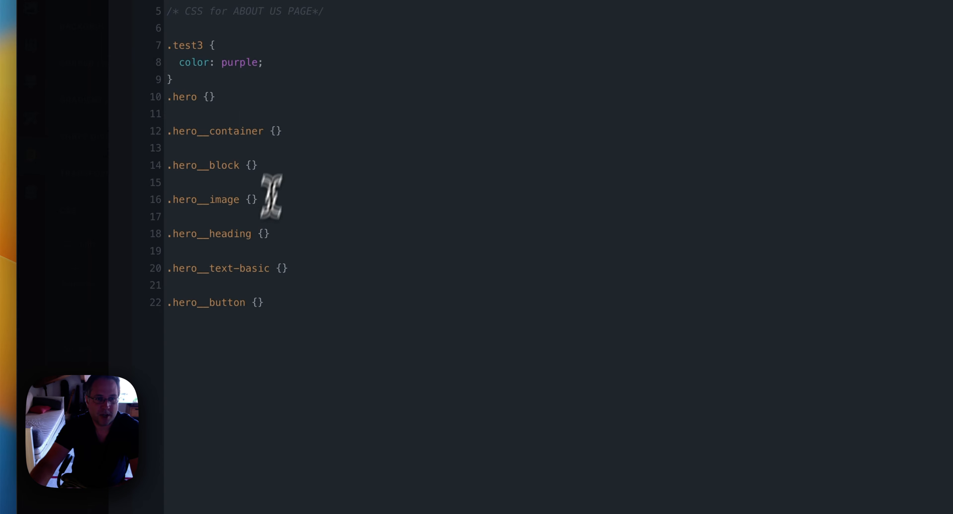
- Add color: red; to the generated .hero__container rule in the Global CSS
click(277, 133)
key(Return)
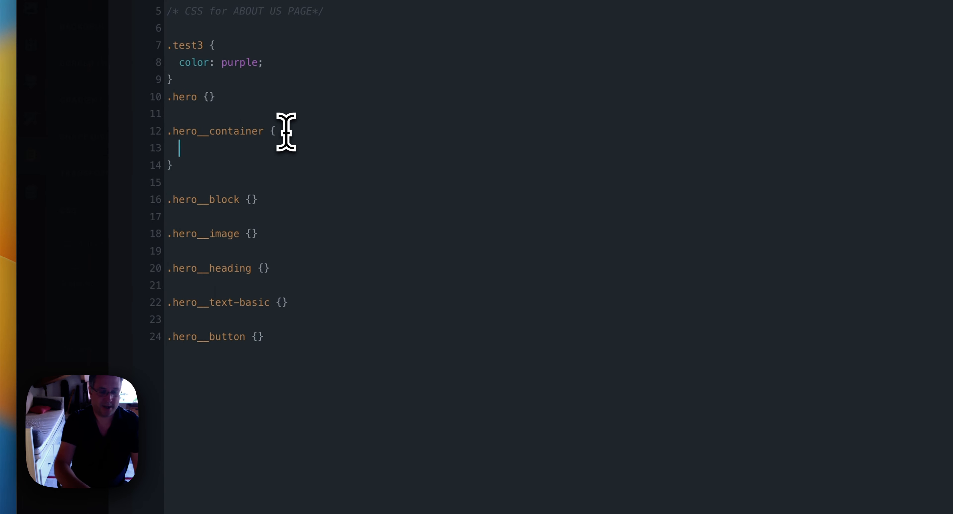
text(color: red;)
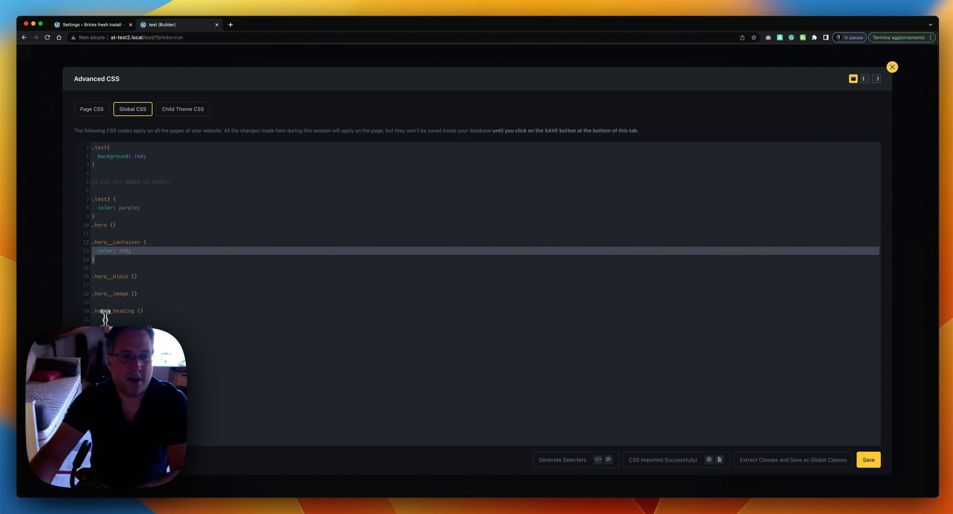
- Replace the generated hero rules in the Global CSS with selectors that include media queries for the breakpoints, and review them
drag(146, 348, 71, 228)
key(BackSpace)
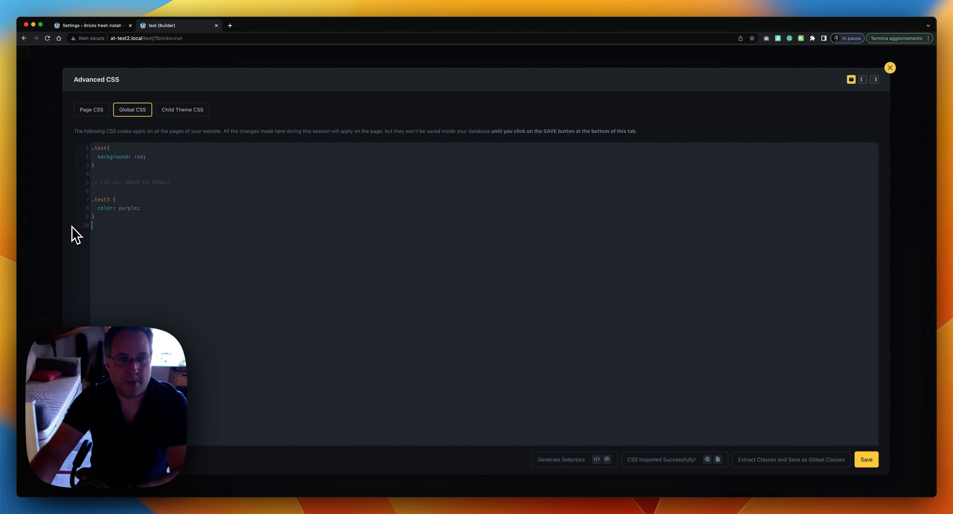
click(607, 459)
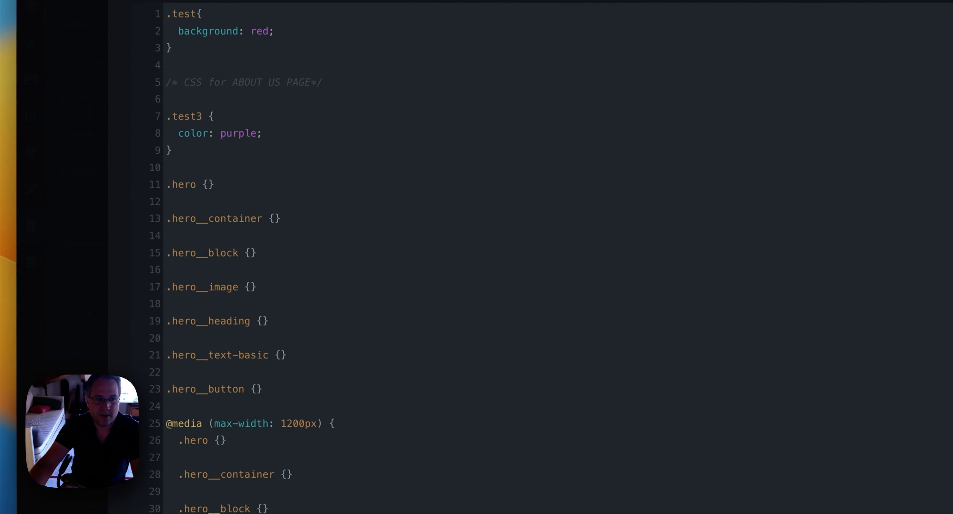
scroll(425, 252, down, 4)
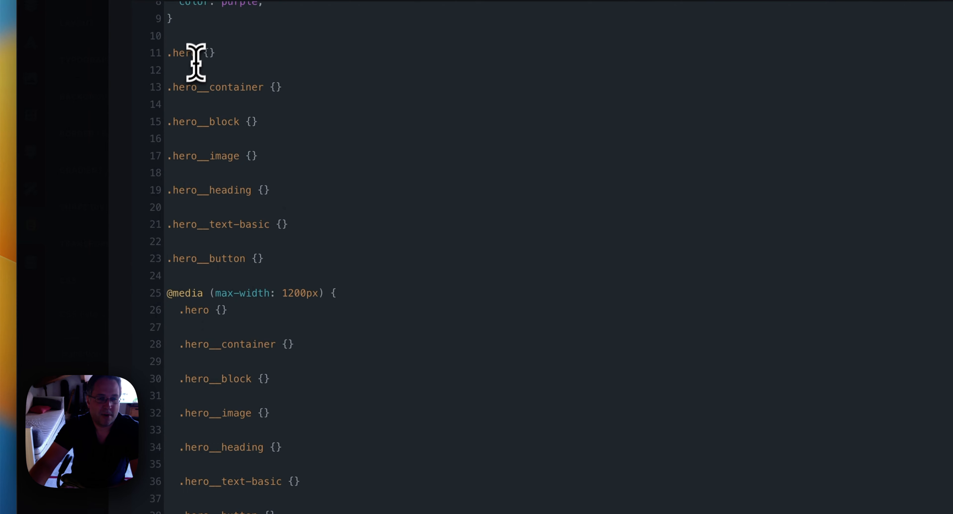
drag(196, 54, 280, 273)
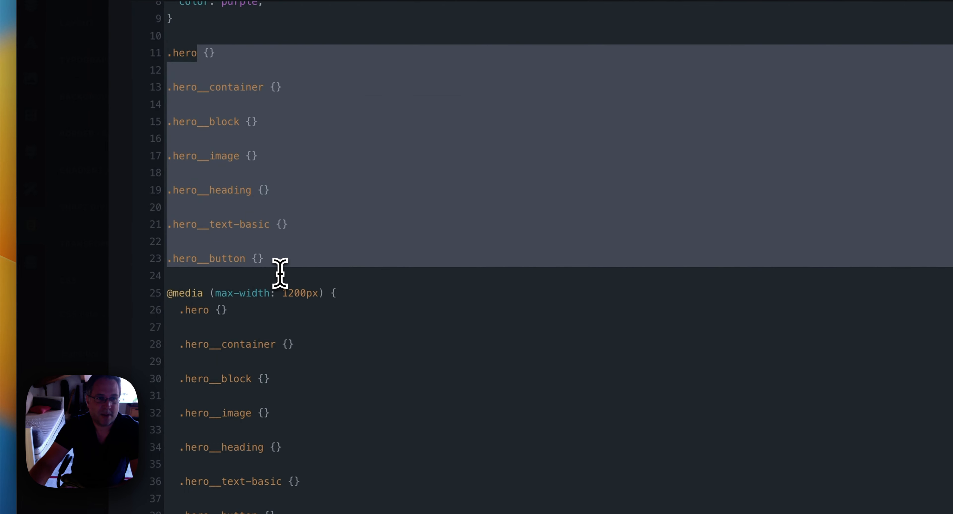
scroll(280, 273, down, 5)
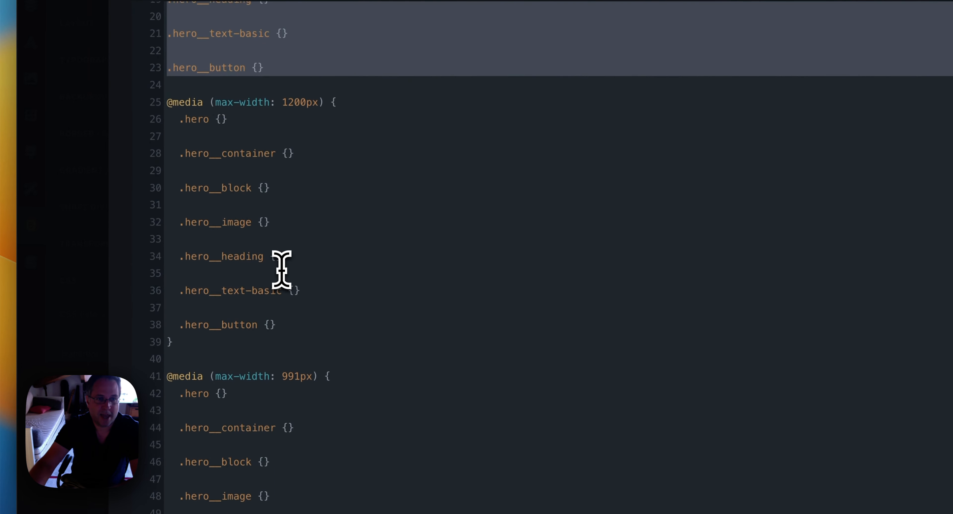
- Review the generated hero rules inside the 1200px, 991px, 767px and 478px media queries of the Global CSS
drag(193, 99, 297, 336)
scroll(297, 320, down, 8)
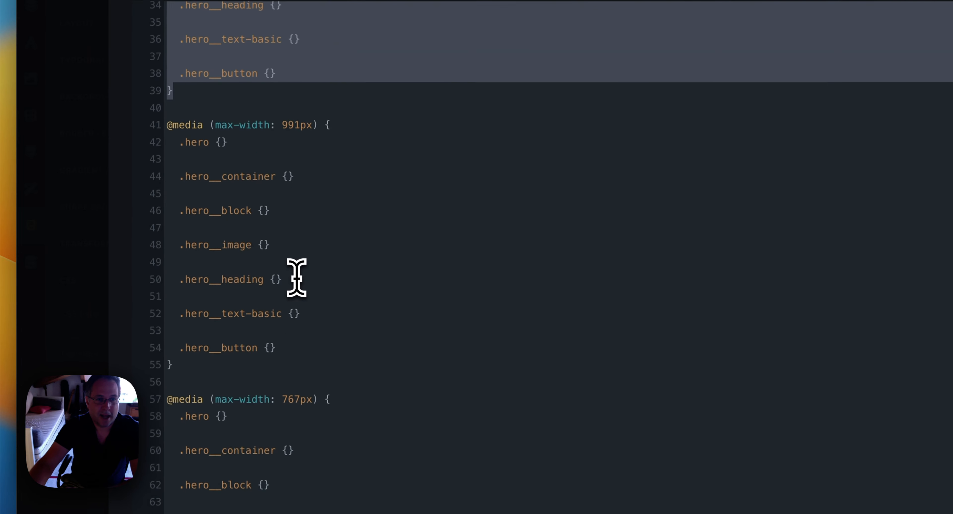
drag(234, 59, 263, 309)
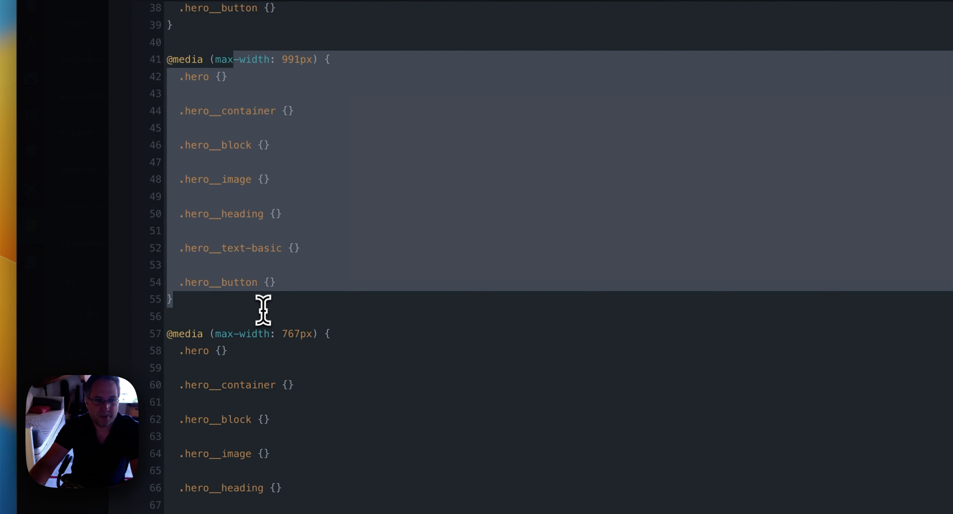
scroll(264, 296, down, 7)
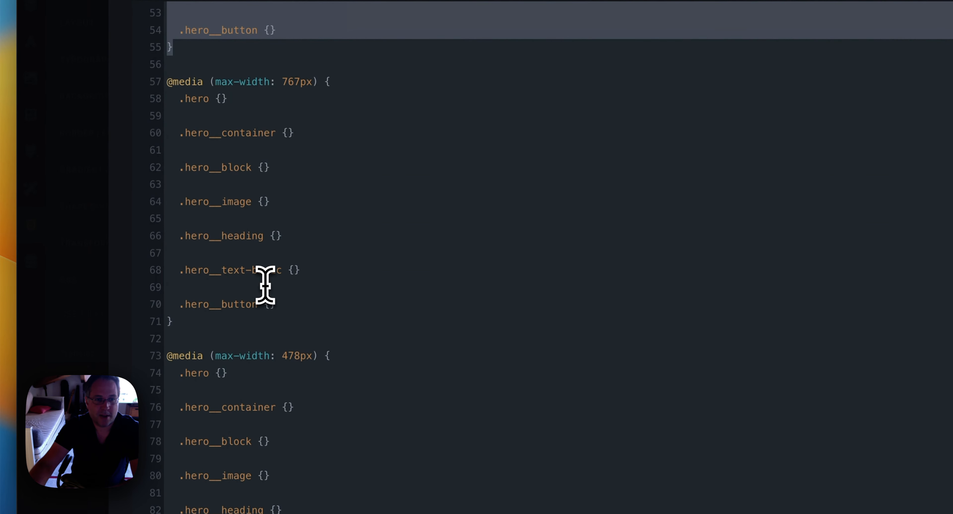
click(331, 355)
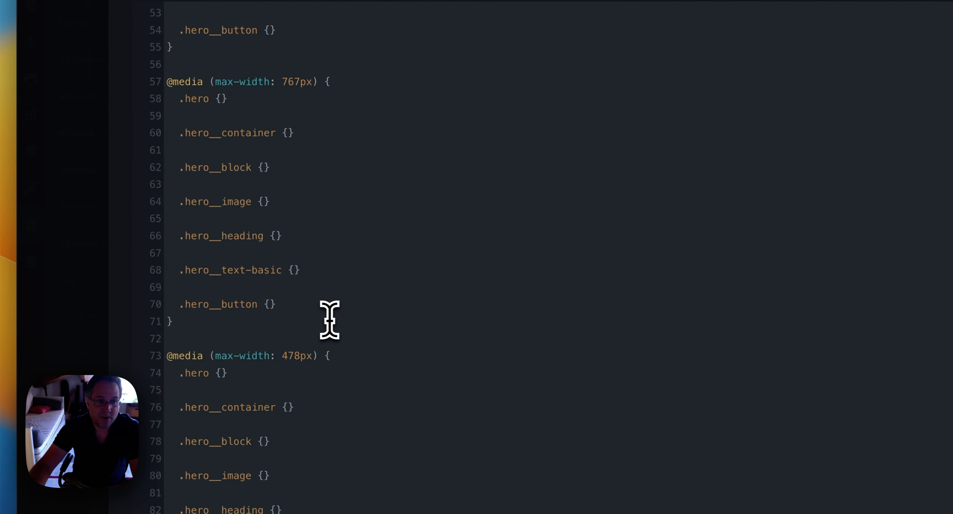
scroll(343, 287, up, 14)
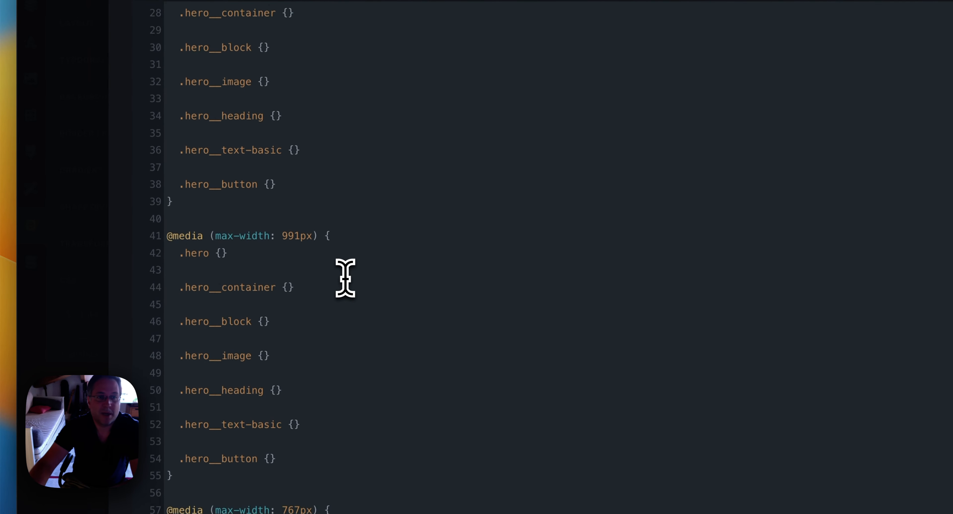
scroll(343, 277, up, 2)
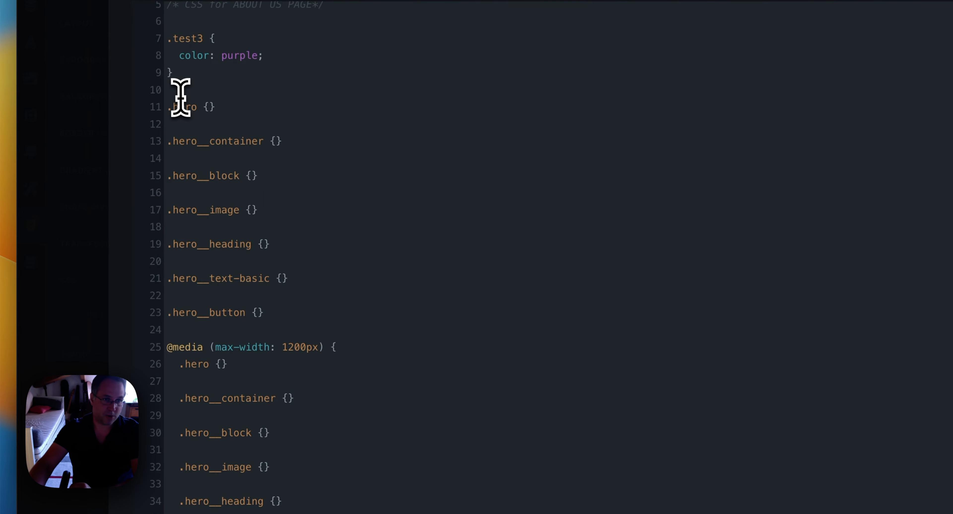
- Remove all generated hero rules and media queries below the .test3 rule in the Global CSS, and close the editor
drag(177, 95, 253, 500)
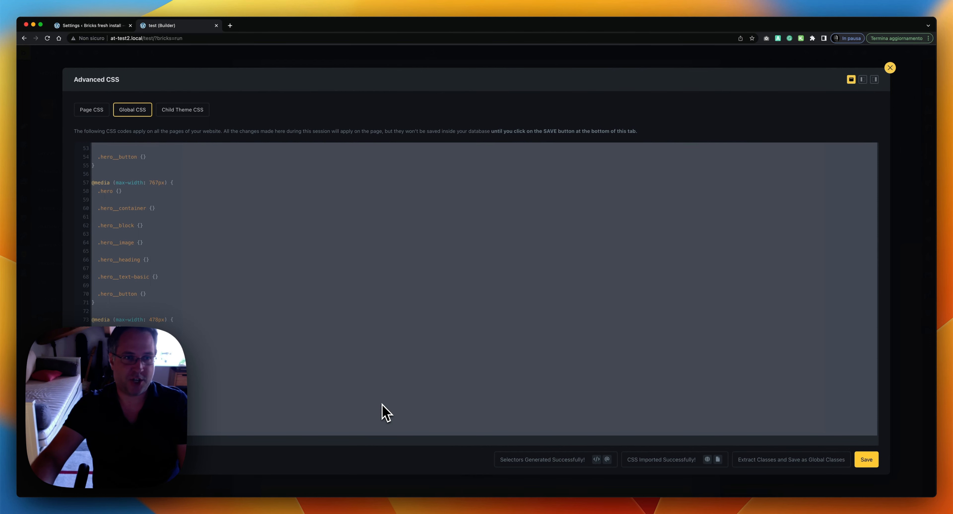
scroll(296, 349, up, 5)
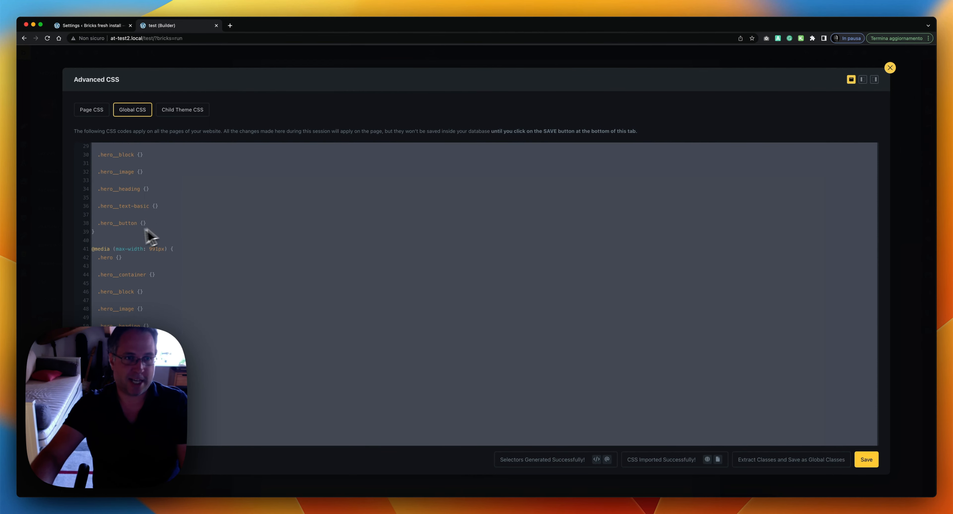
text(.test{   background: red; }  /* CSS for ABOUT US PAGE*/  .test3 {   color: purple; })
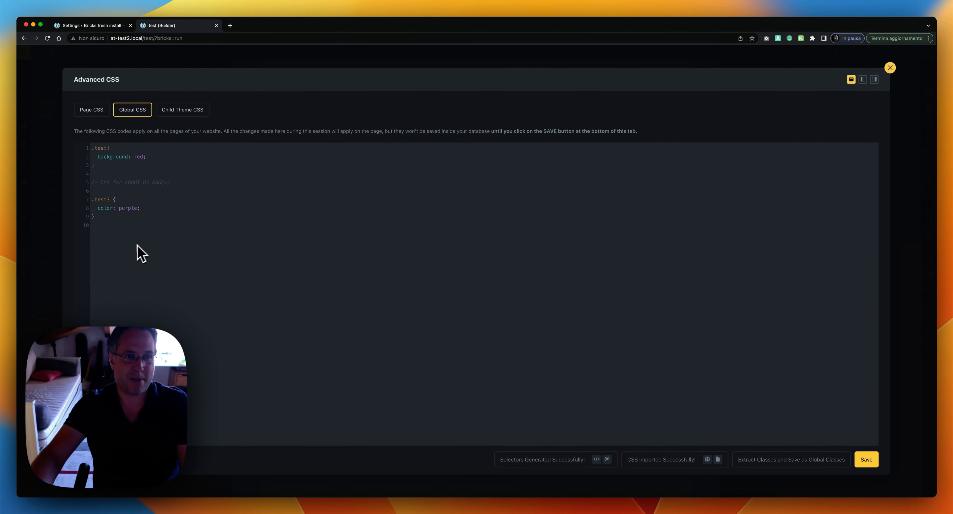
click(56, 254)
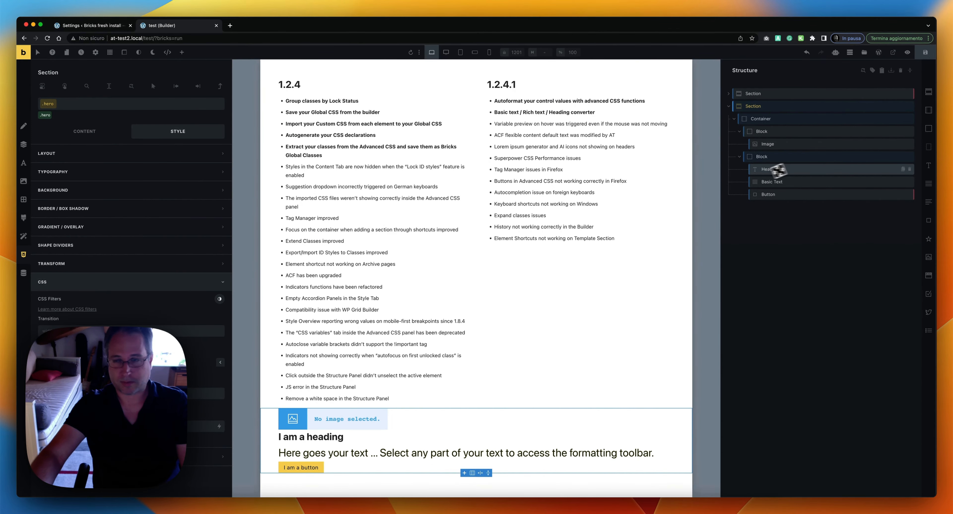
- Add a second class named hero__container2 to the Container inside the hero Section
click(790, 119)
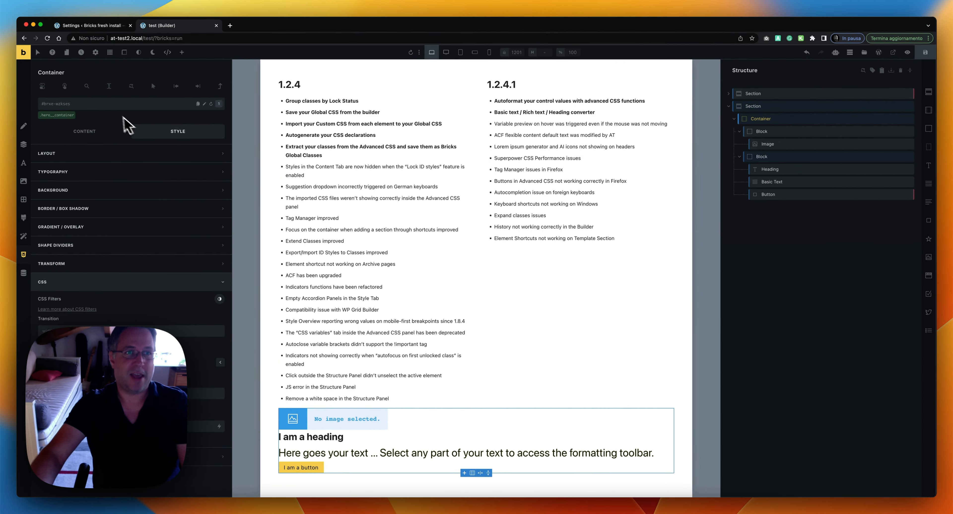
click(111, 107)
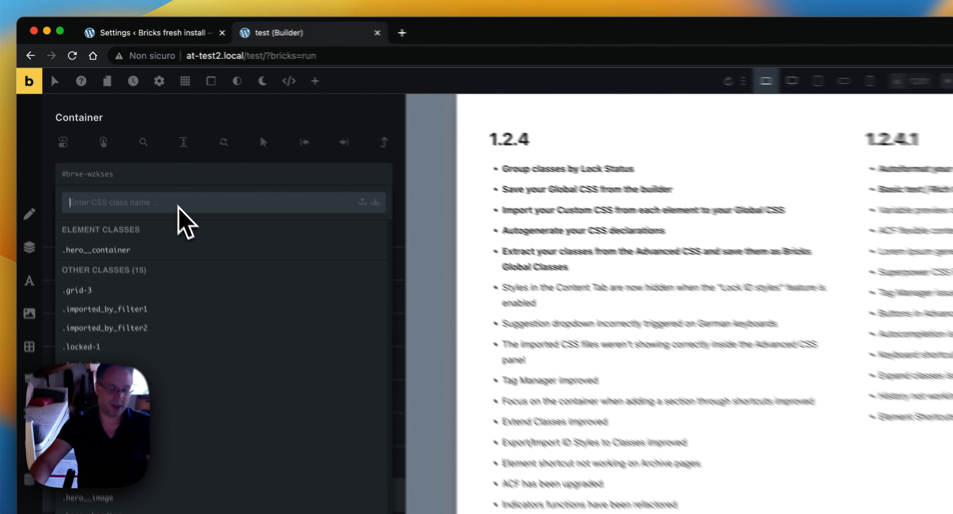
text(her)
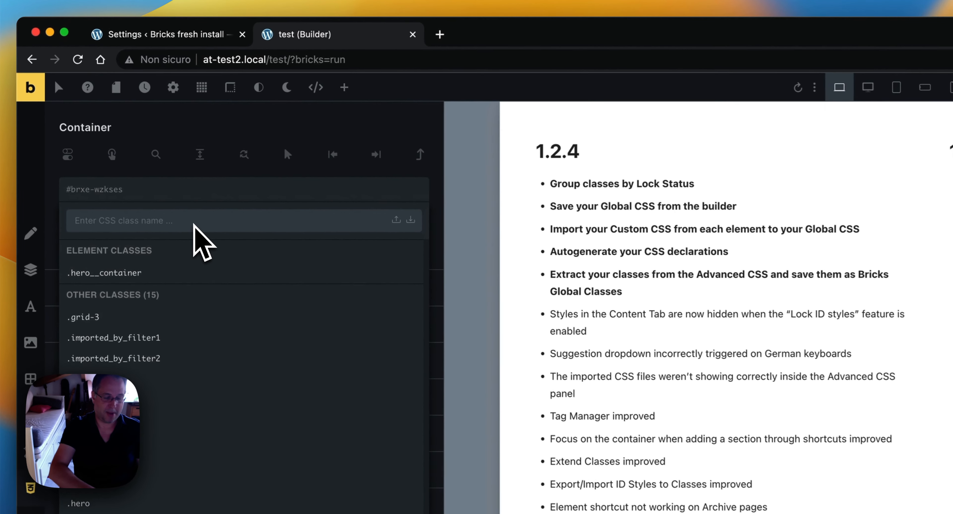
text(o)
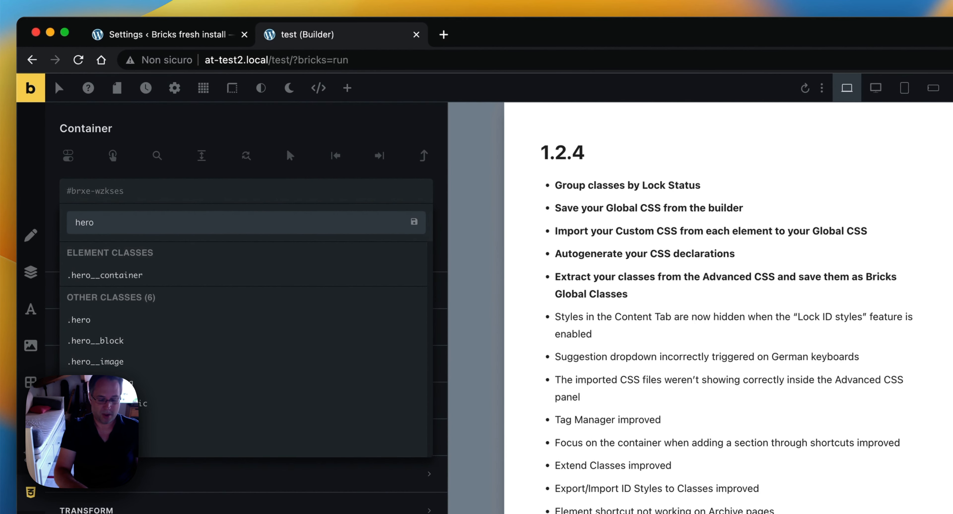
text(__com)
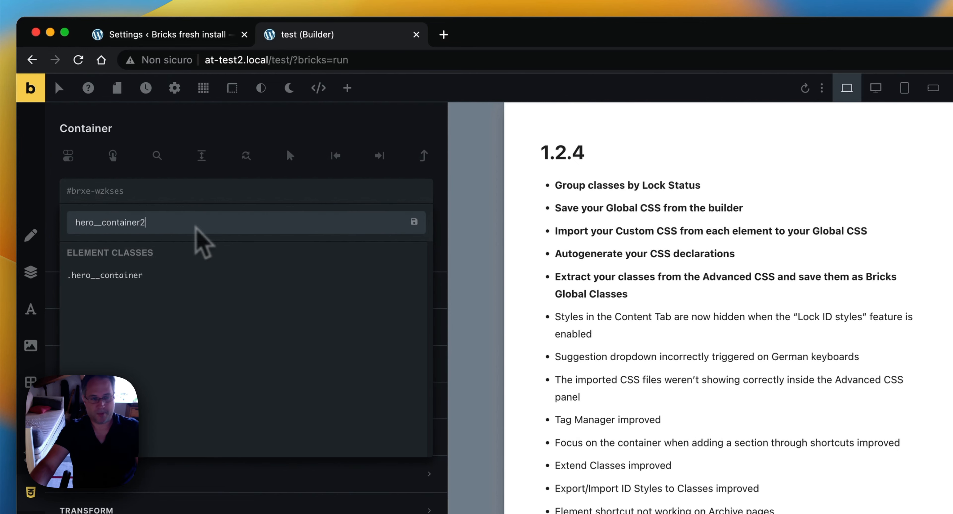
key(Return)
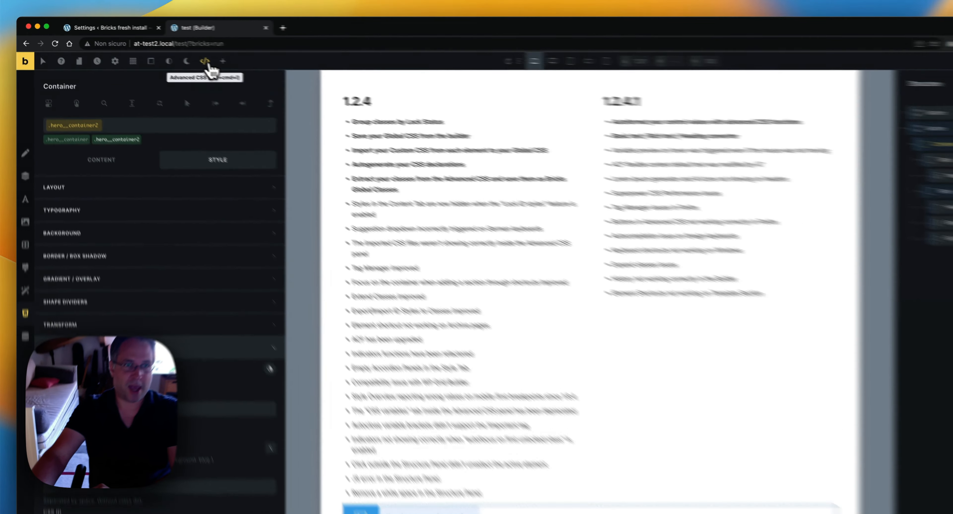
- Generate CSS selectors without media queries for the hero Section and its children in the Global CSS
click(318, 89)
click(176, 63)
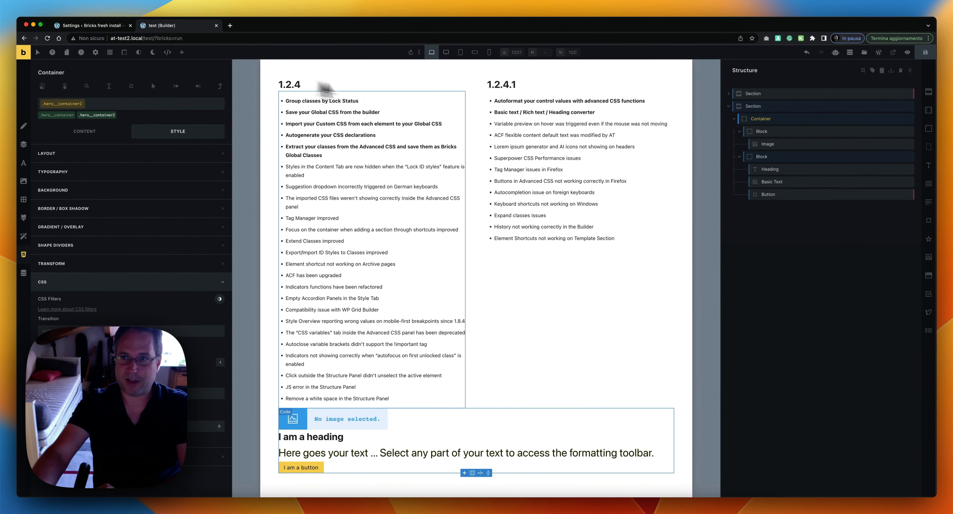
click(762, 104)
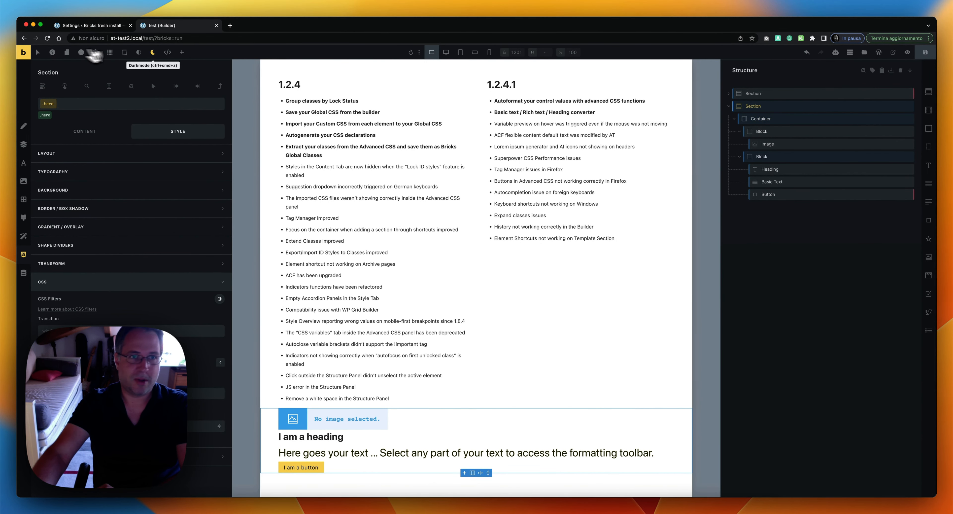
click(174, 56)
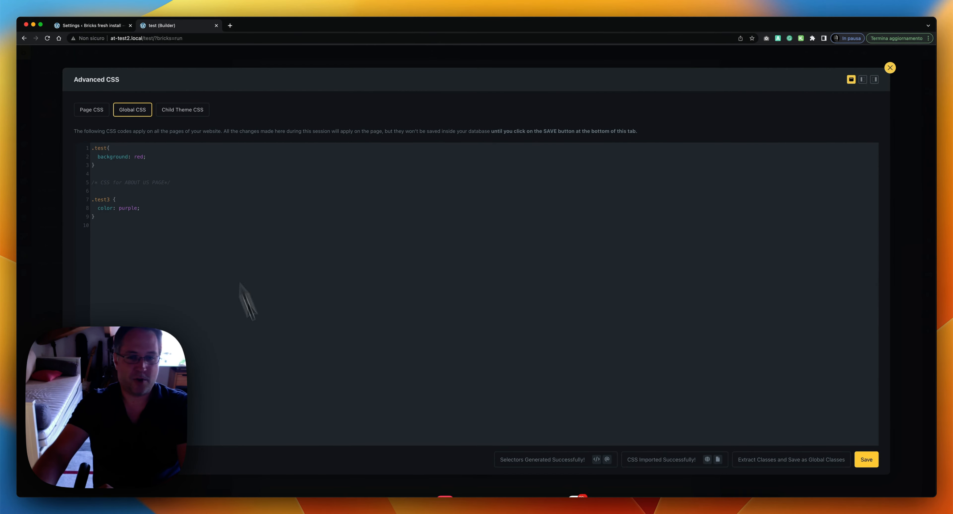
click(596, 459)
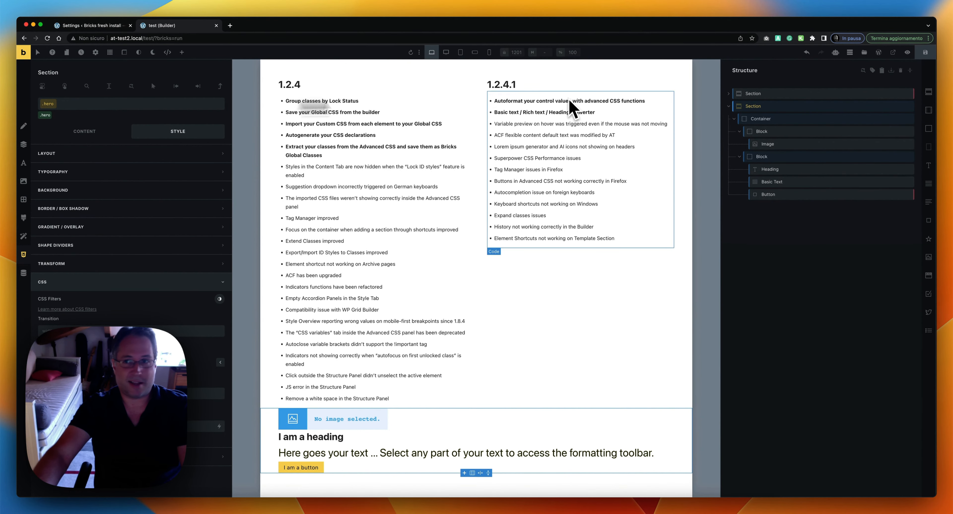
- Compare the Container's two classes with its generated selector in the Global CSS, highlighting the hero__container2 part
click(762, 118)
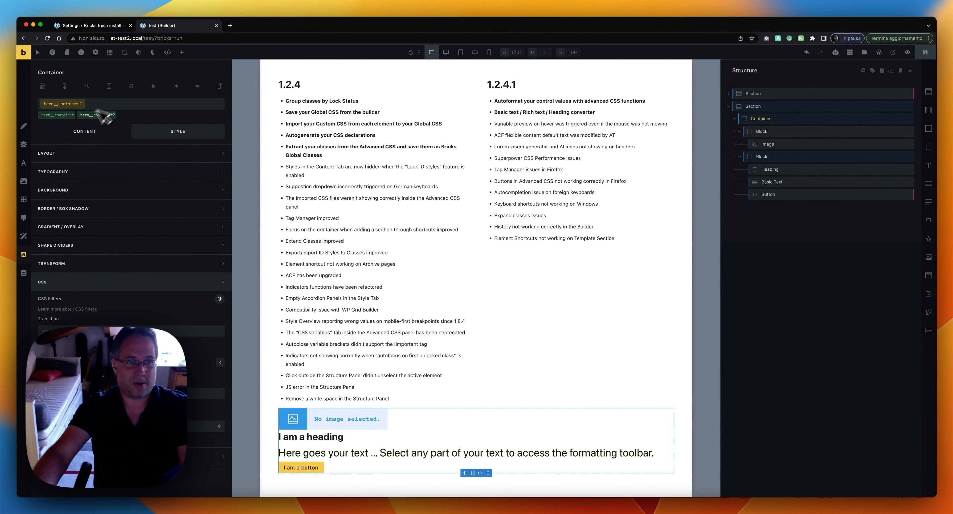
click(166, 52)
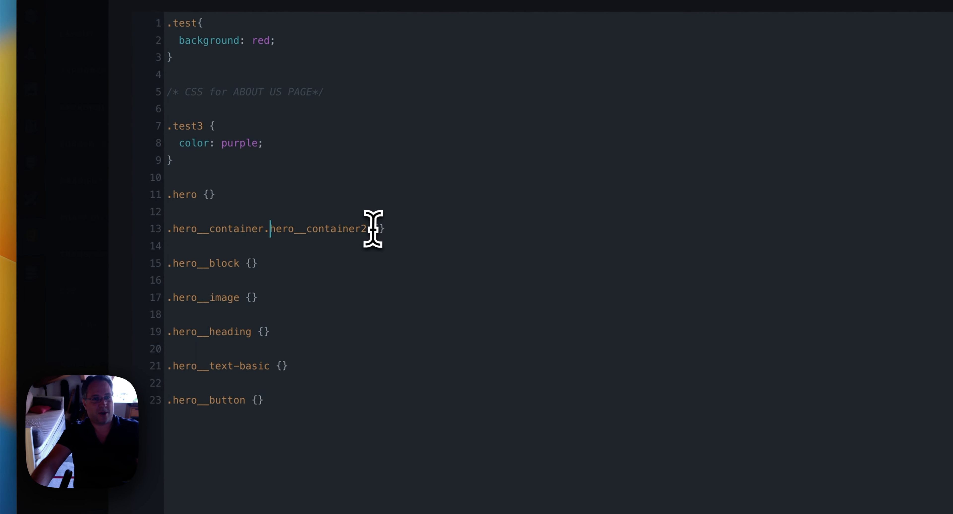
drag(369, 228, 270, 227)
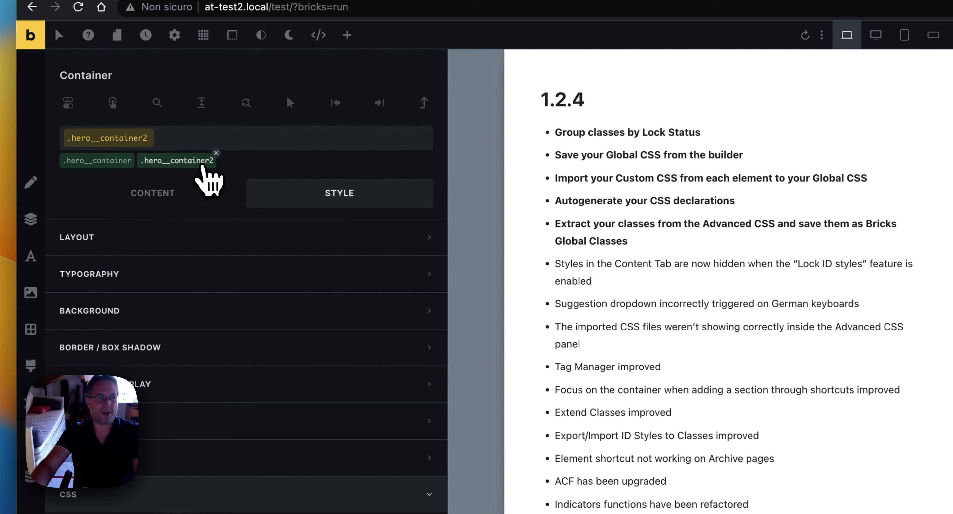
- Lock the .hero__container2 class on the hero Container
click(199, 161)
click(199, 162)
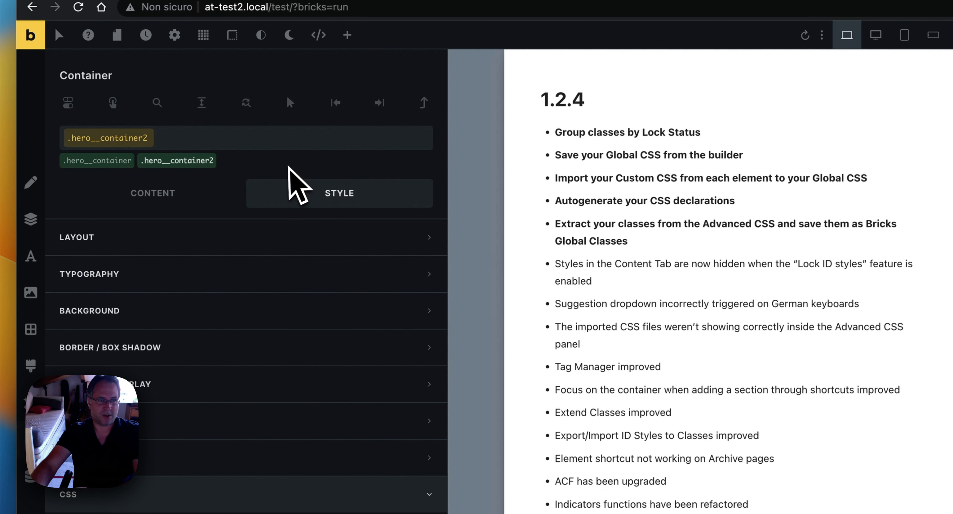
click(180, 162)
click(180, 162)
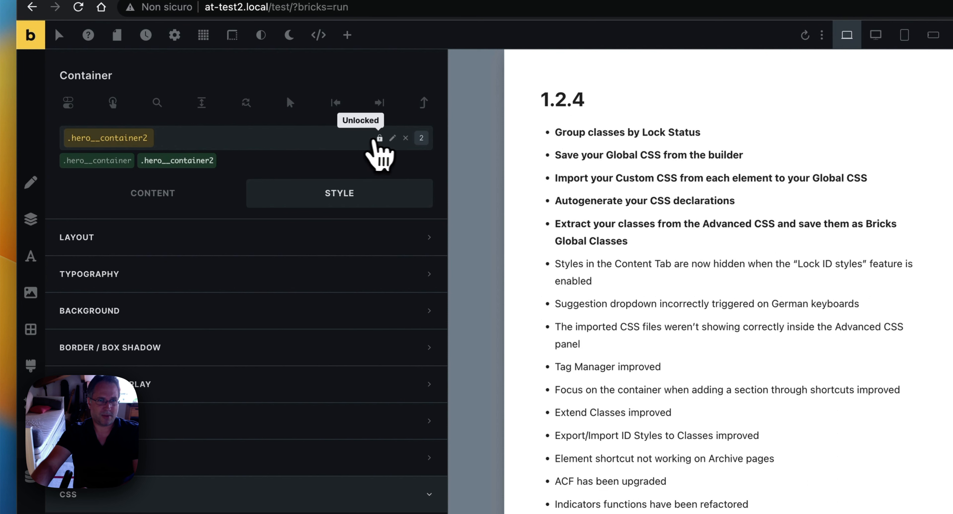
click(380, 139)
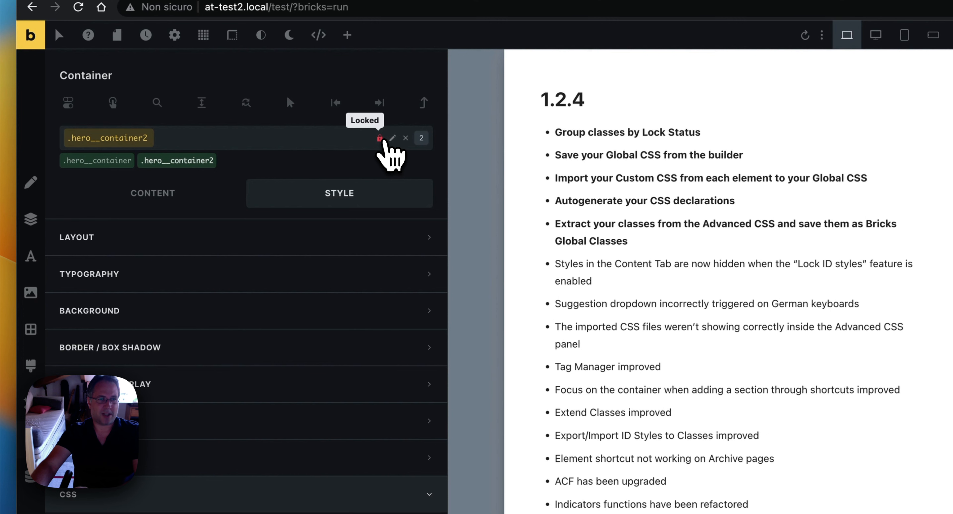
- Check the Container's content settings, class list and lock status with the .hero__container2 class active
click(111, 197)
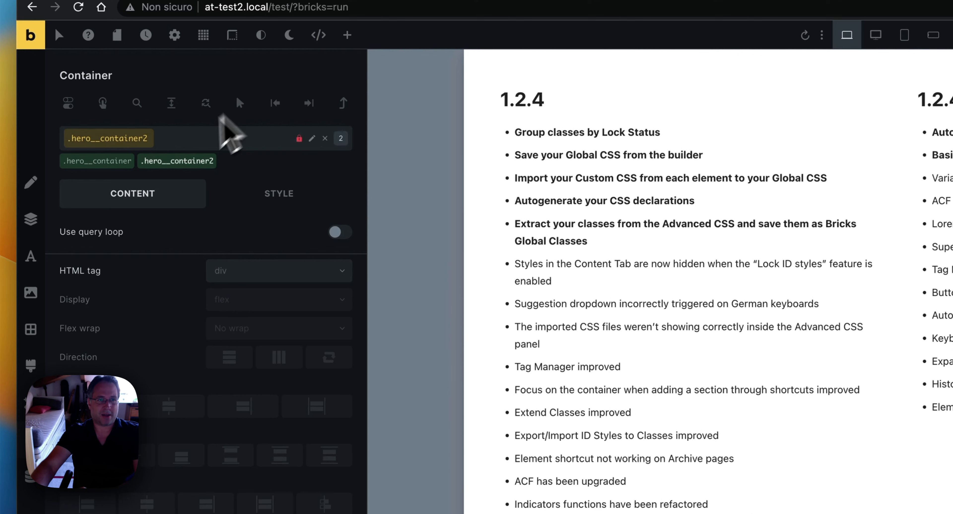
double_click(199, 161)
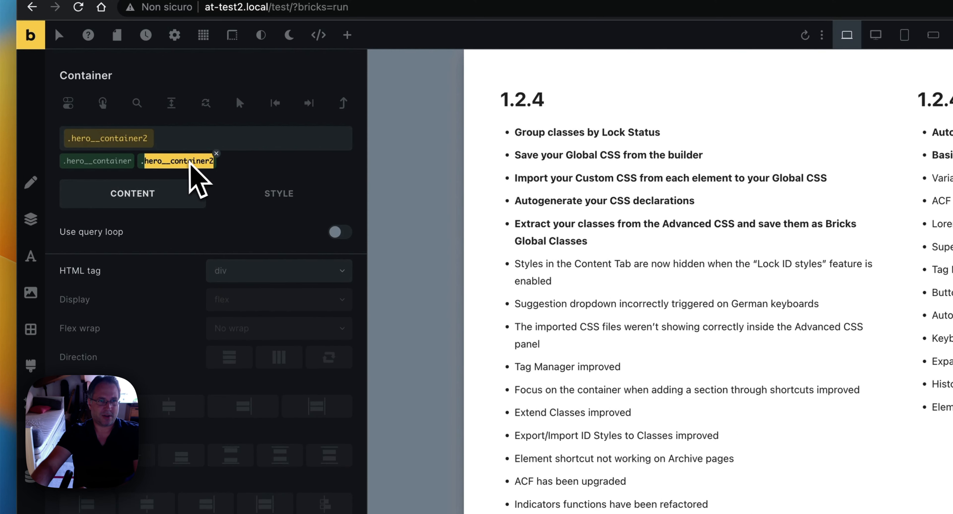
click(225, 134)
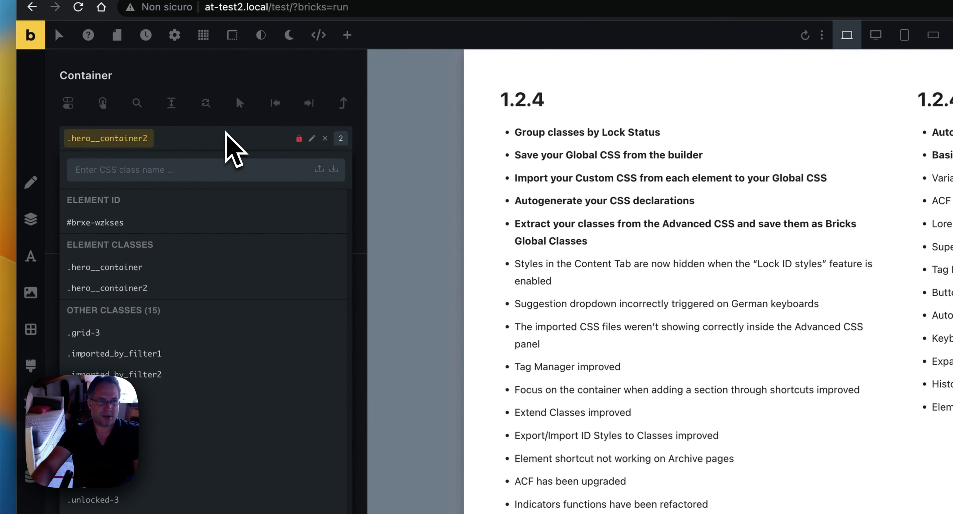
click(227, 132)
click(950, 167)
click(950, 159)
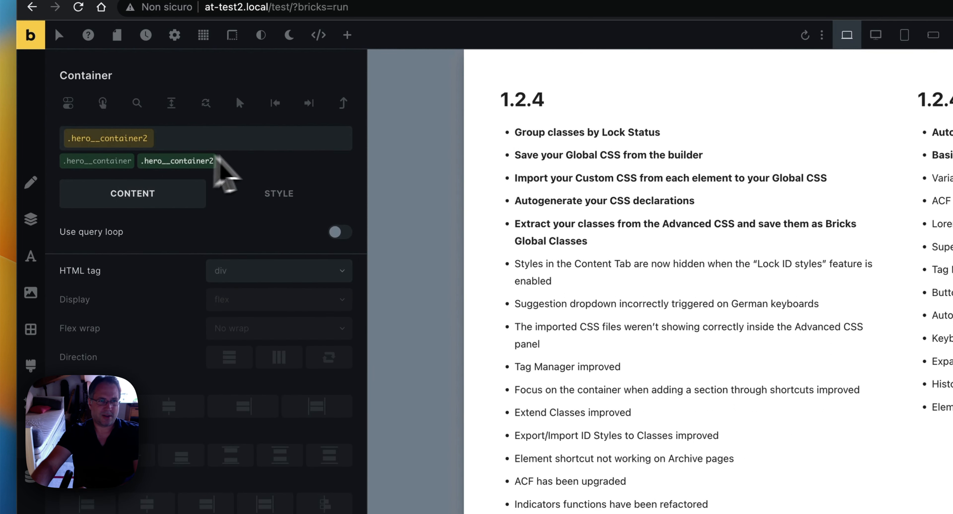
click(299, 139)
click(298, 138)
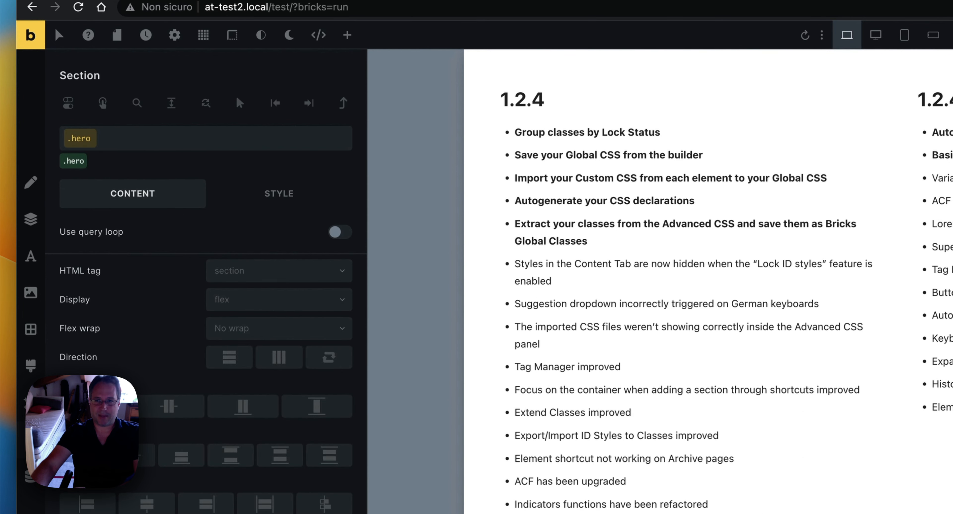
- Delete the generated hero rules from the Global CSS and regenerate the selectors for the hero Section and its children
click(318, 34)
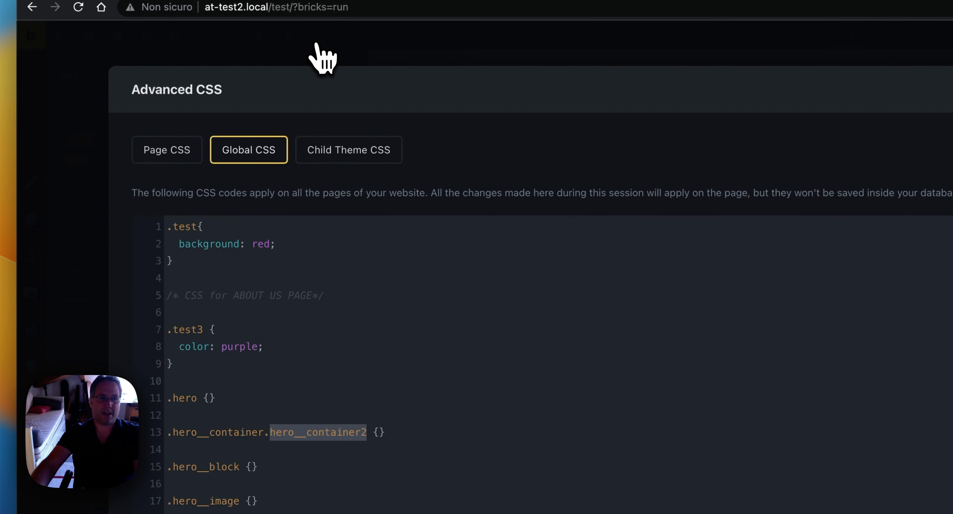
drag(263, 406, 155, 79)
key(super+c)
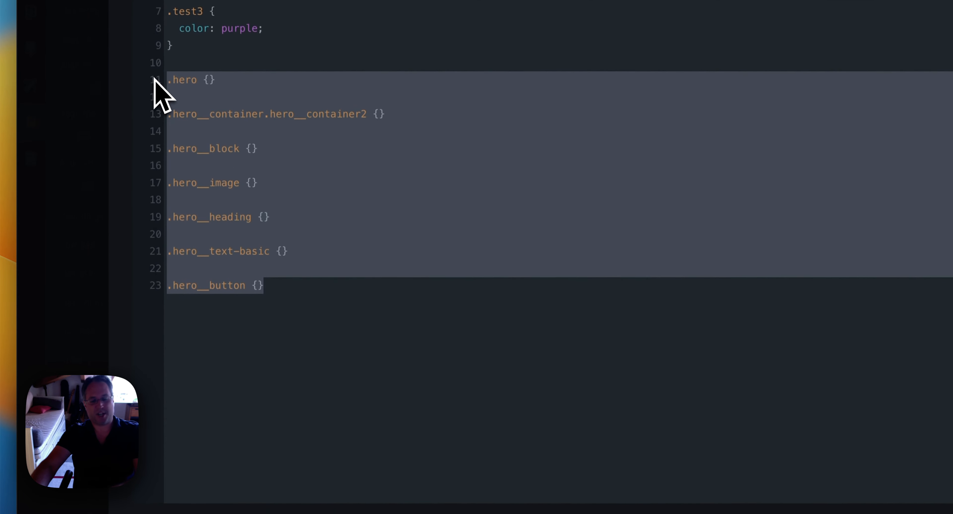
key(BackSpace)
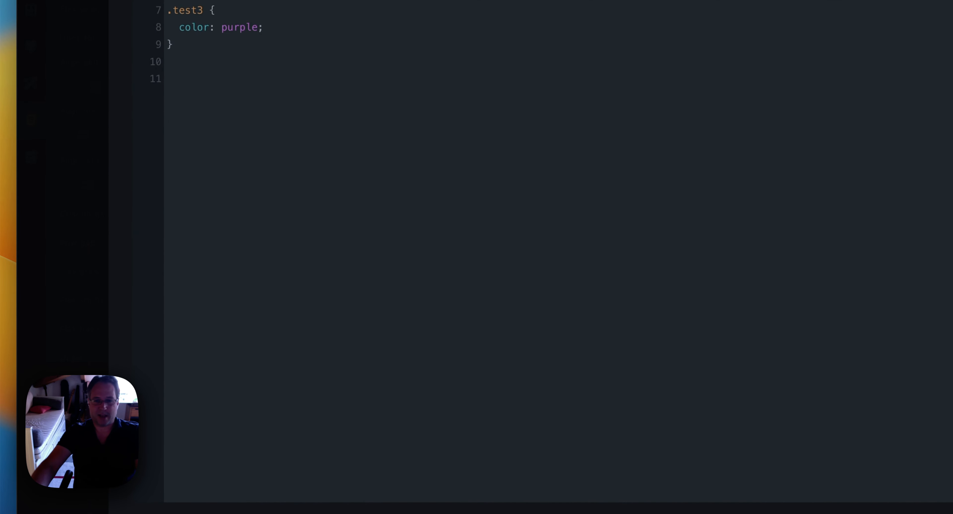
text(.hero {}  .hero__container {}  .hero__block {}  .hero__image {}  .hero__heading {}  .hero__text-basic {}  .hero__button {})
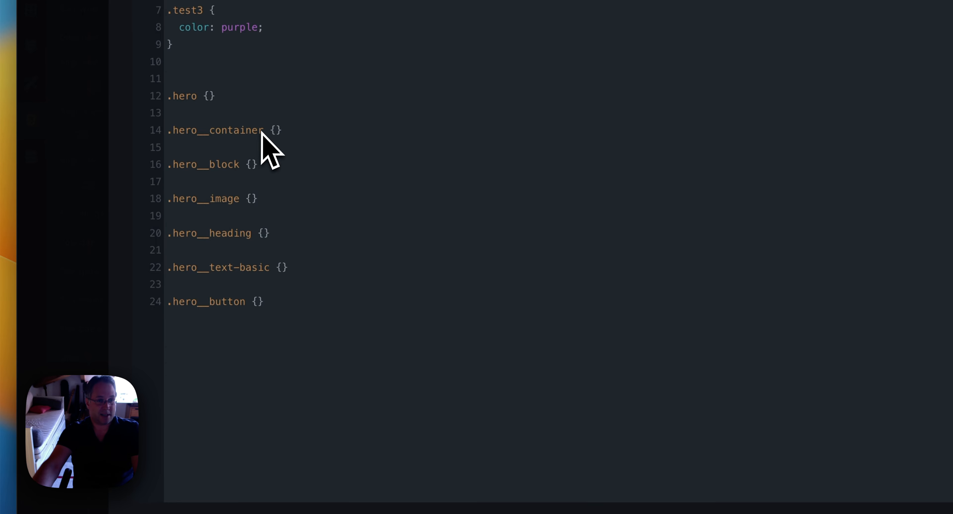
- Lock the .hero__container class on the hero Container
click(101, 9)
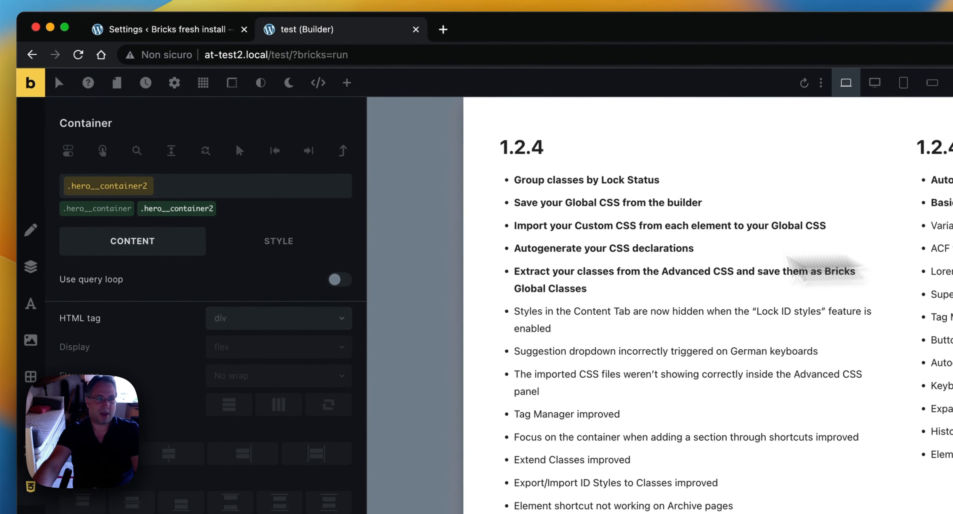
click(98, 214)
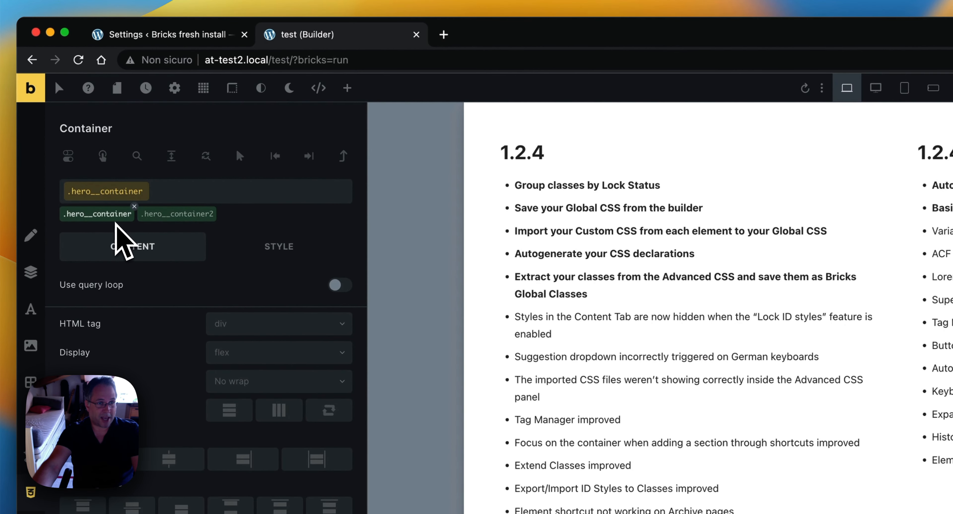
click(299, 191)
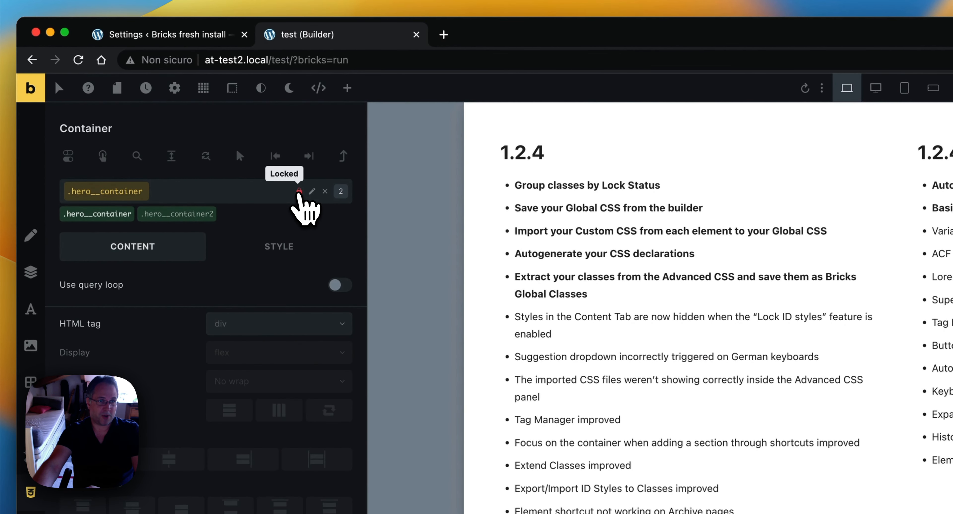
- Replace the hero rules in the Global CSS with freshly generated selectors and highlight the .hero__container.hero__container2 selector
click(318, 88)
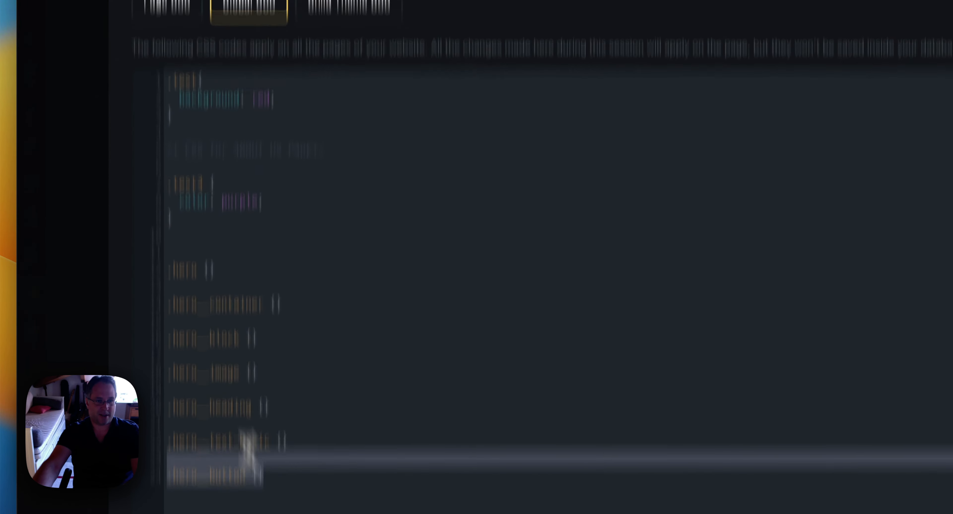
drag(244, 443, 166, 468)
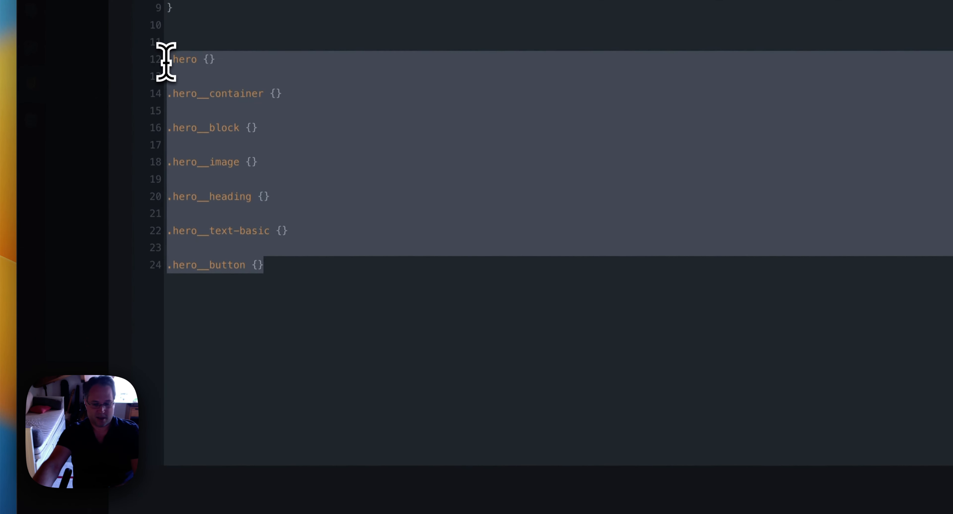
key(BackSpace)
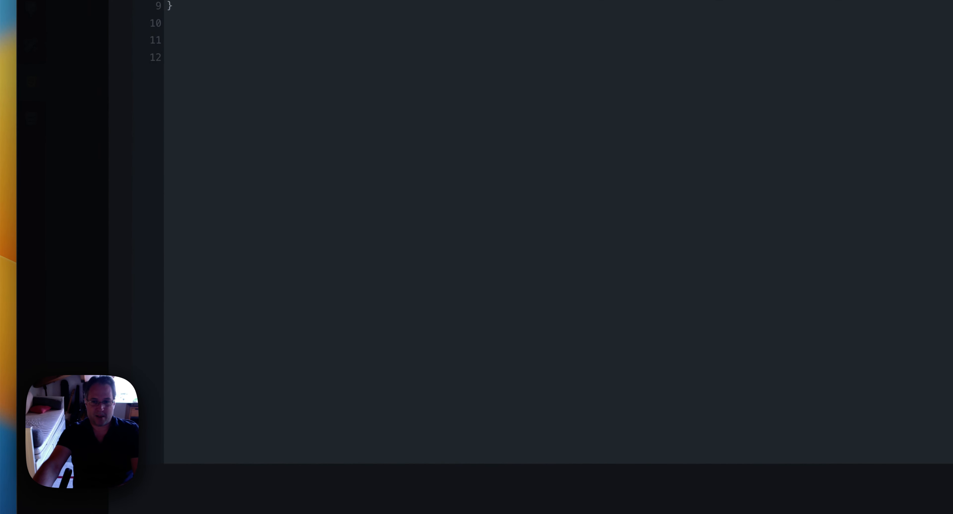
key(super+v)
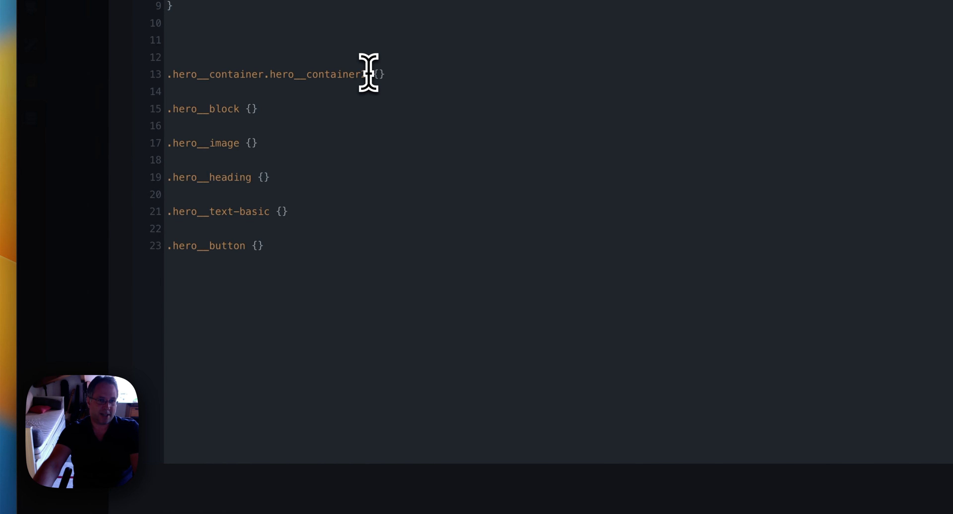
drag(368, 73, 118, 71)
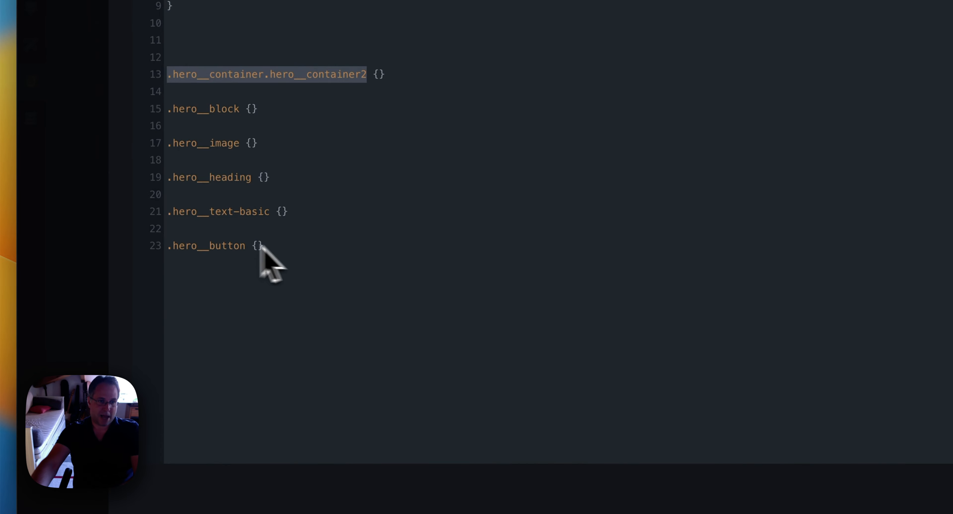
- Remove both the .hero__container and .hero__container2 classes from the hero Container
click(79, 149)
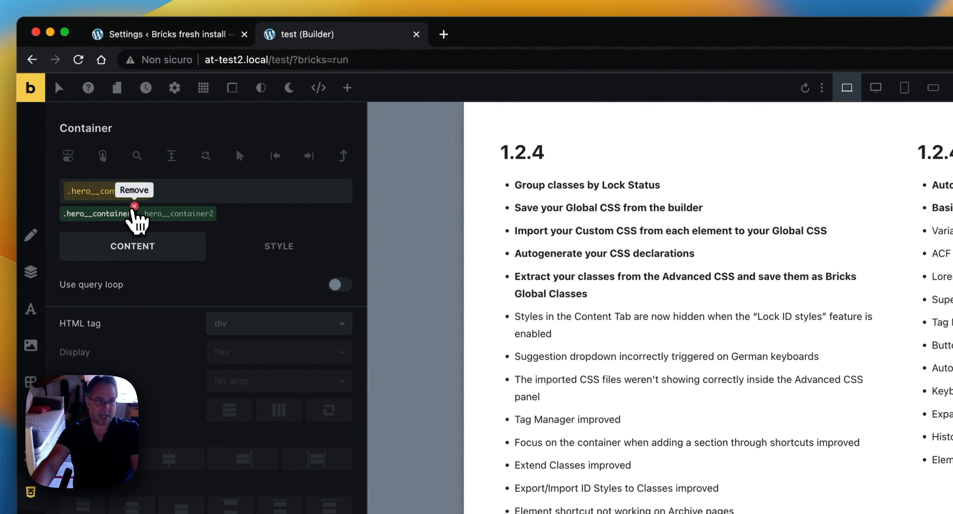
click(132, 178)
click(139, 206)
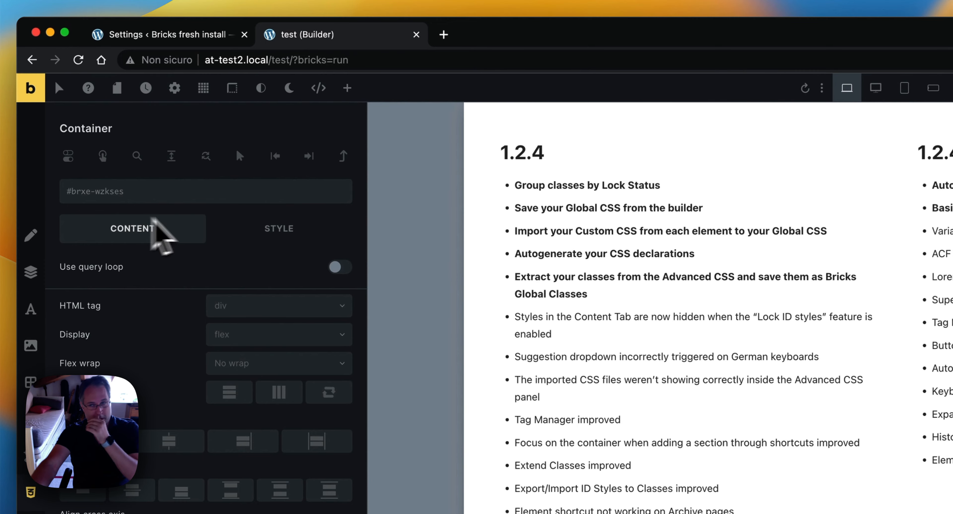
- Regenerate the hero selectors in the Global CSS in place of the old rules and highlight the Container's #brxe-wzkses ID selector
click(950, 296)
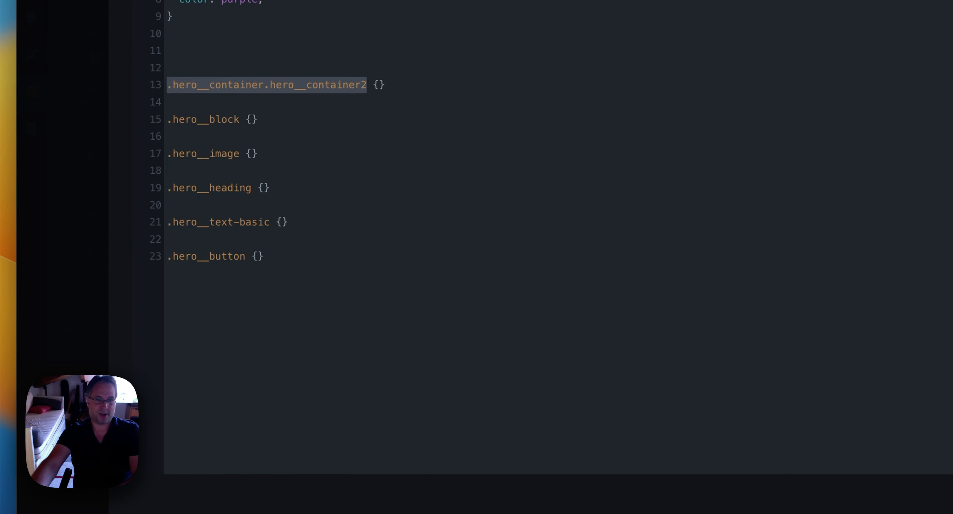
drag(296, 259, 154, 59)
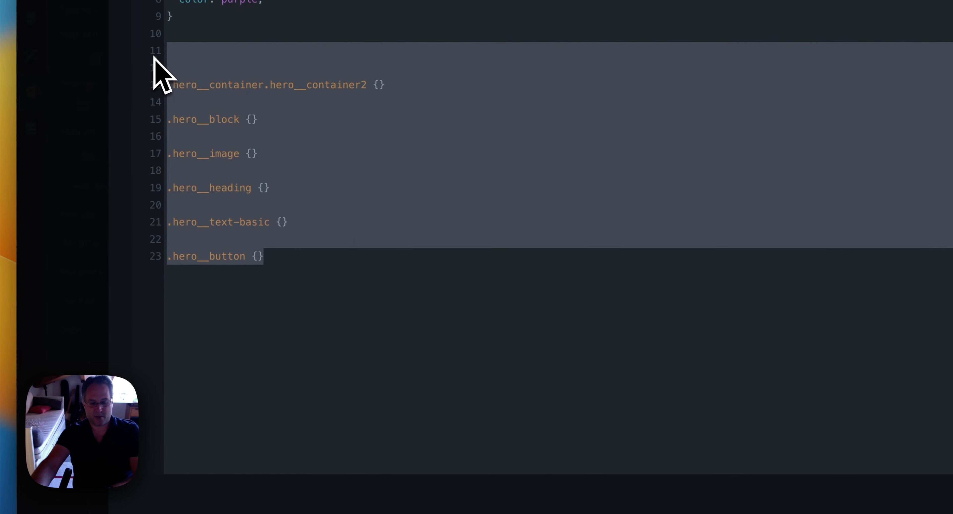
key(BackSpace)
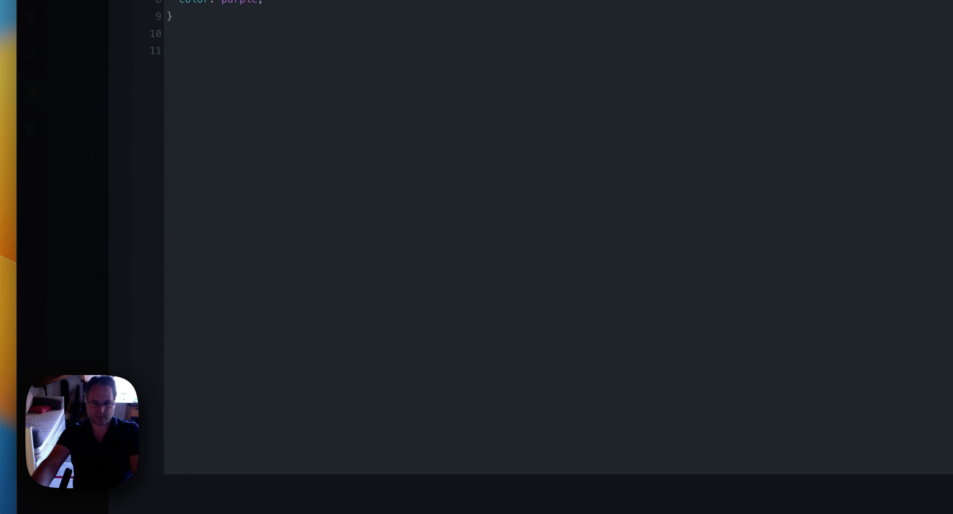
text(.hero {}  #brxe-wzkses {}  .hero__block {}  .hero__image {}  .hero__heading {}  .hero__text-basic {}  .hero__button {})
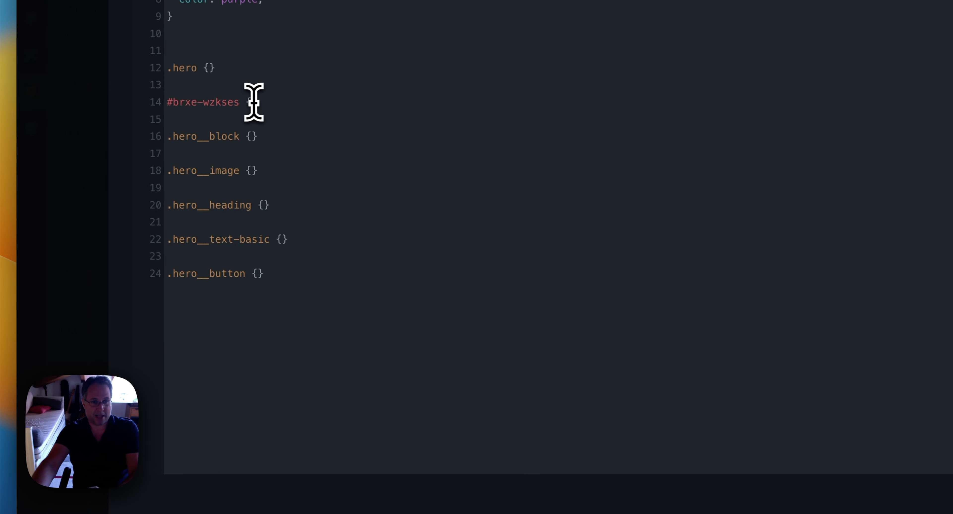
drag(240, 103, 167, 98)
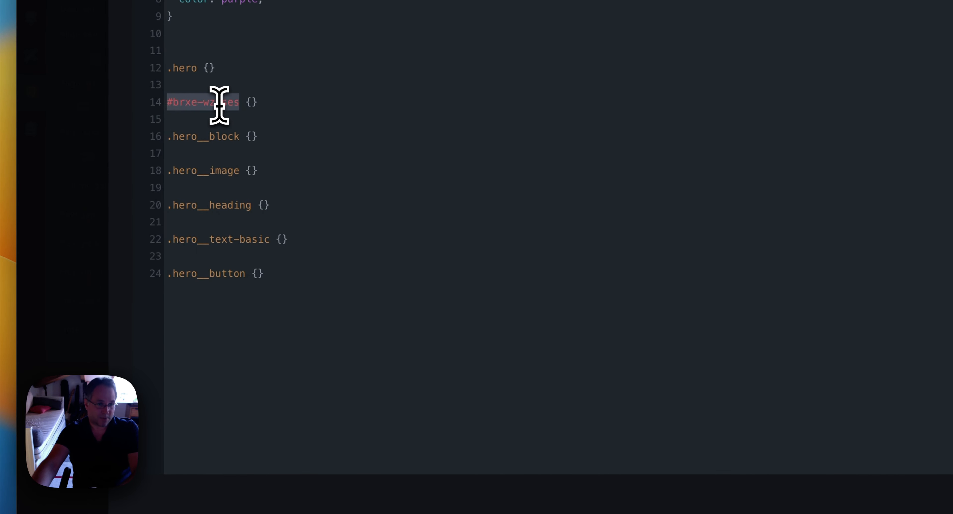
click(247, 103)
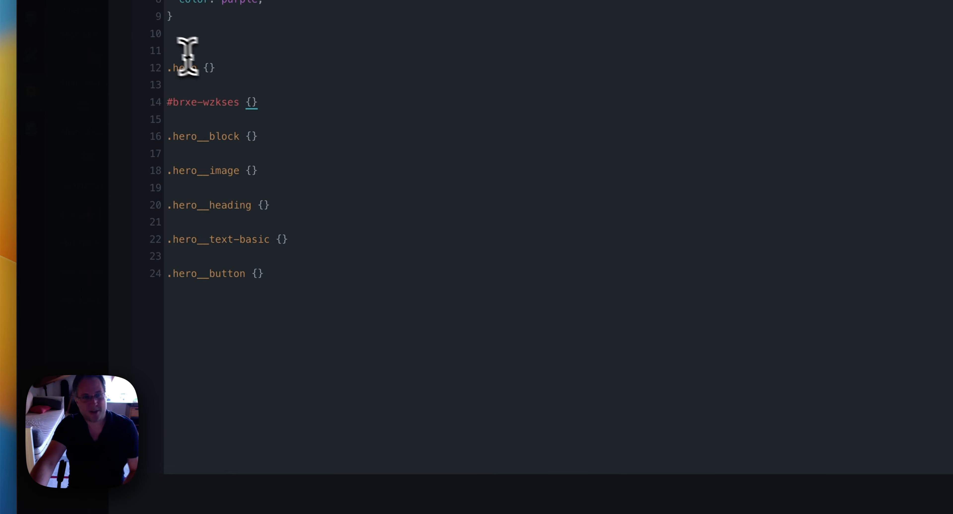
- Delete all the generated hero selectors, from .hero through .hero__button, from the Global CSS
click(97, 58)
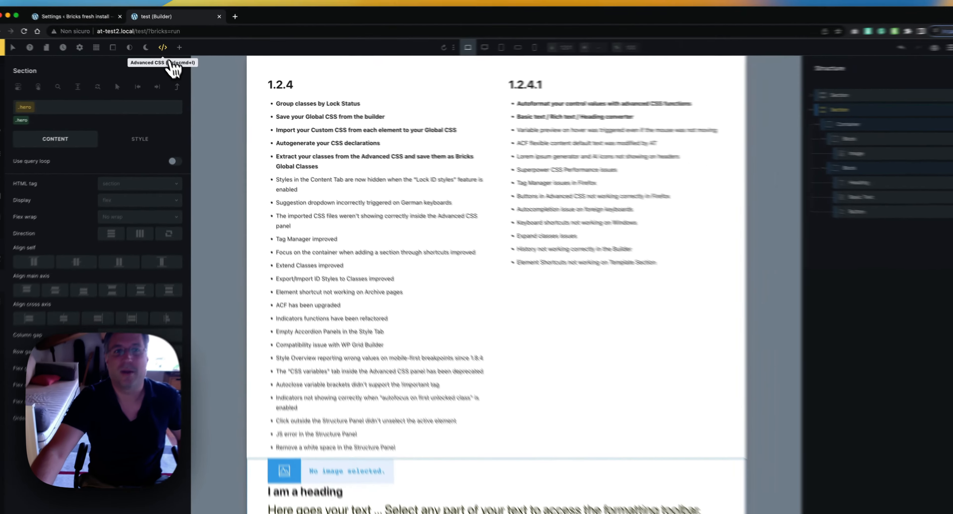
click(138, 21)
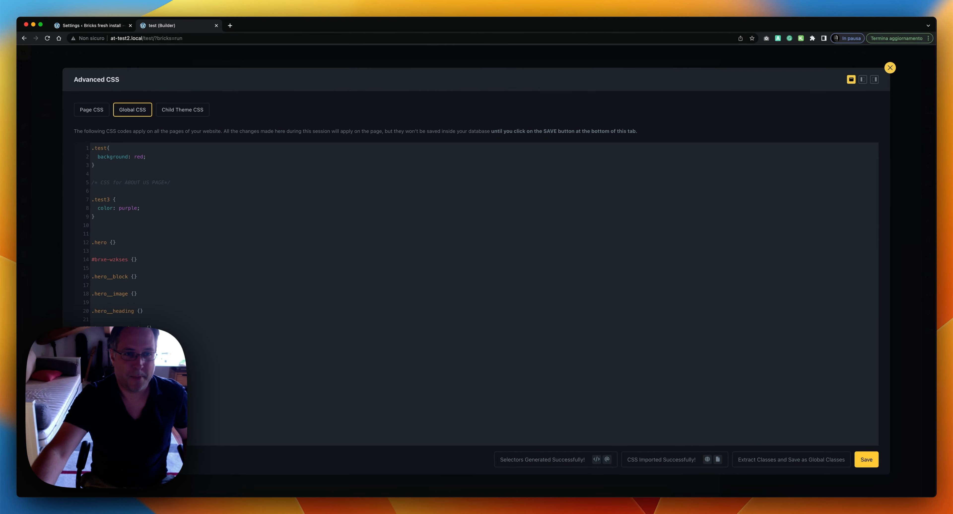
drag(140, 344, 89, 251)
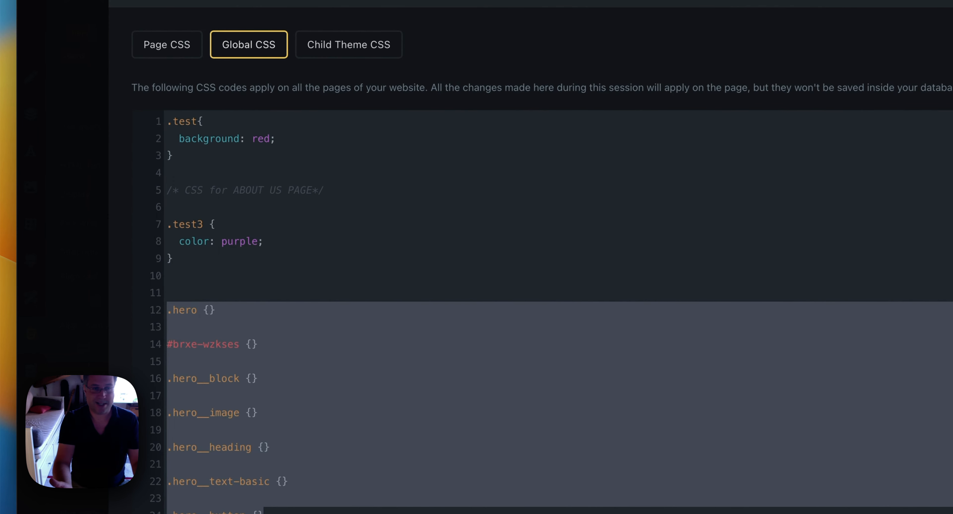
key(BackSpace)
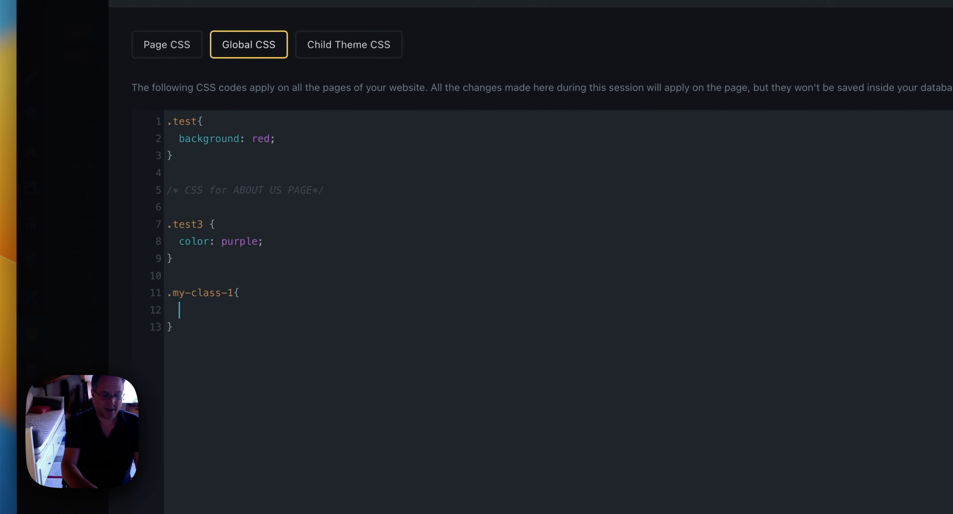
- Add a .my-class-1 rule with background: green; below the .test3 rule in the Global CSS
text(bacgr)
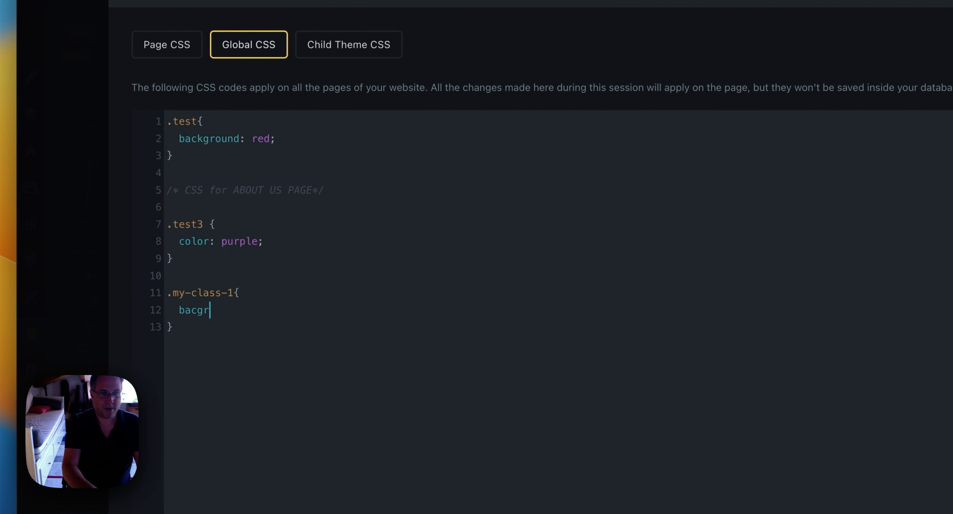
key(BackSpace)
key(BackSpace)
text(kgro)
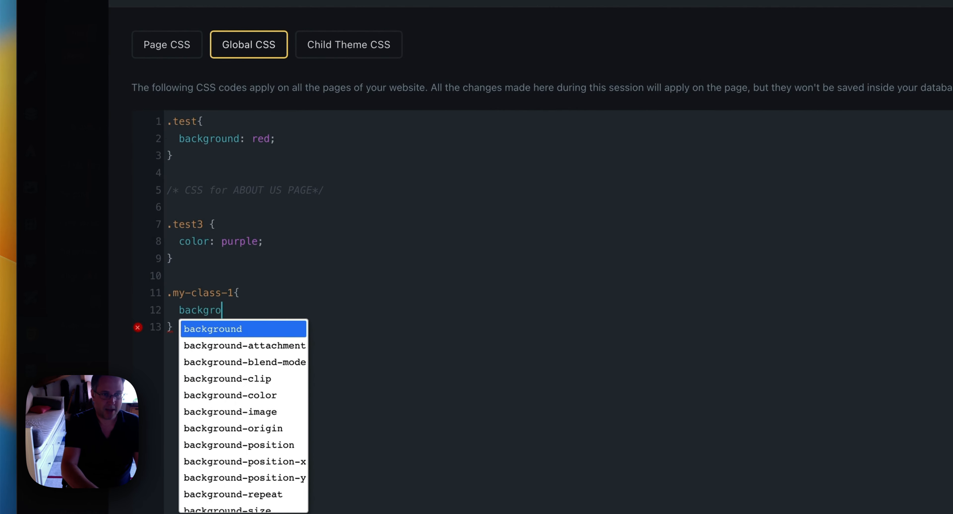
text(und: green;)
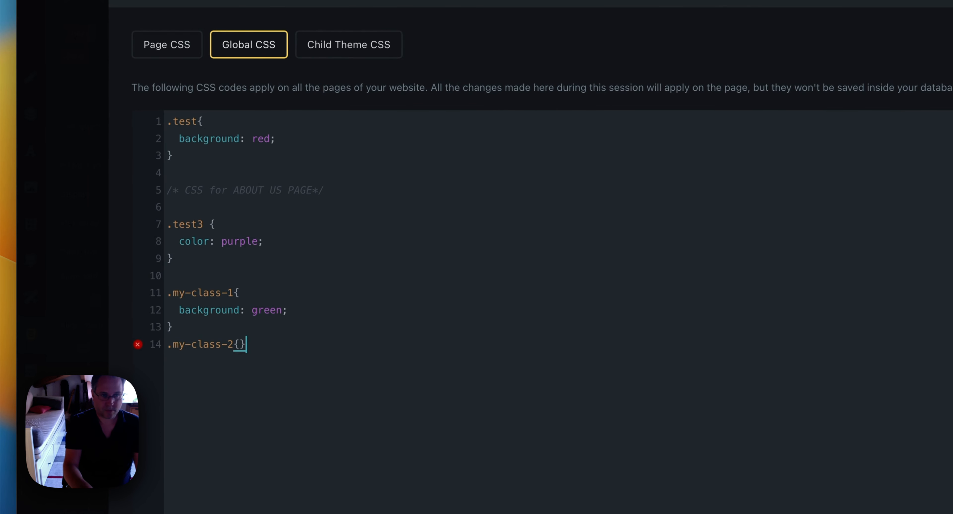
- Add a .my-class-2 rule with background: red; at the end of the Global CSS
text(back)
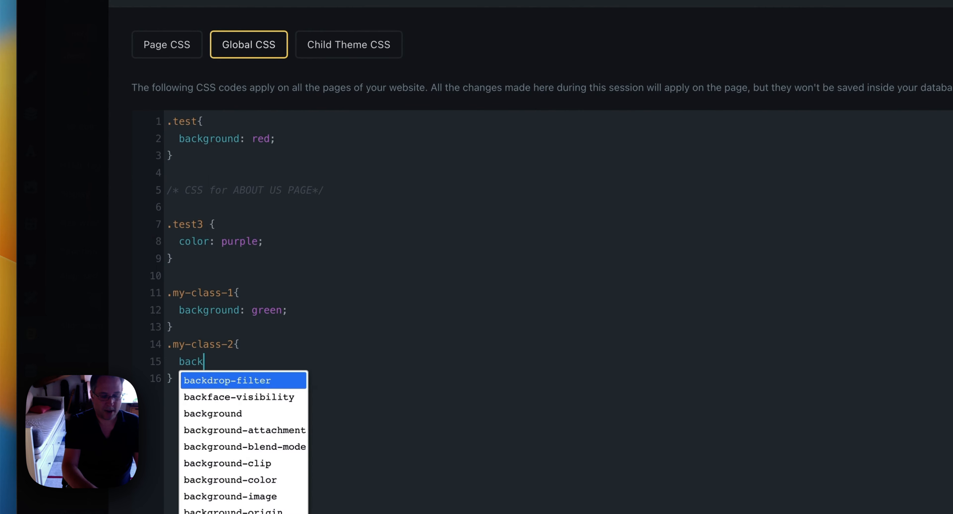
text(ground: red)
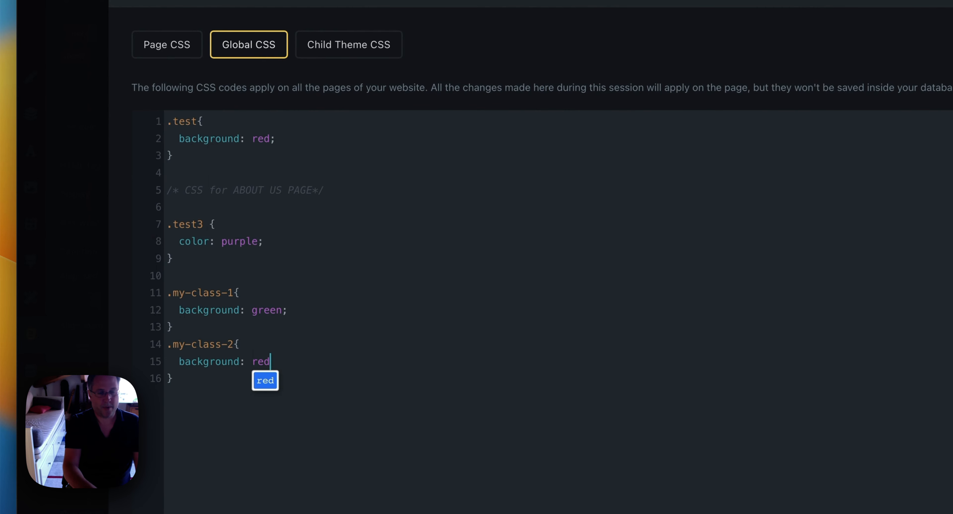
text(;)
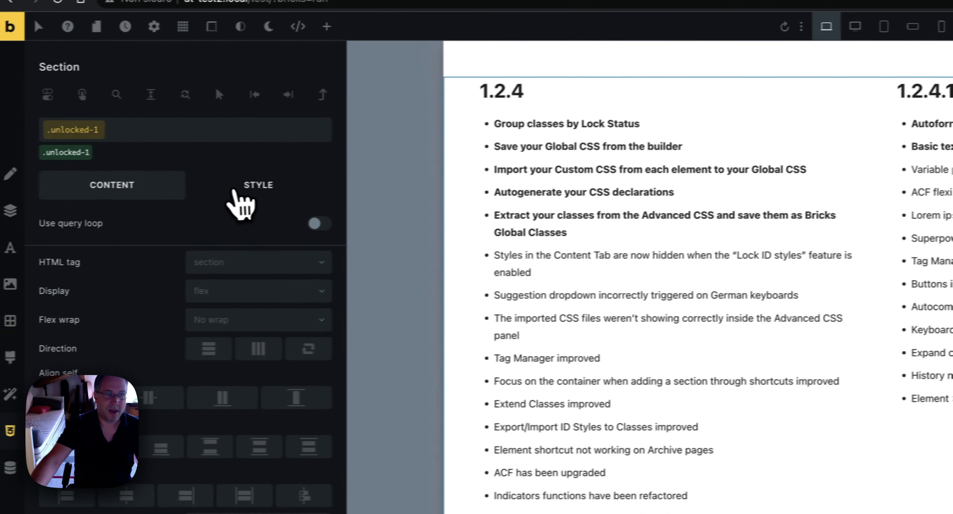
- Assign my-class-1 as a CSS class in the style settings of the changelog Section
click(255, 189)
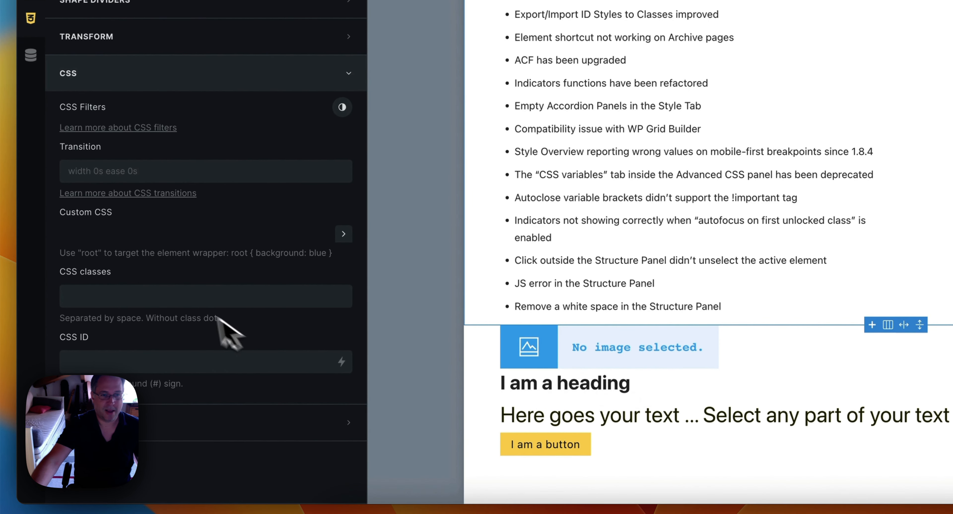
click(188, 295)
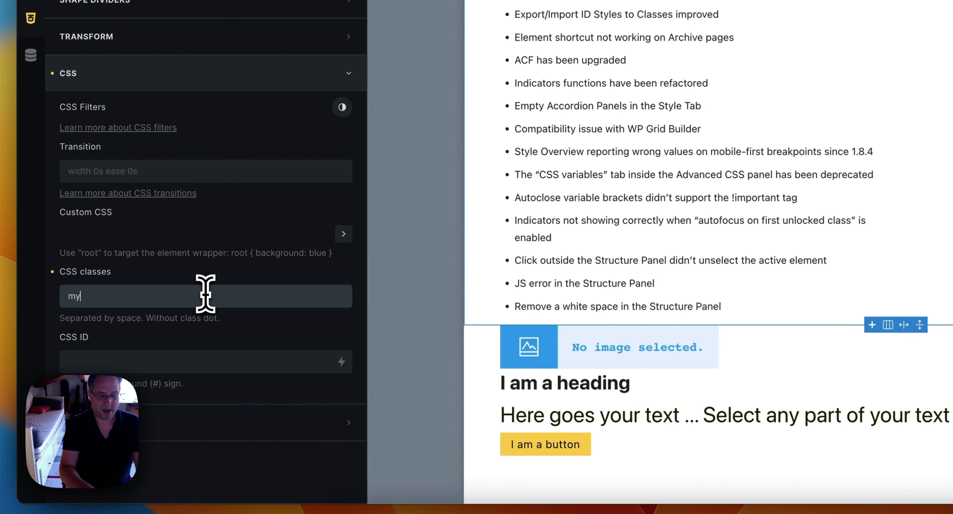
text(my-class-1)
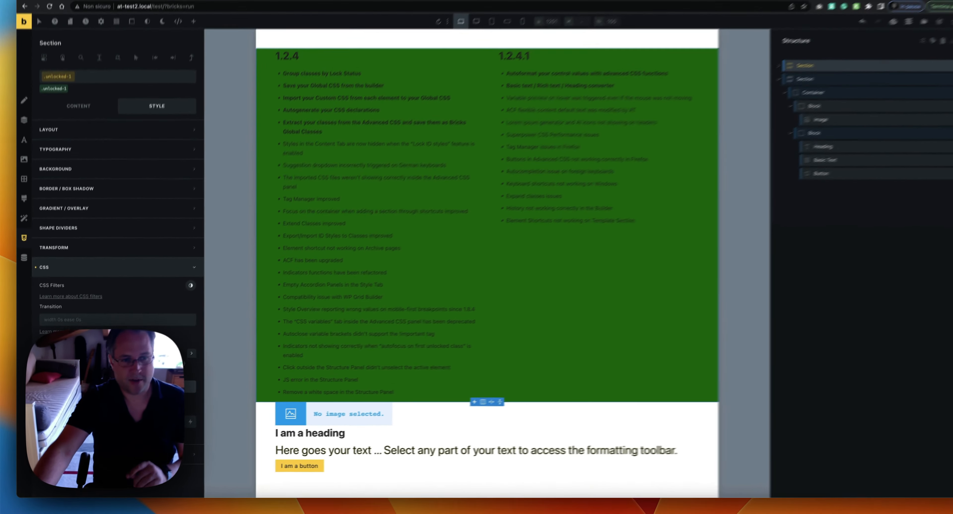
- Clear my-class-1 from the Section's CSS classes and open its global class selector
drag(74, 387, 18, 389)
key(BackSpace)
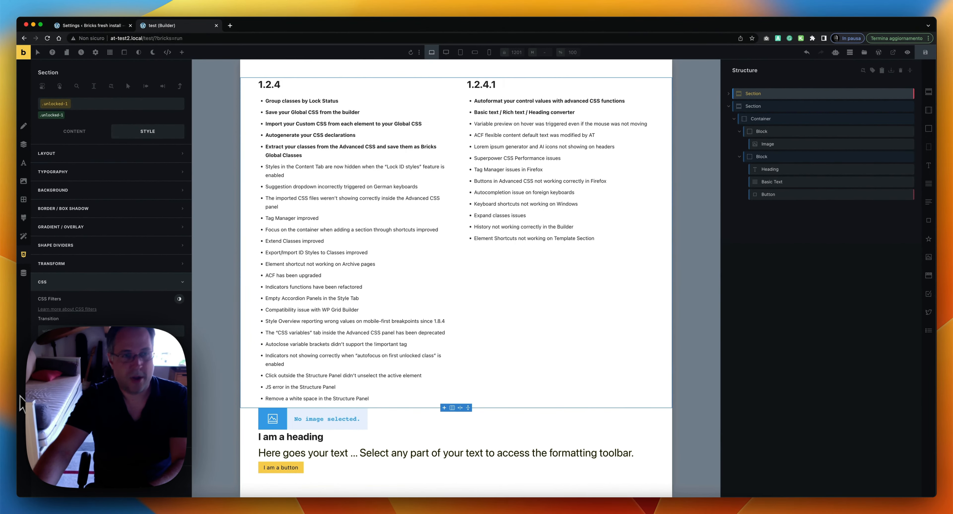
click(89, 110)
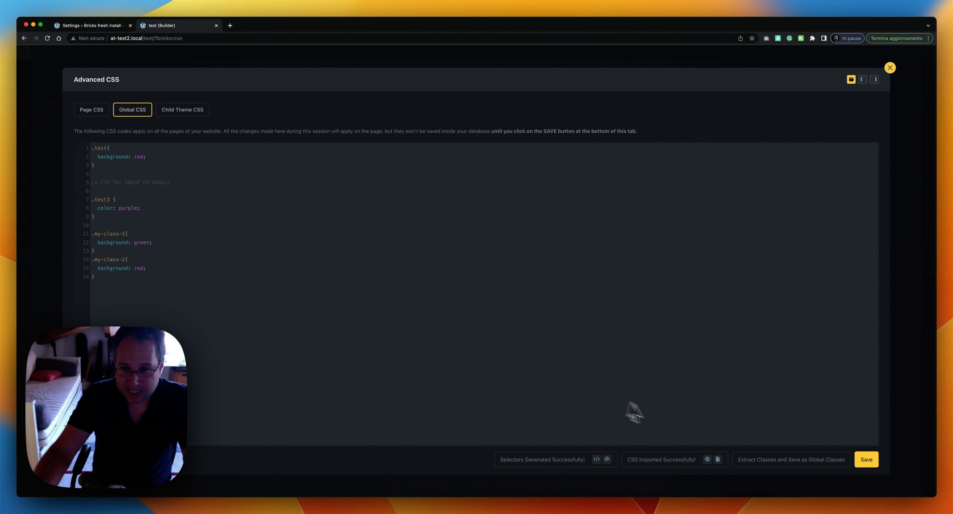
- Delete everything above the .my-class-1 rule in the Global CSS and extract the remaining classes as global classes
drag(97, 218, 72, 151)
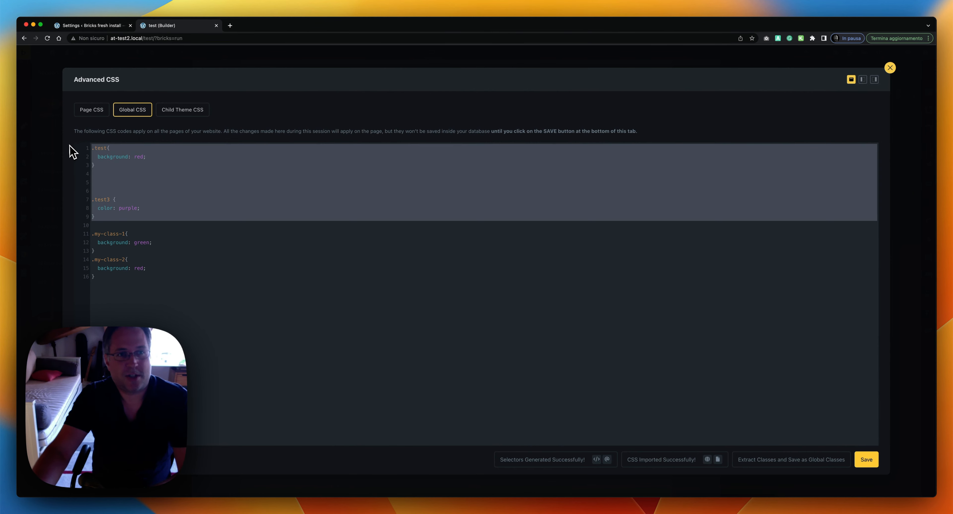
key(BackSpace)
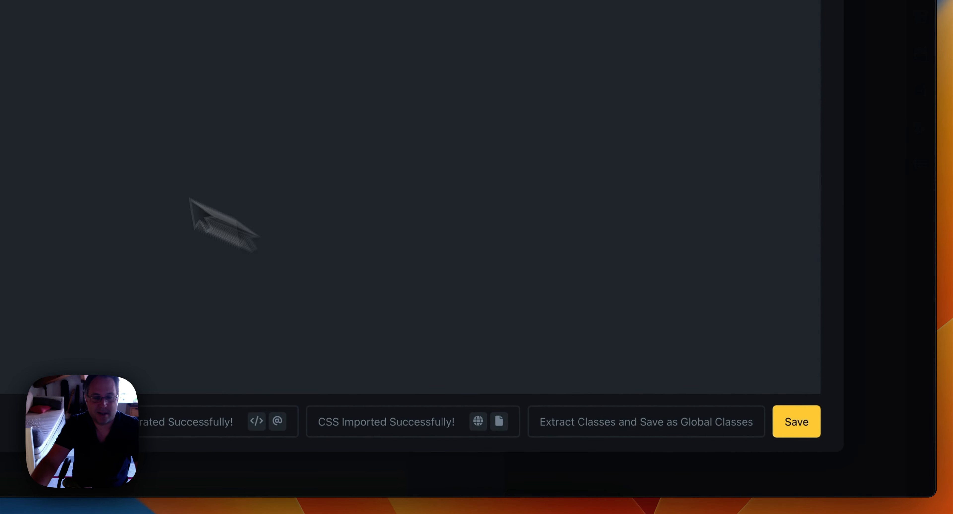
click(575, 417)
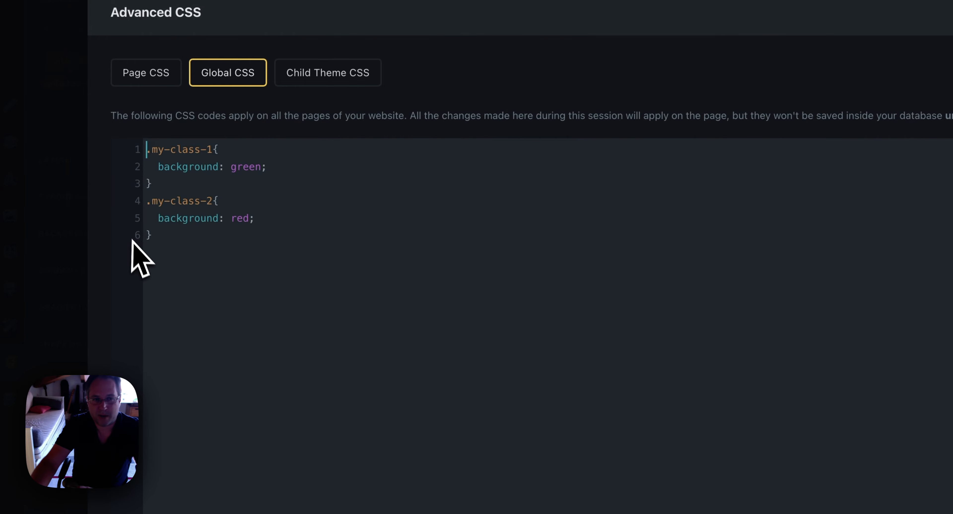
click(658, 353)
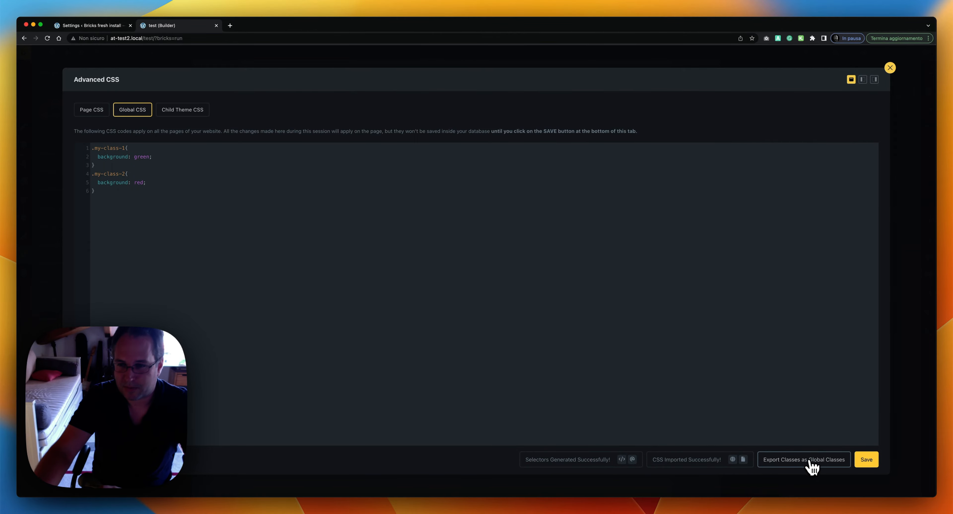
click(896, 413)
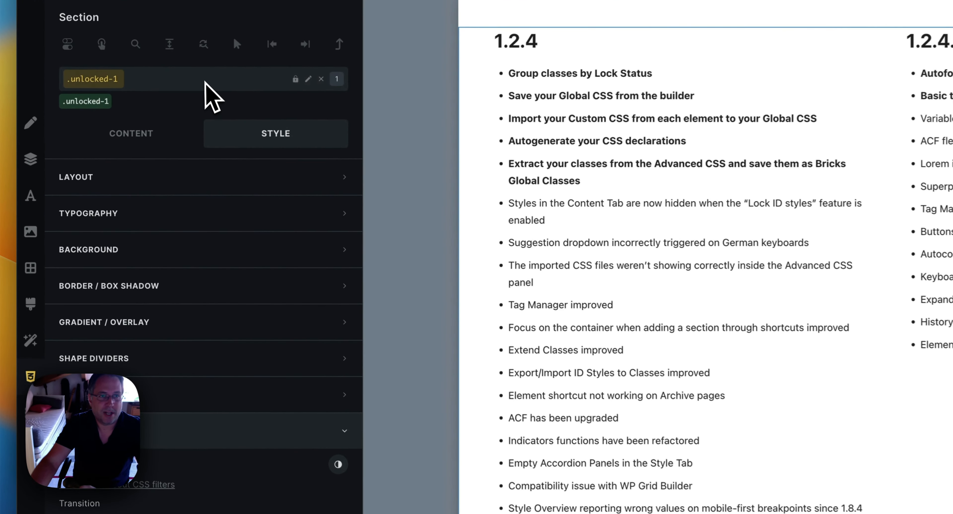
- Assign the my-class-2 global class to the changelog Section
click(110, 103)
scroll(174, 252, down, 1)
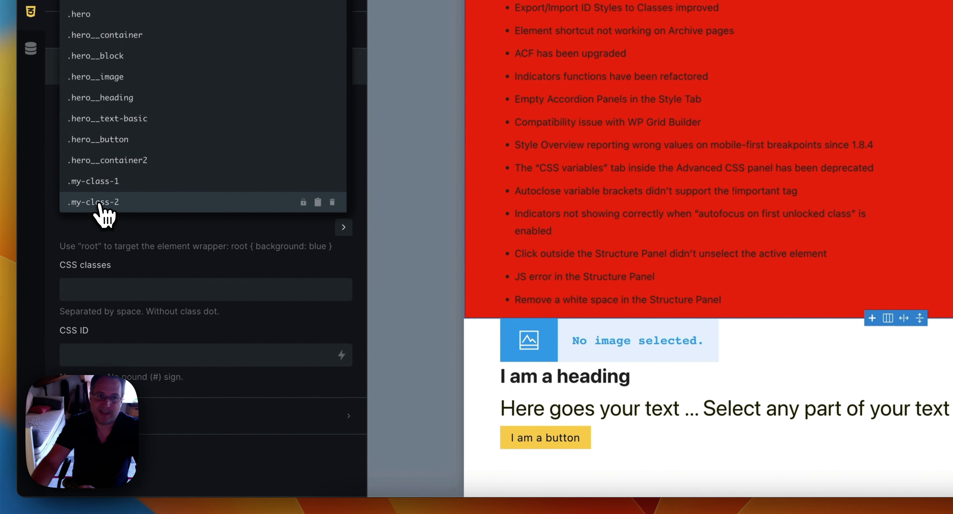
click(99, 203)
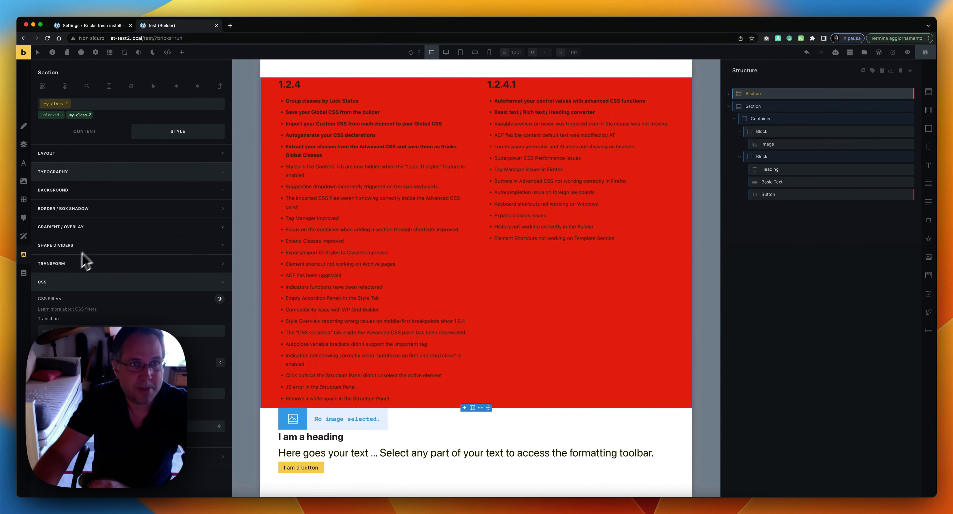
- Set the .my-class-2 background to orange in the Global CSS
click(169, 53)
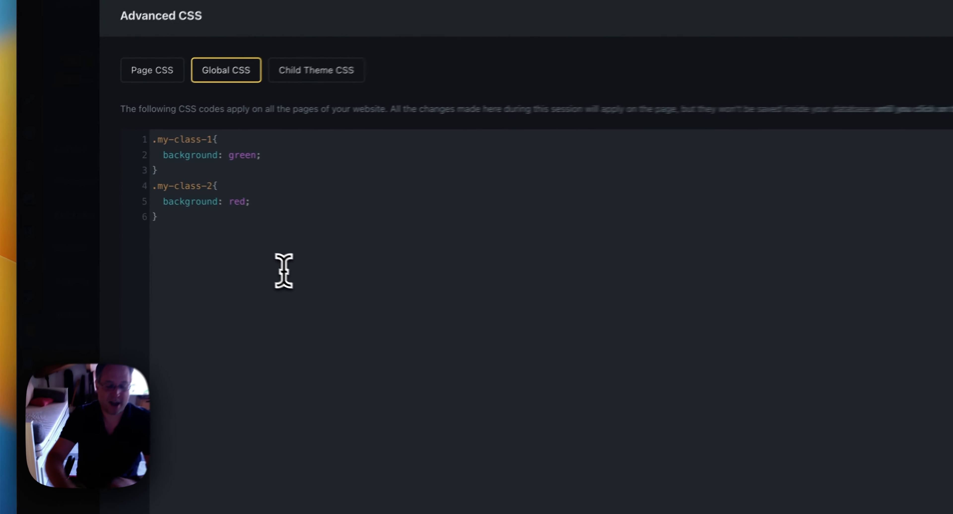
key(BackSpace)
key(BackSpace)
key(BackSpace)
text(ange)
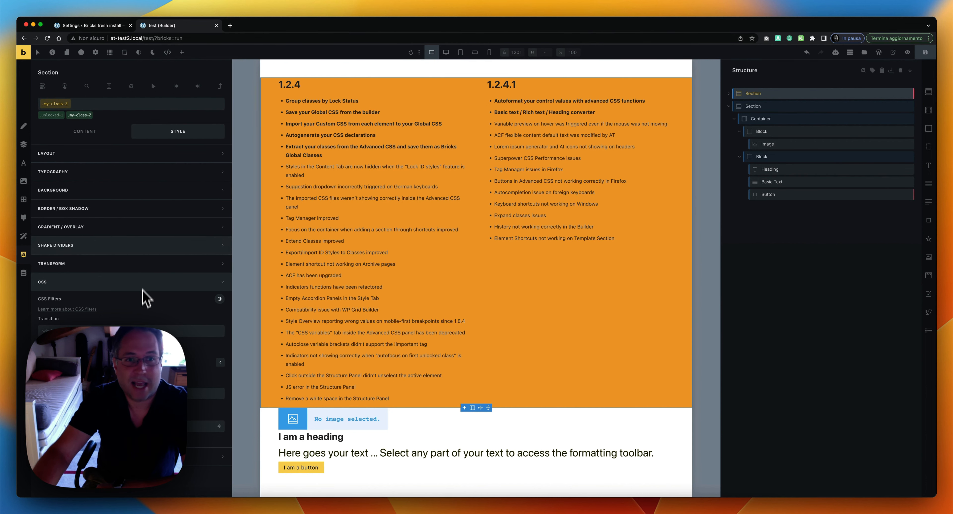
- Check the .my-class-2 rule in the Global CSS and remove the my-class-2 class from the Section
click(170, 54)
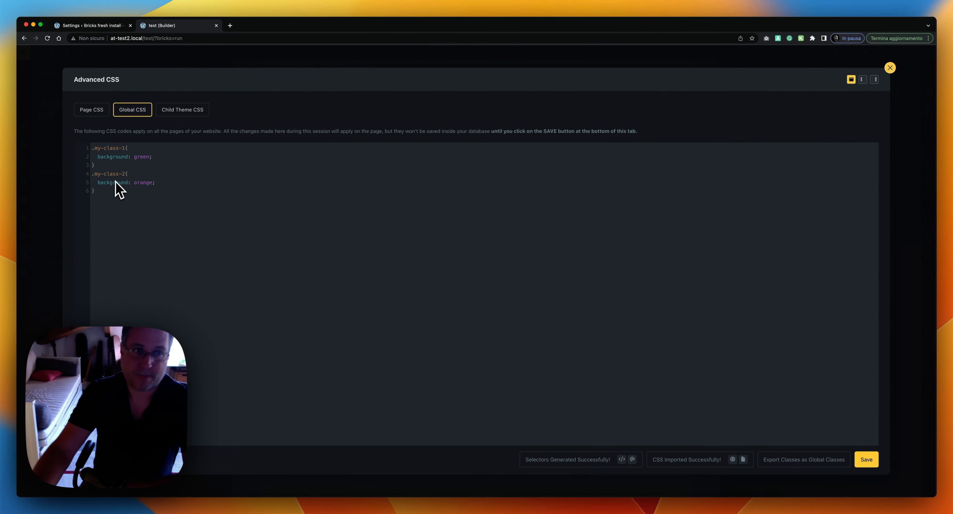
click(57, 189)
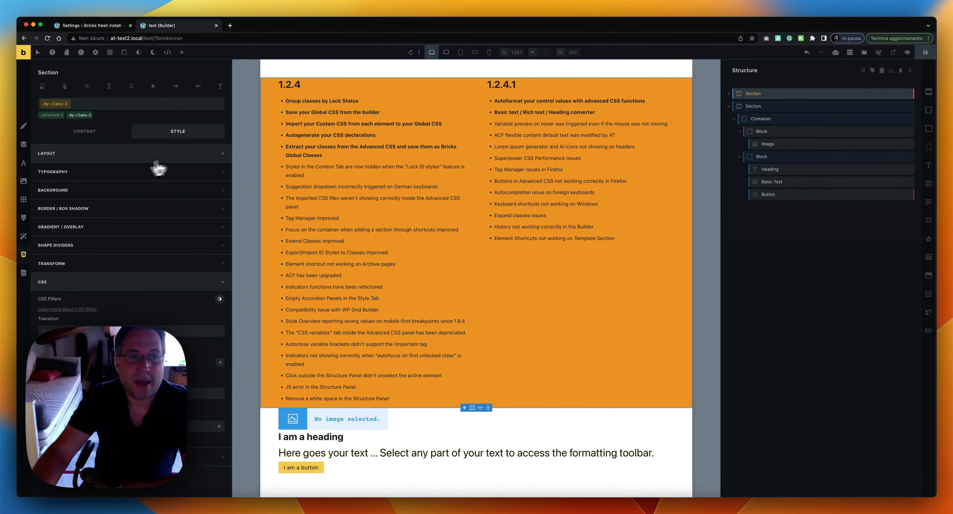
click(92, 111)
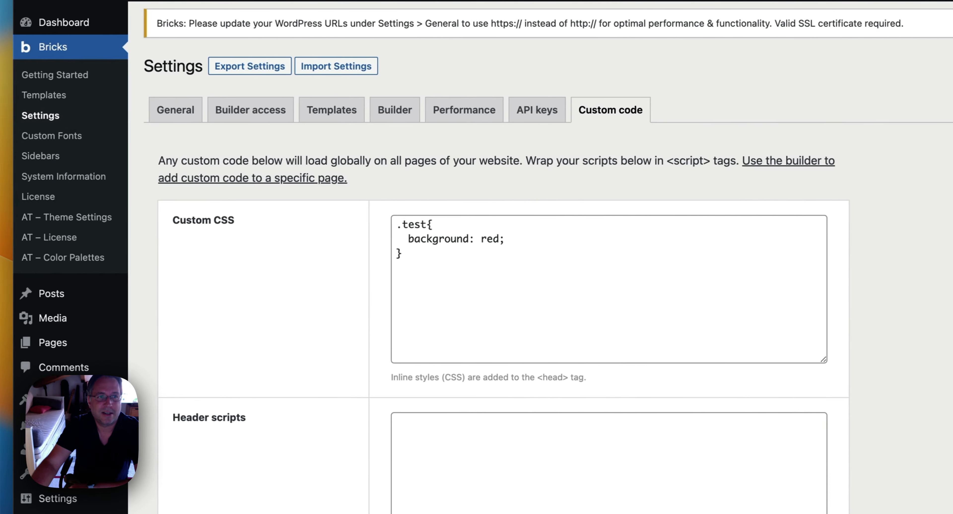
- Enable Lock Styles on element ID level in Advanced Themer's Classes & Styles builder tweaks and save the theme settings
mouse_move(305, 2)
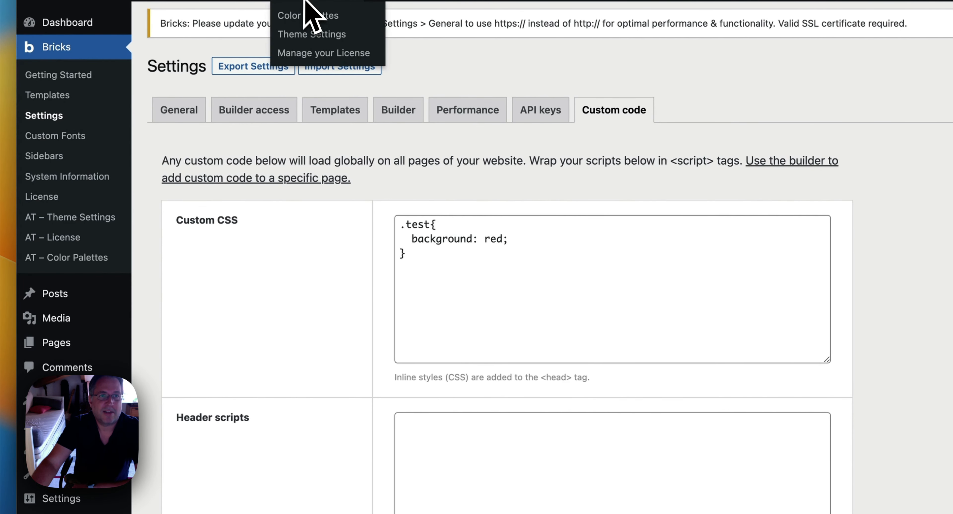
click(306, 35)
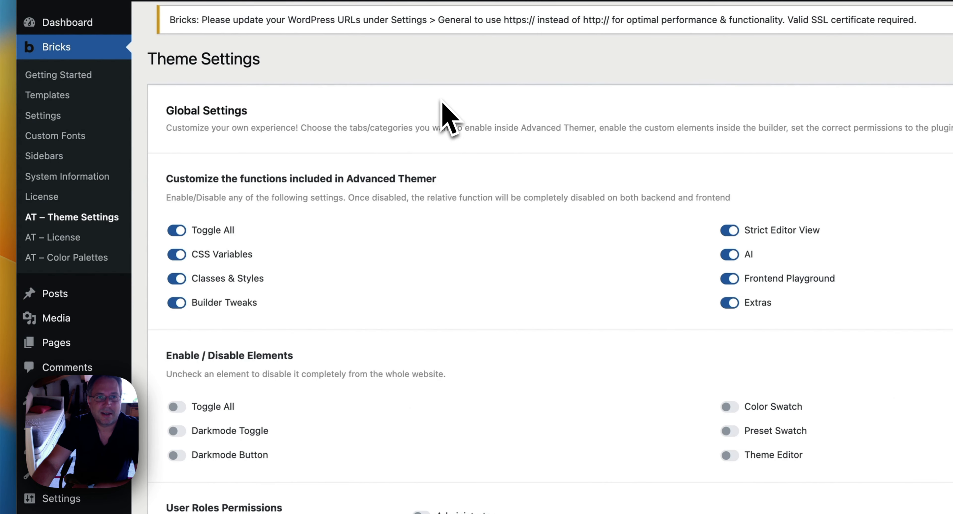
click(448, 109)
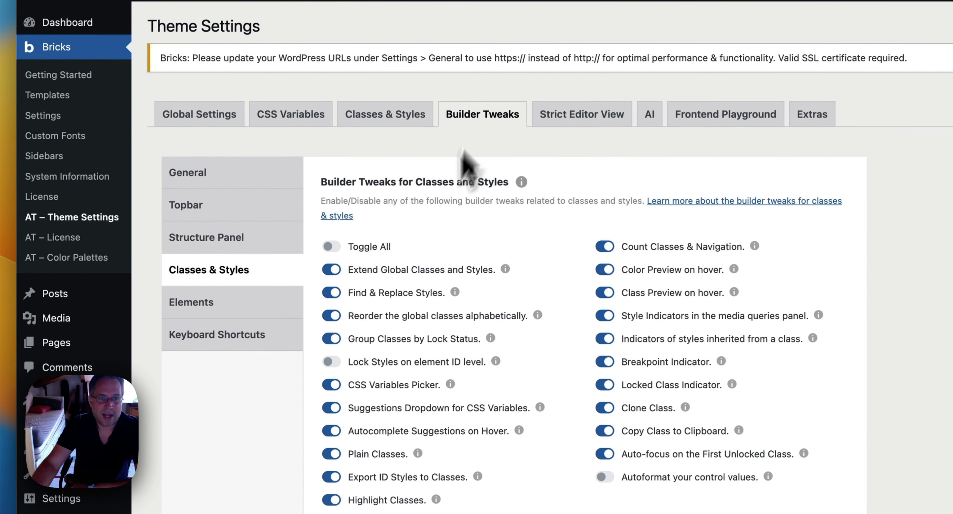
click(332, 362)
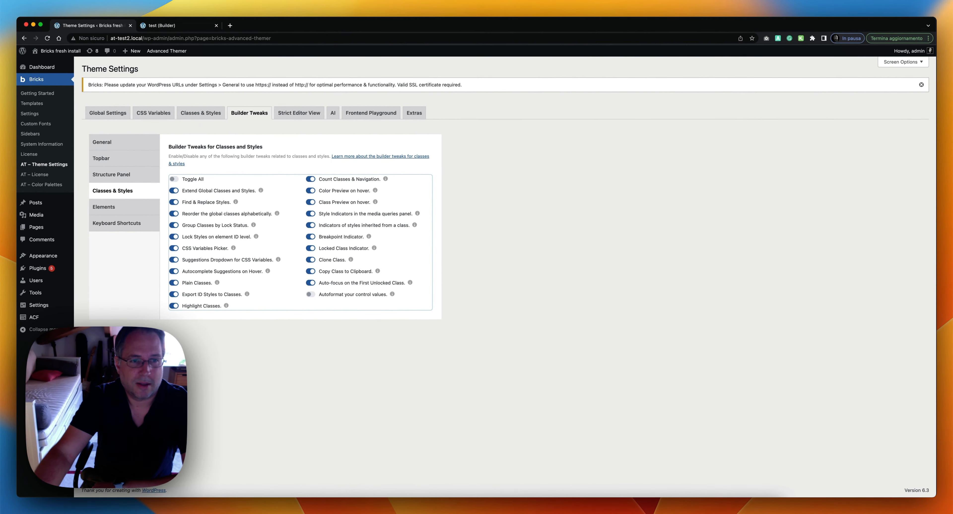
key(super+s)
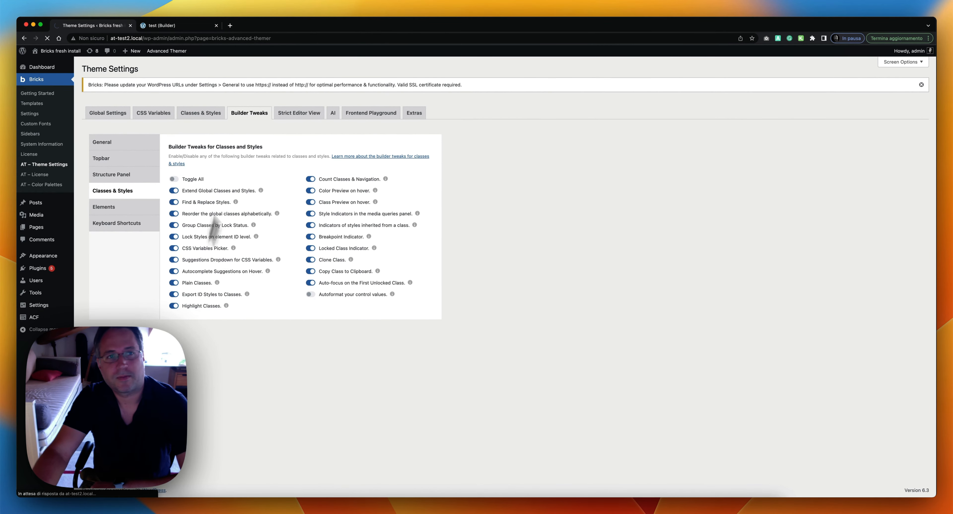
- Return to the test page's builder and reload it, discarding the unsaved changes
click(166, 26)
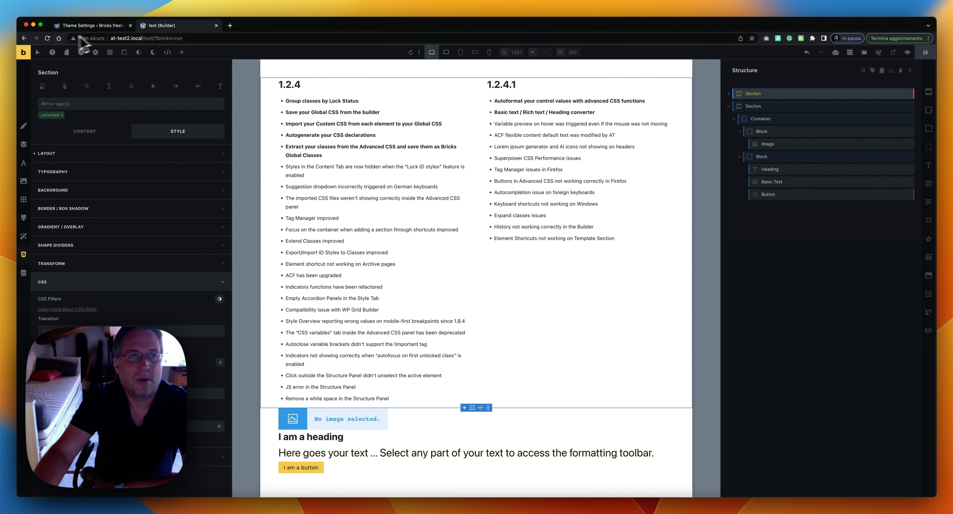
click(47, 38)
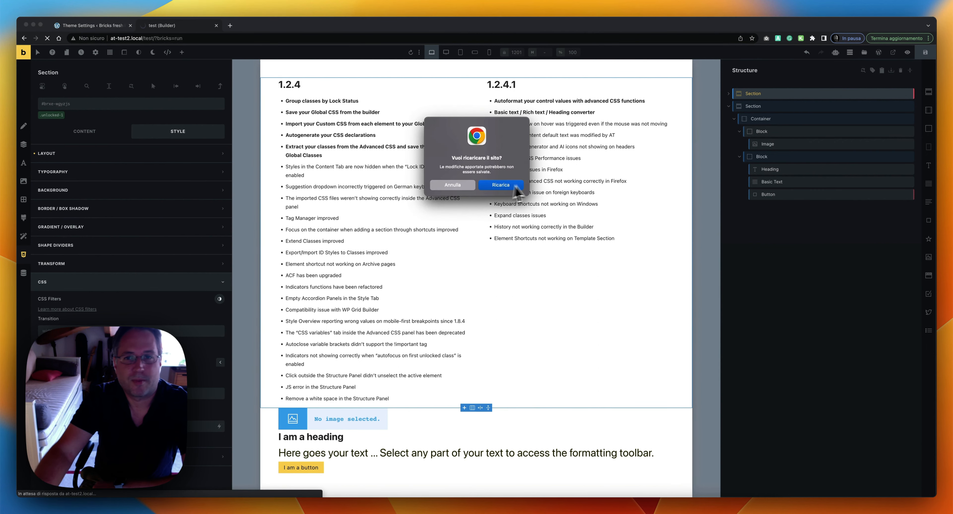
click(503, 186)
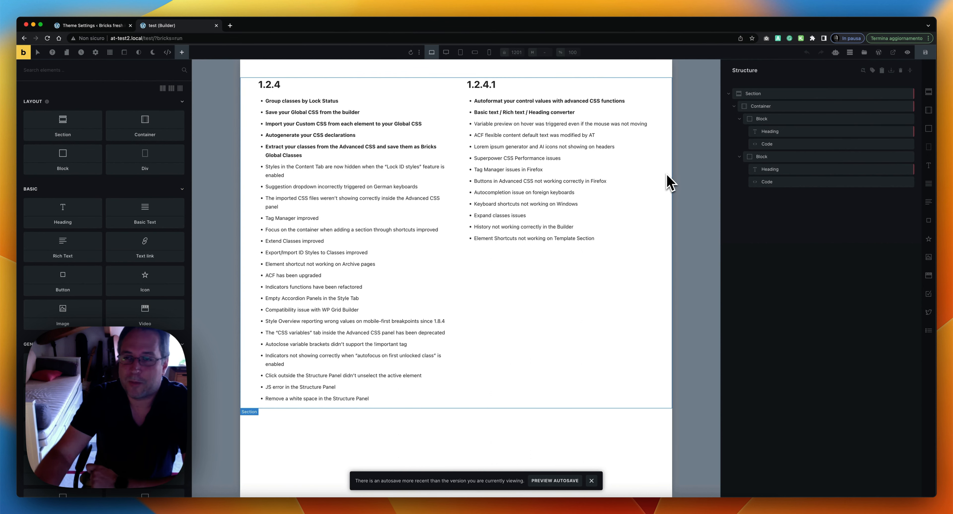
- Unlock ID-level styling on the changelog Section, select its Container, and reselect the Section
click(763, 93)
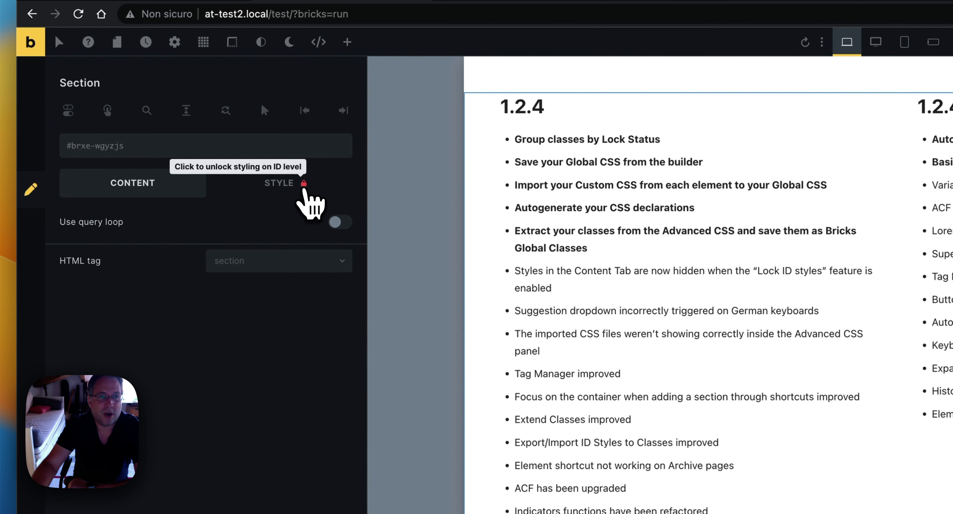
click(304, 188)
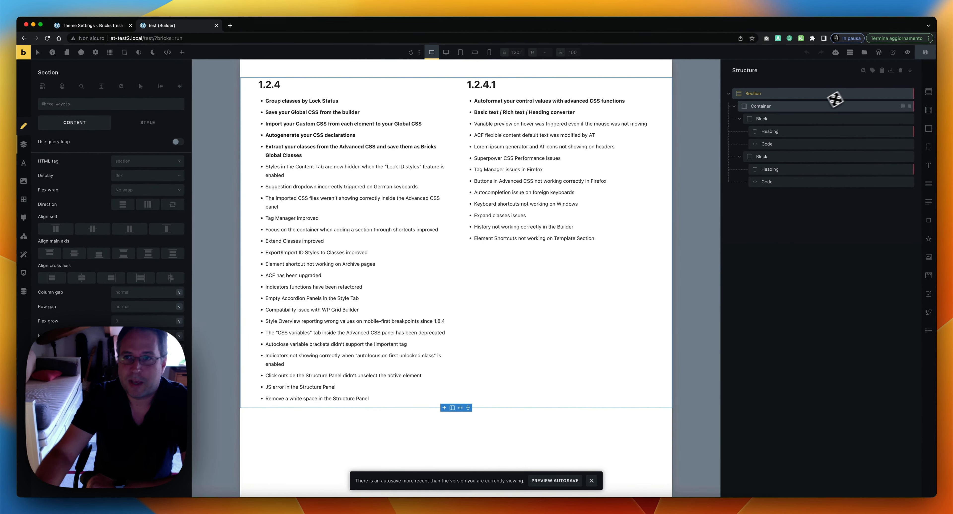
click(806, 105)
click(781, 92)
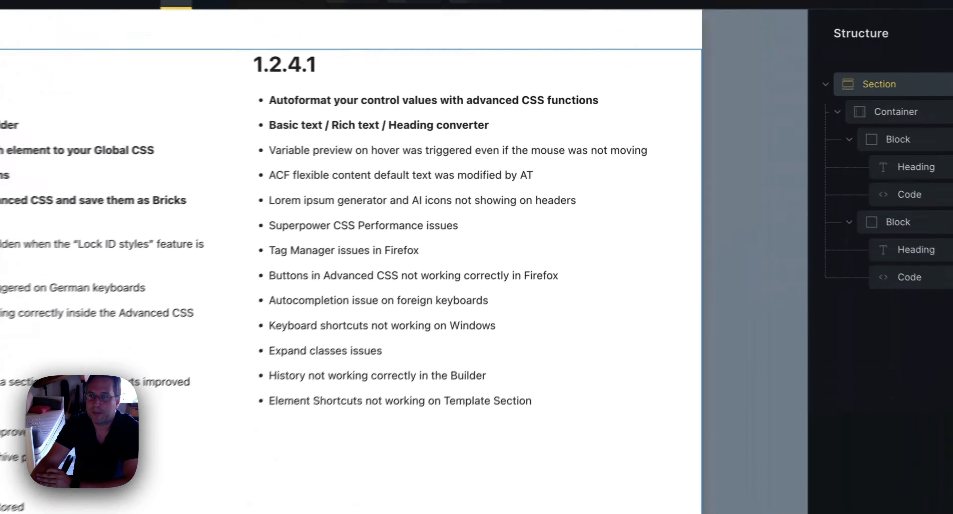
- Change the Section's HTML tag to div from the structure tree and set it back to section
click(821, 135)
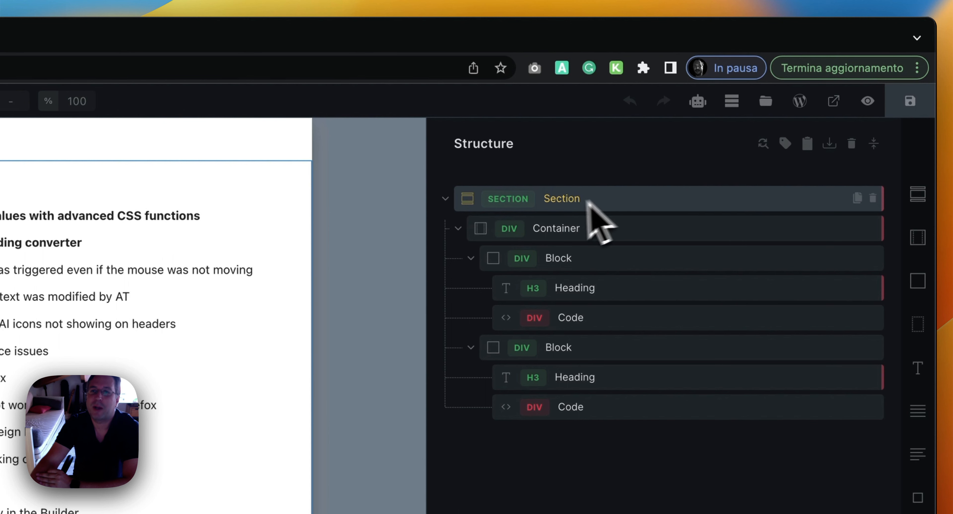
click(522, 206)
click(522, 204)
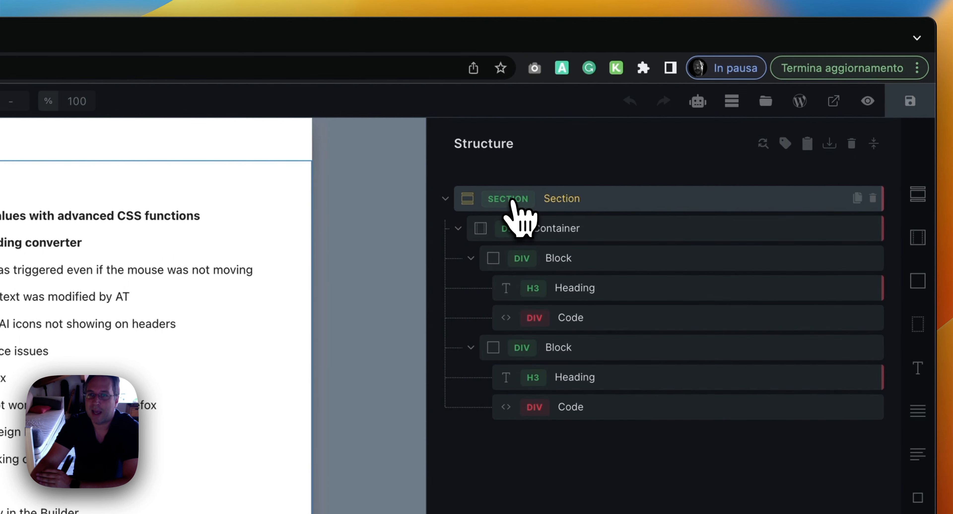
click(512, 201)
click(510, 224)
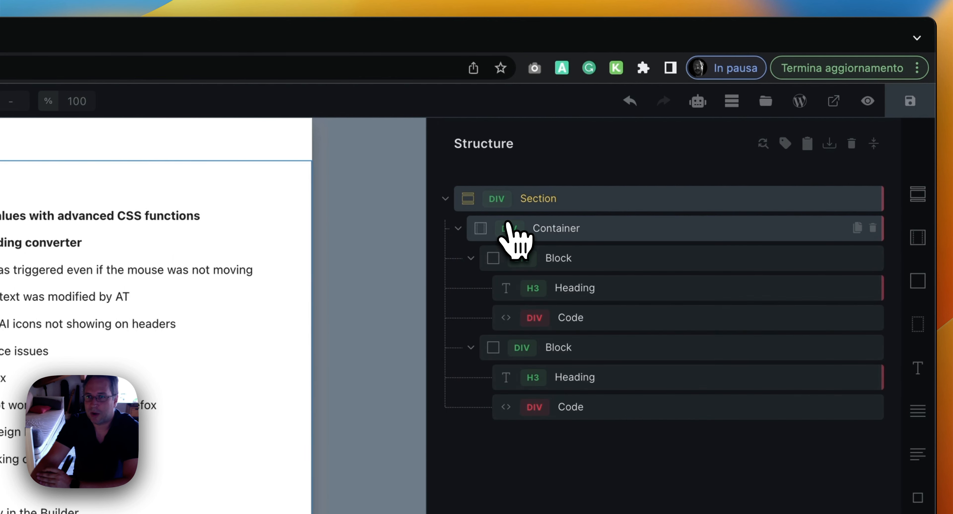
click(504, 207)
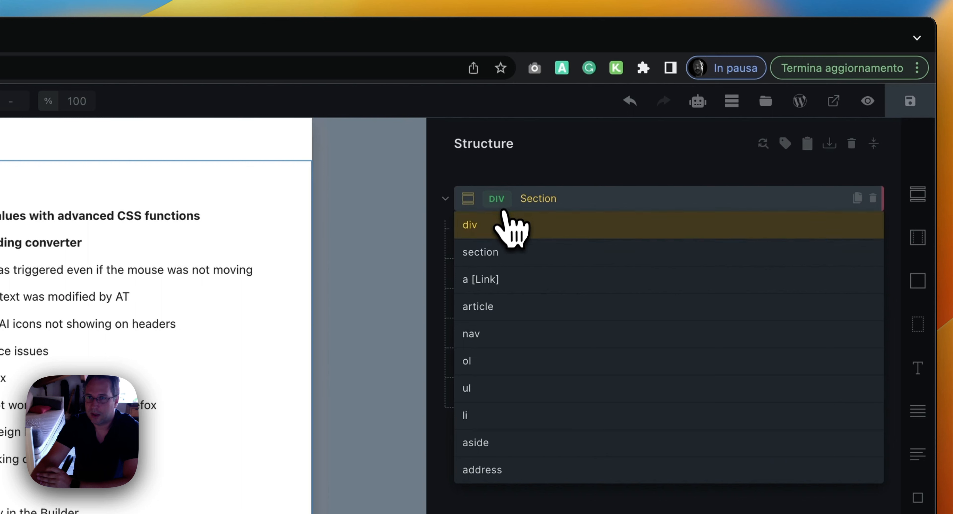
click(495, 258)
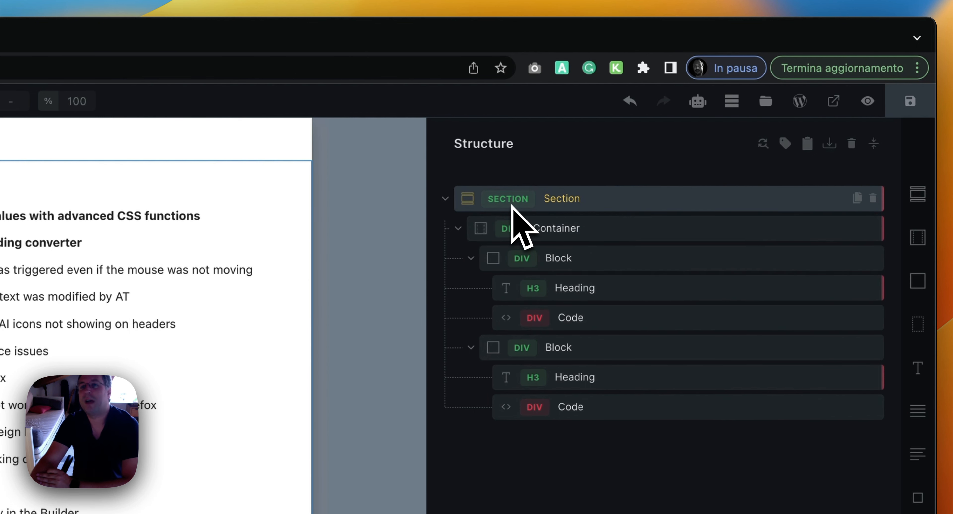
- Change the Container's HTML tag to section and set it back to div
click(509, 226)
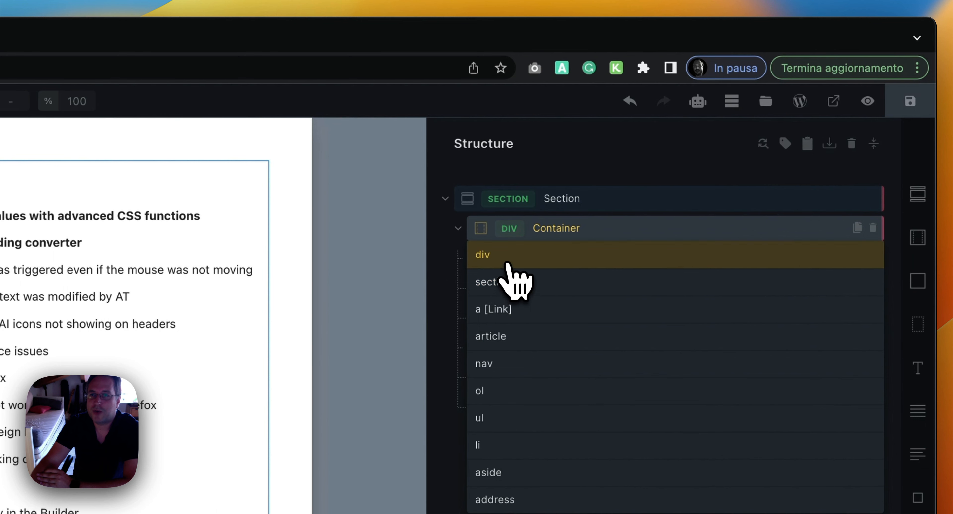
click(510, 281)
click(510, 228)
click(511, 254)
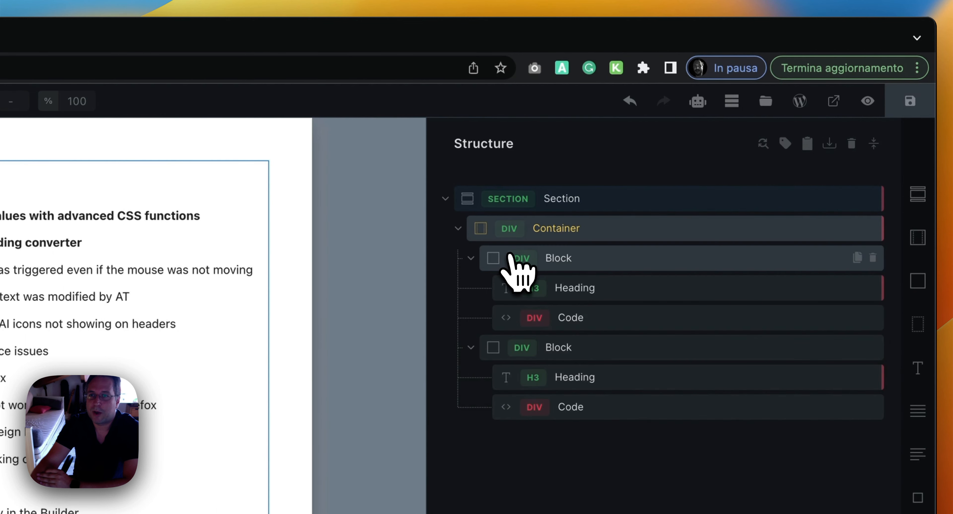
- Switch the Section's HTML tag to nav and finally set it to div
click(508, 200)
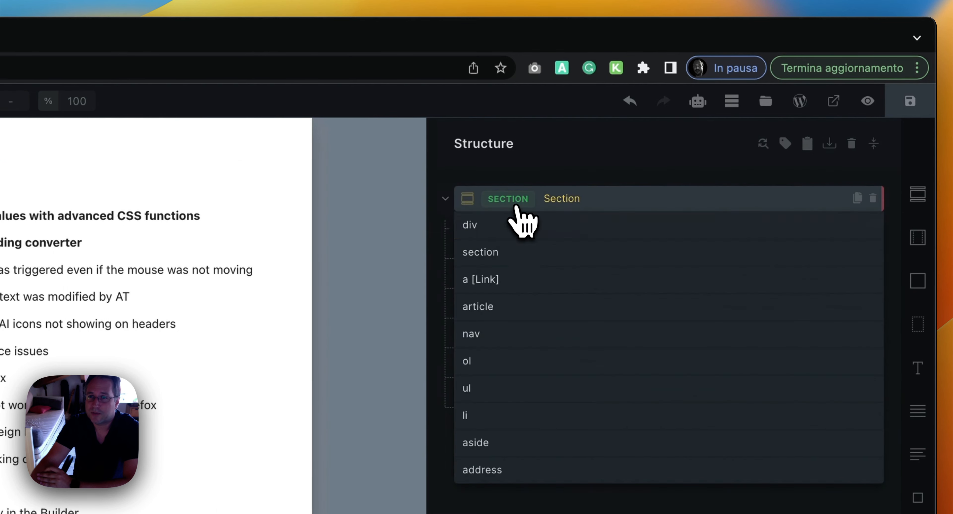
click(498, 333)
click(499, 202)
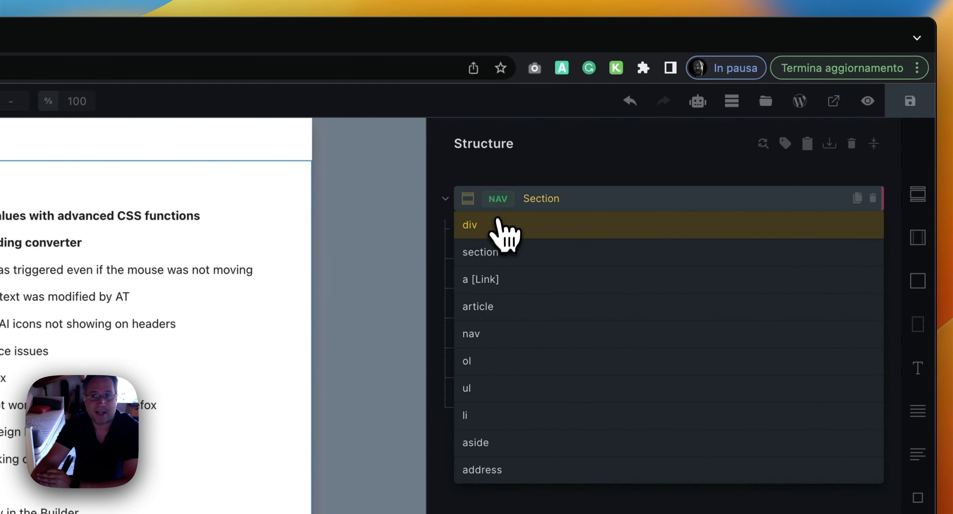
click(497, 224)
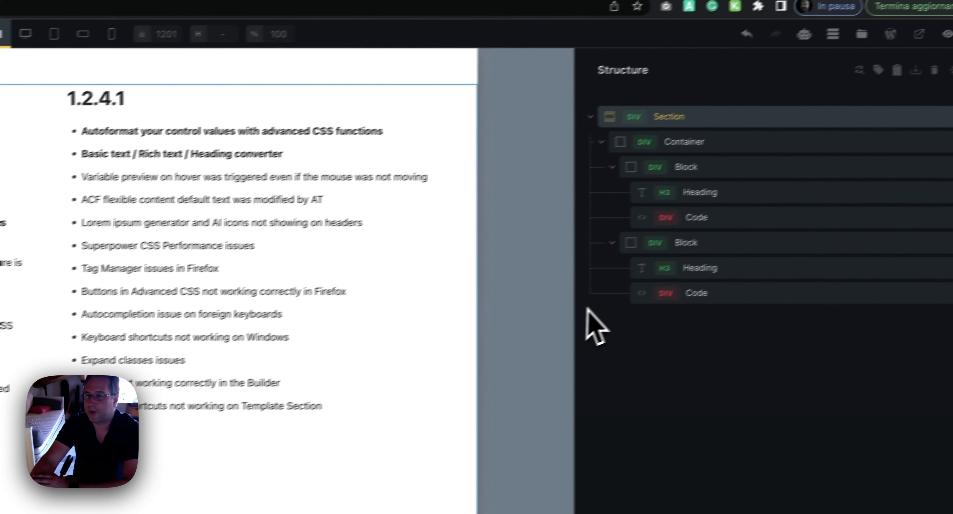
- Collapse the changelog Section in the structure tree and add a new Section below it
click(596, 116)
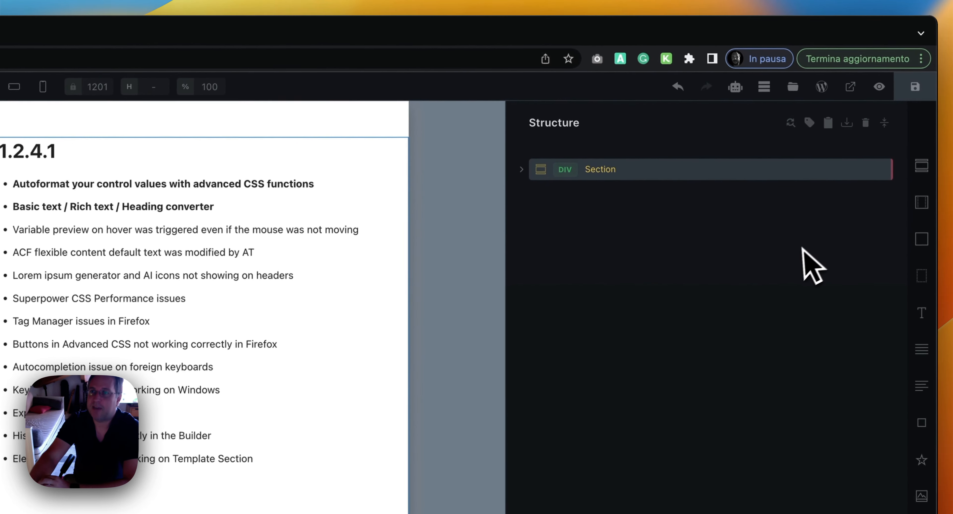
click(919, 168)
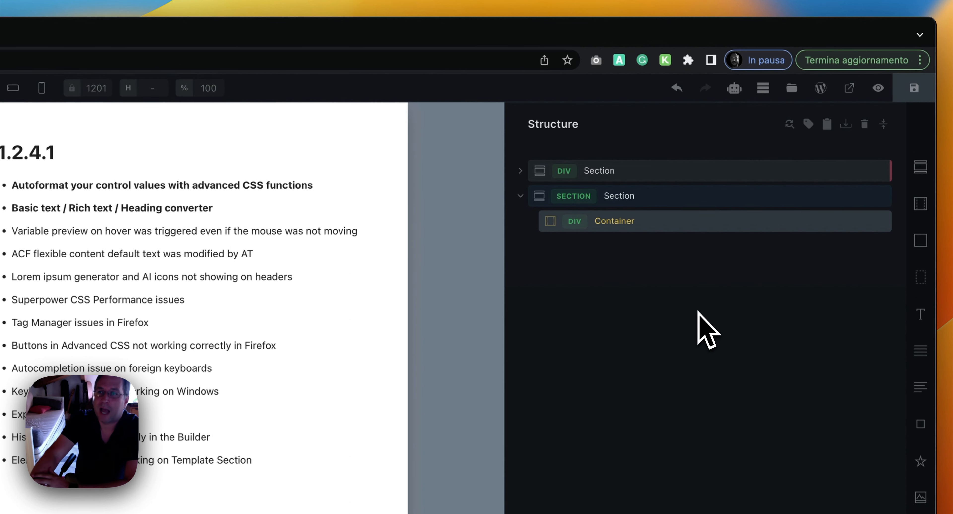
- Add several more empty Sections below the existing ones using the element shortcuts
mouse_move(878, 227)
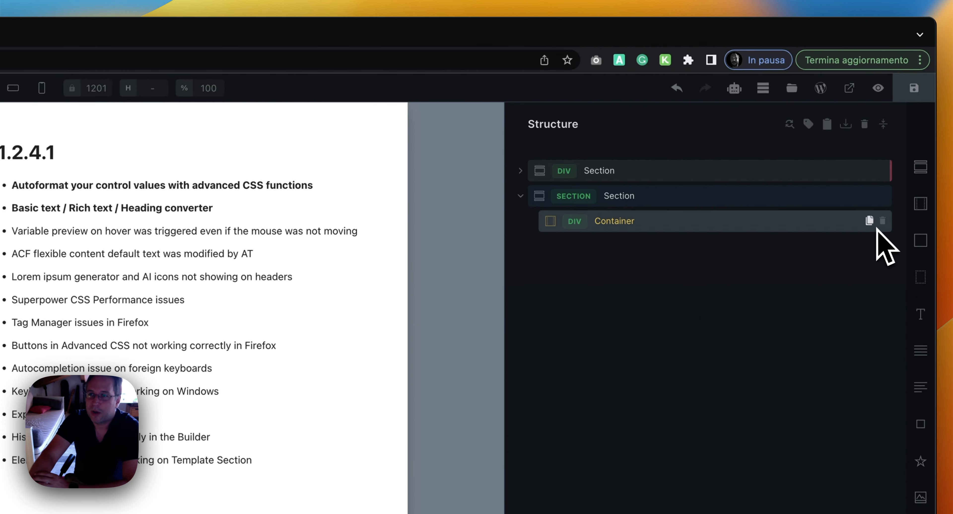
click(924, 174)
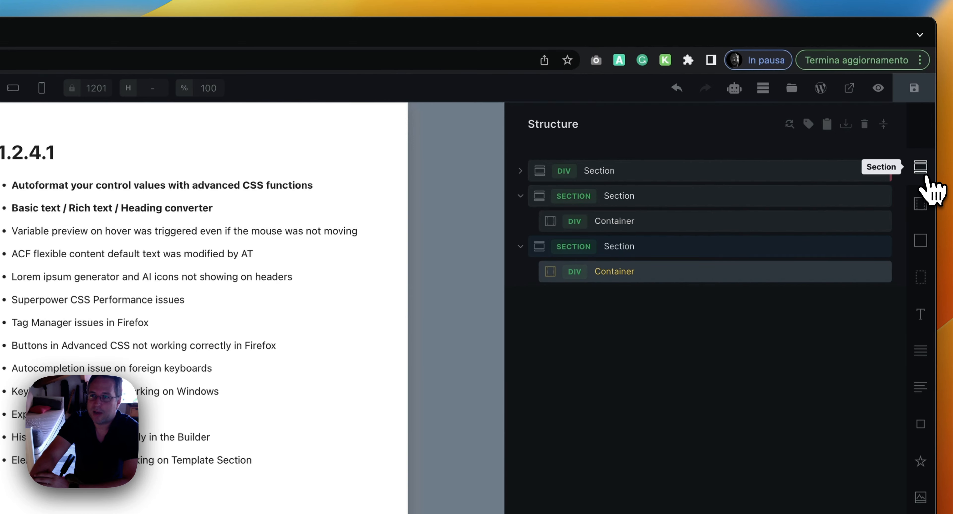
click(924, 176)
click(924, 176)
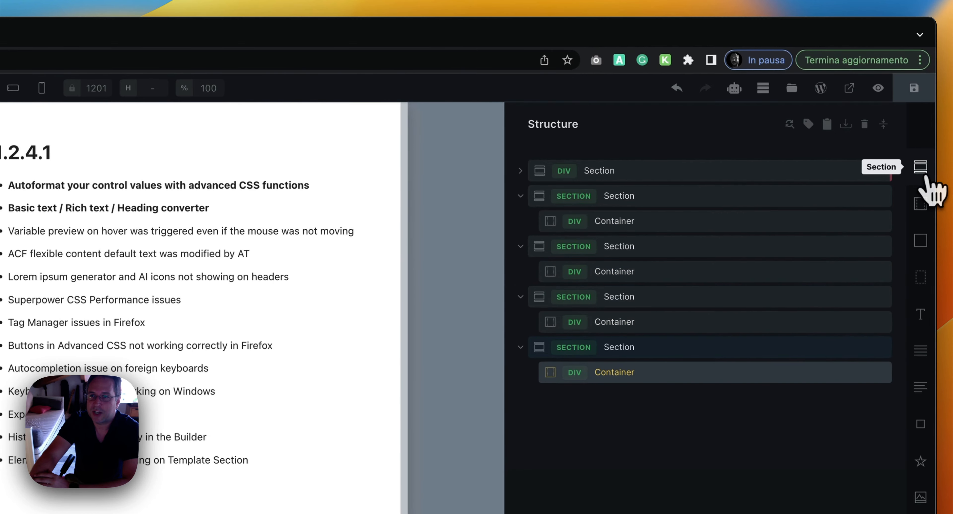
click(925, 175)
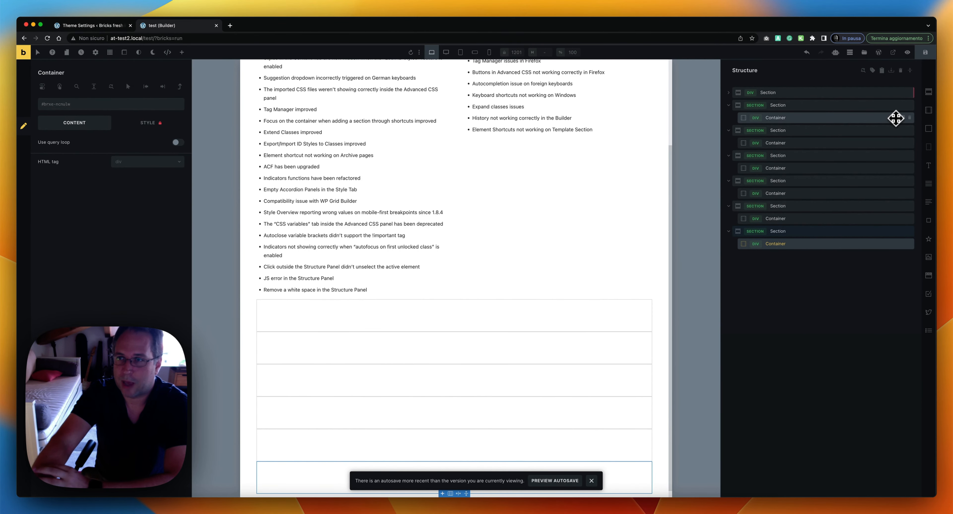
- Delete all the empty Sections below the changelog Section in the structure tree
click(909, 105)
click(909, 105)
click(909, 105)
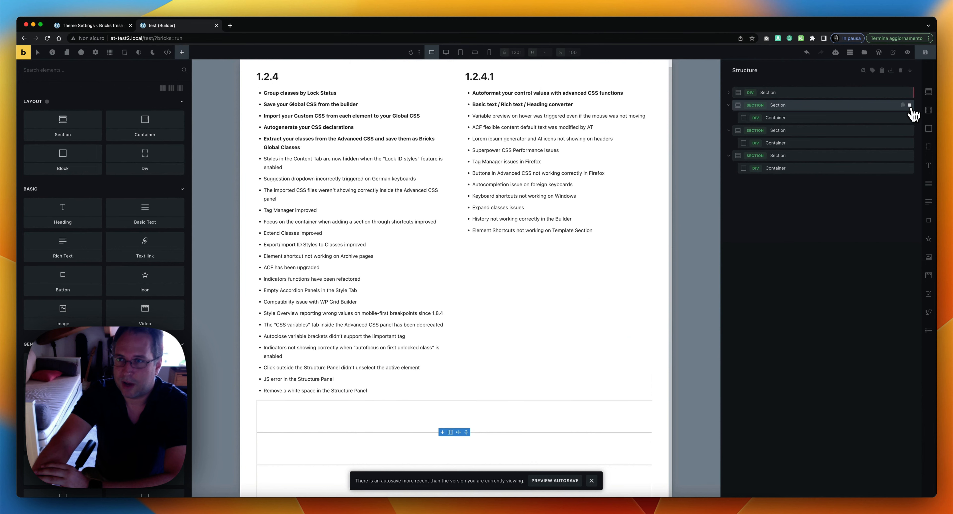
click(909, 105)
click(910, 105)
click(909, 105)
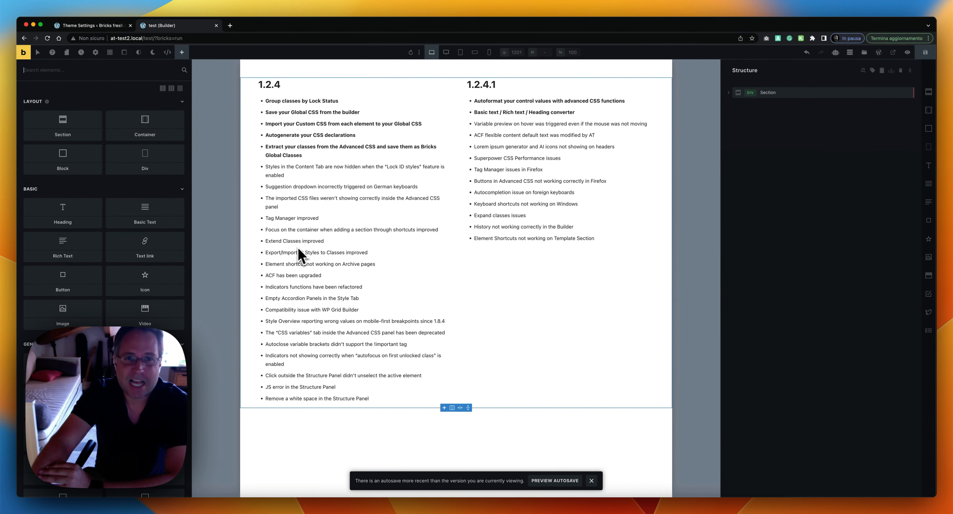
- Unlock the ID-level styles of the changelog Section and assign it the .unlocked-1 class
click(801, 96)
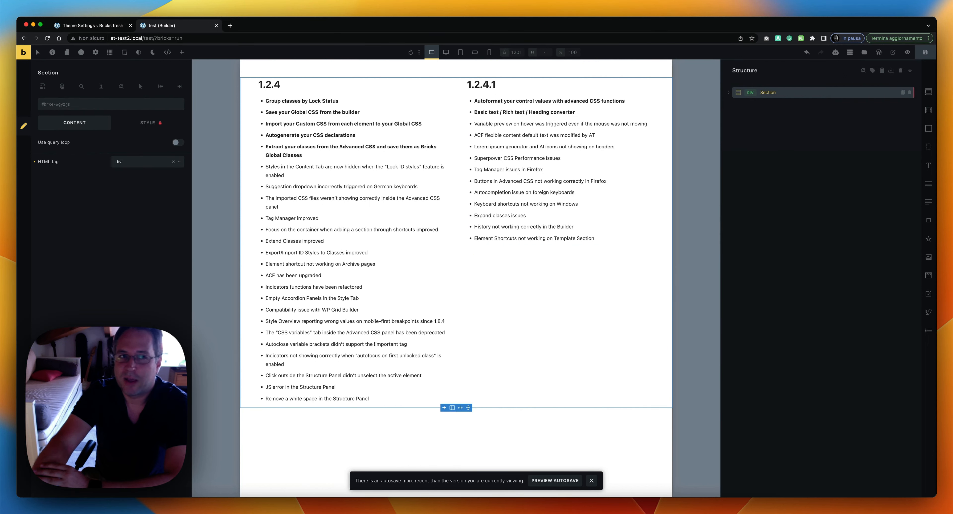
click(162, 124)
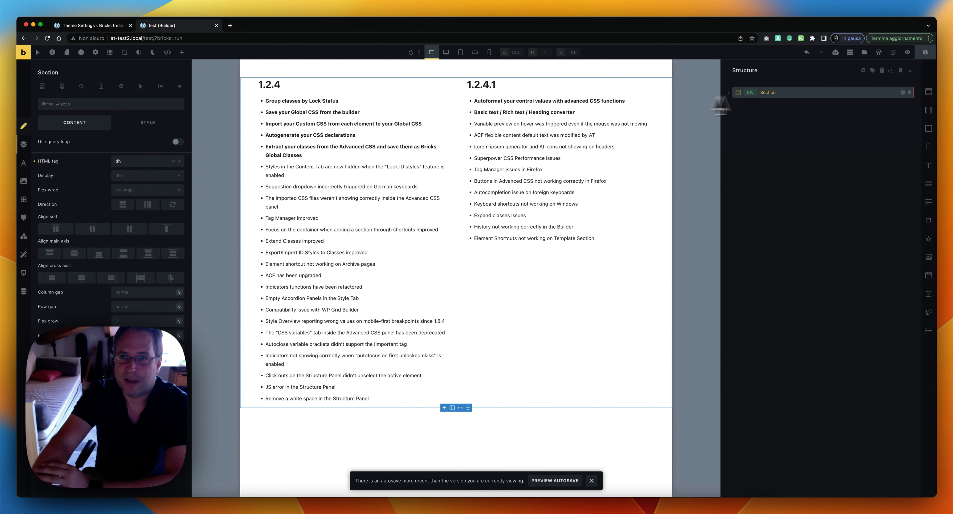
click(87, 103)
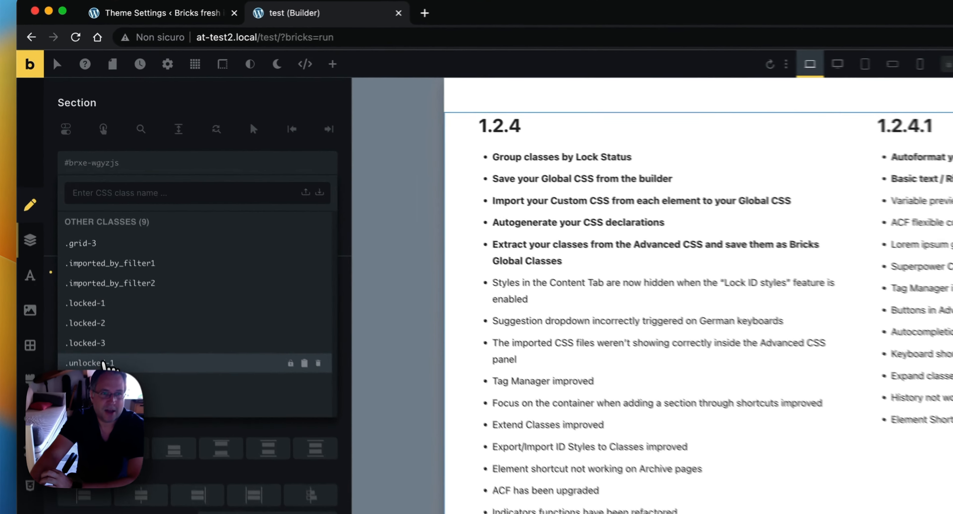
click(105, 365)
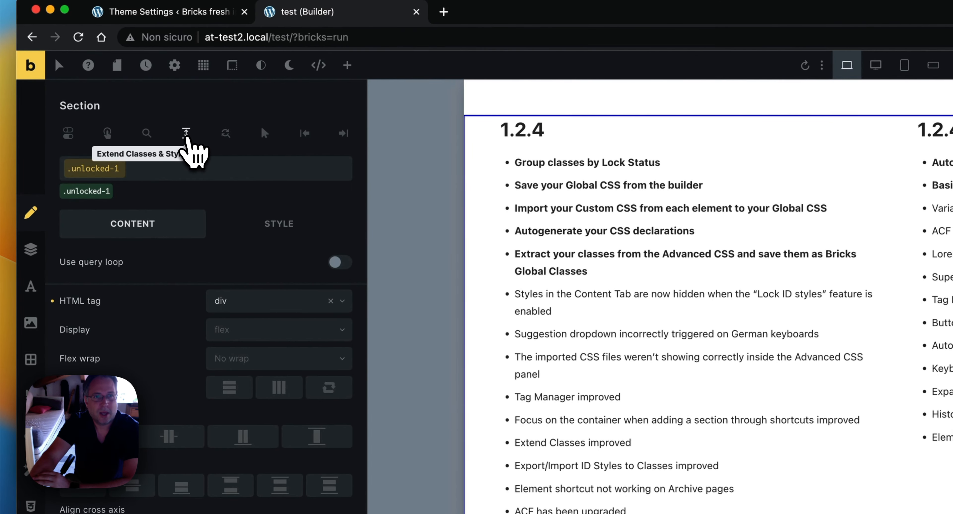
- View the Extend Classes & Styles options for the Section and close them without extending anything
click(187, 138)
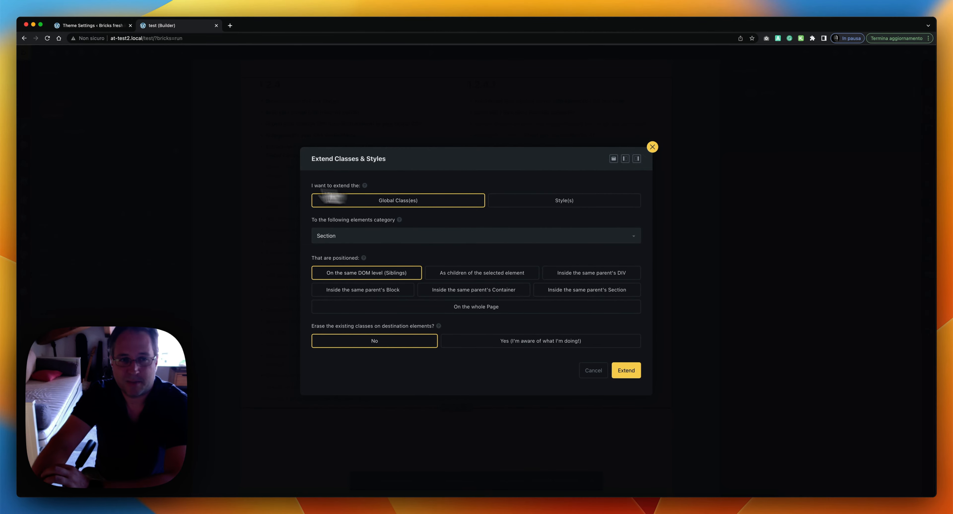
click(174, 179)
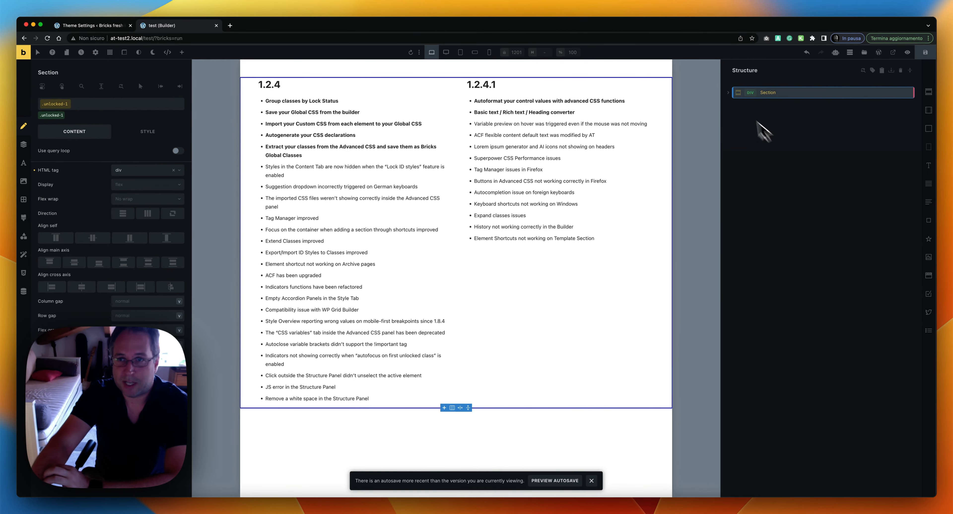
- Expand the Section in the structure tree and open its CSS classes field in the CSS style settings
click(728, 92)
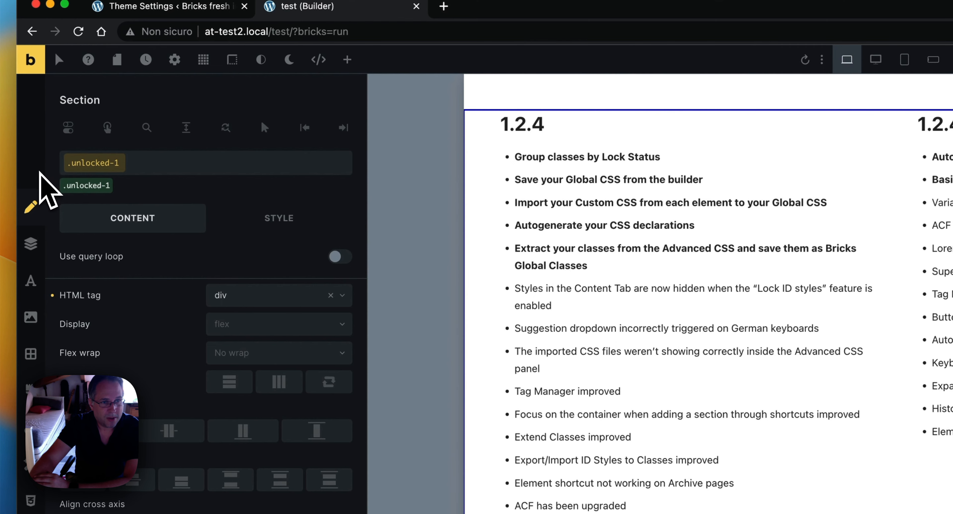
click(31, 501)
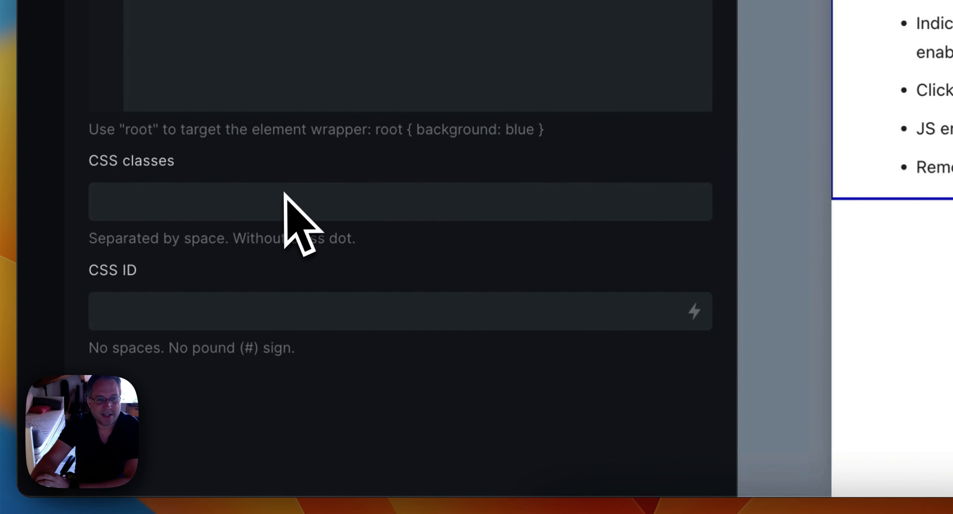
click(309, 193)
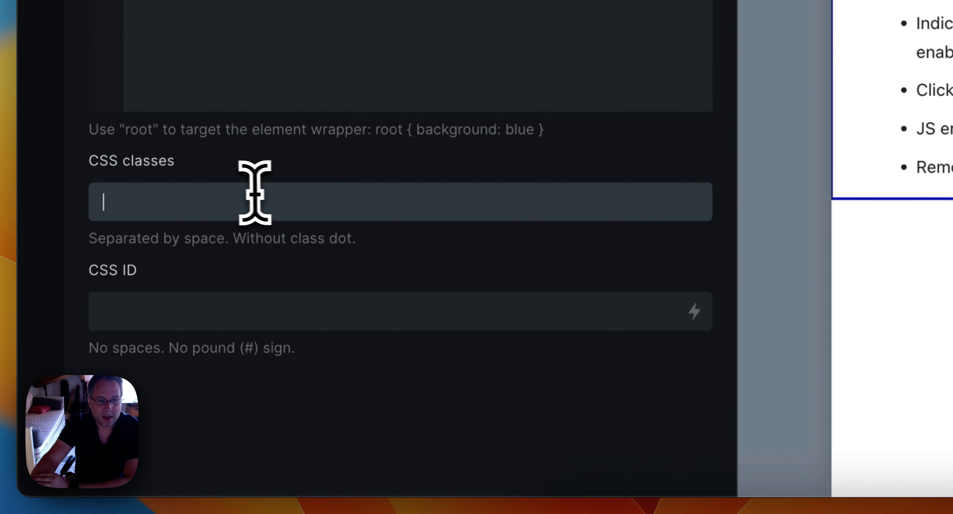
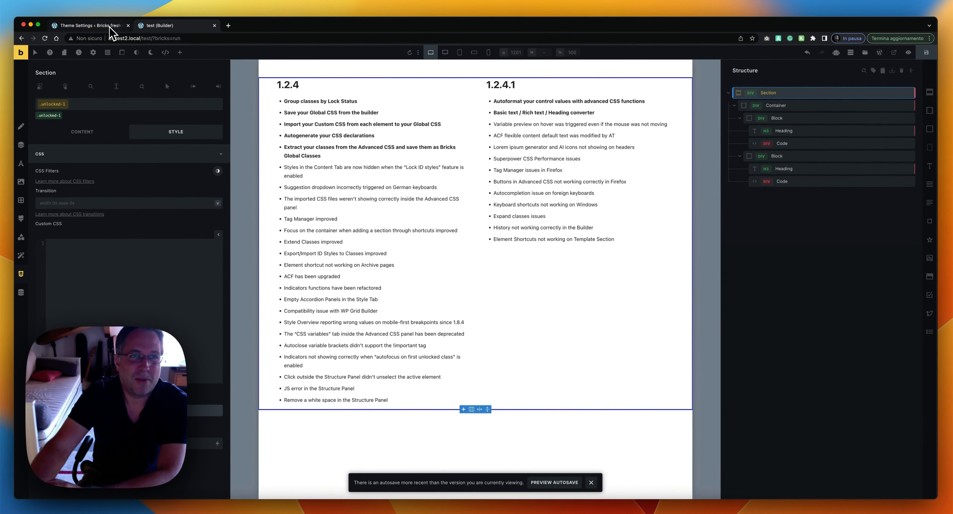
- Switch to the Theme Settings page, enable "Autoformat your control values" for Classes & Styles, and save the settings
click(112, 27)
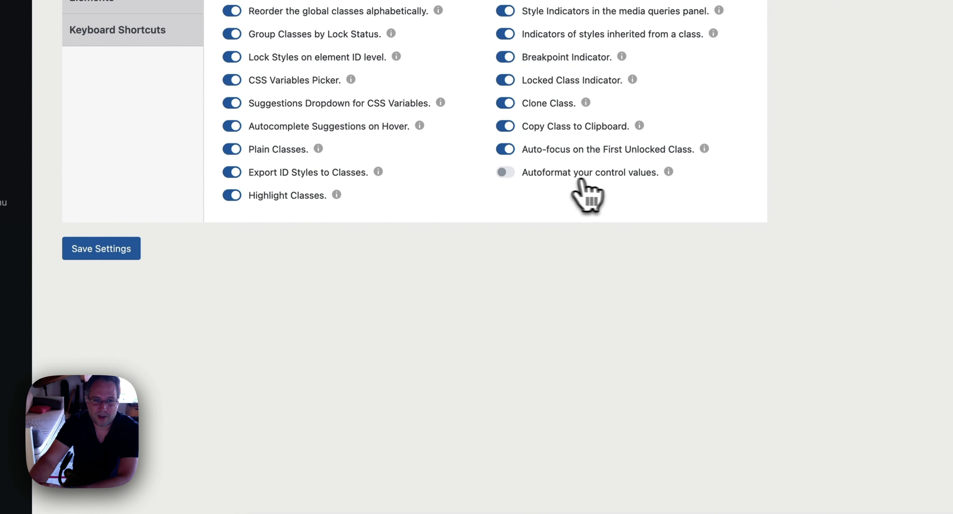
click(516, 177)
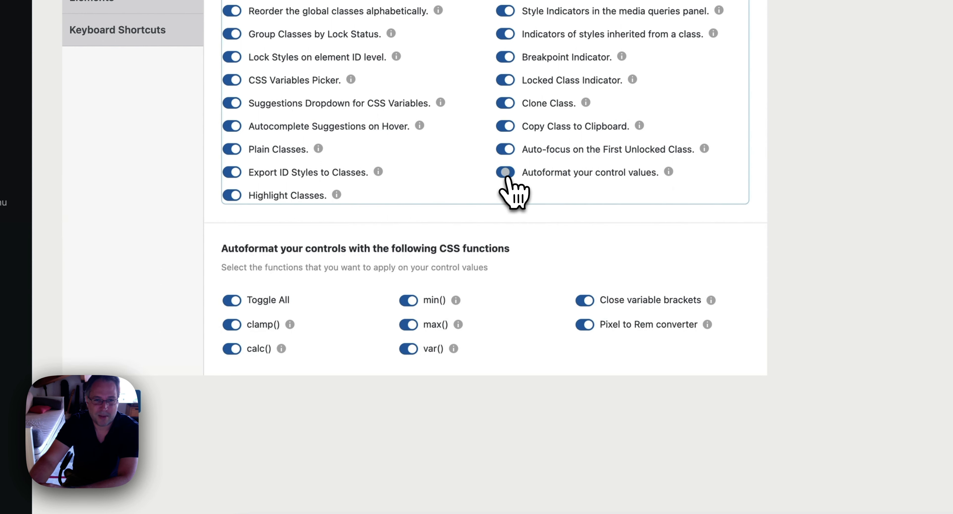
scroll(509, 264, down, 1)
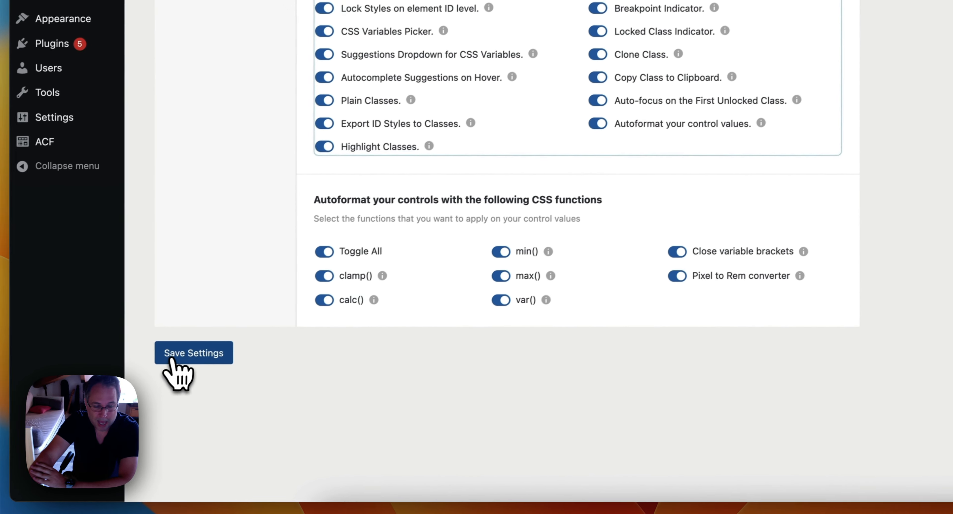
click(10, 492)
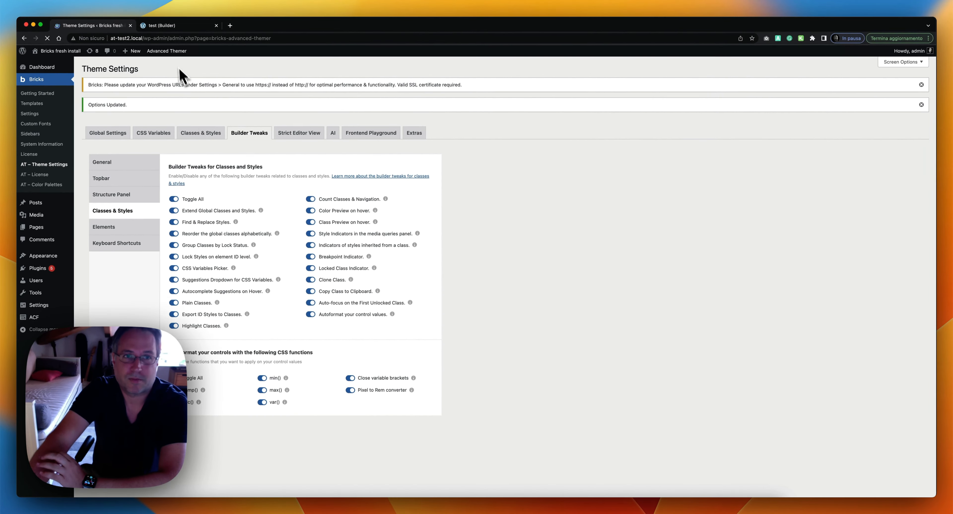
- Switch back to the builder page, save the page and reload it
click(169, 26)
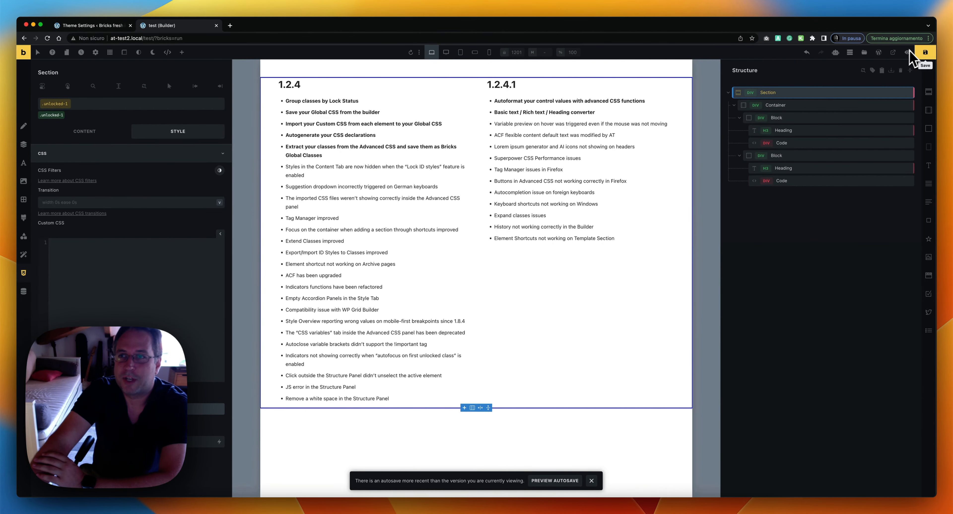
click(921, 52)
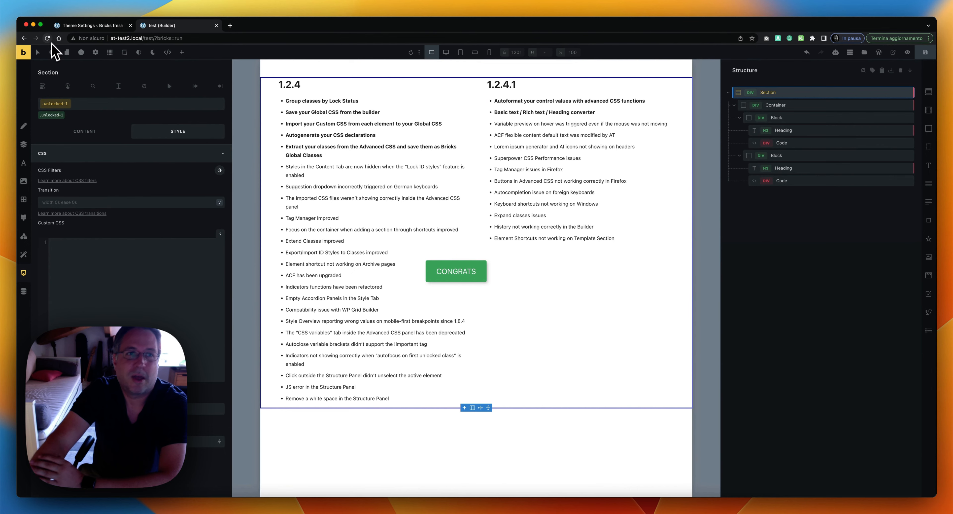
click(47, 39)
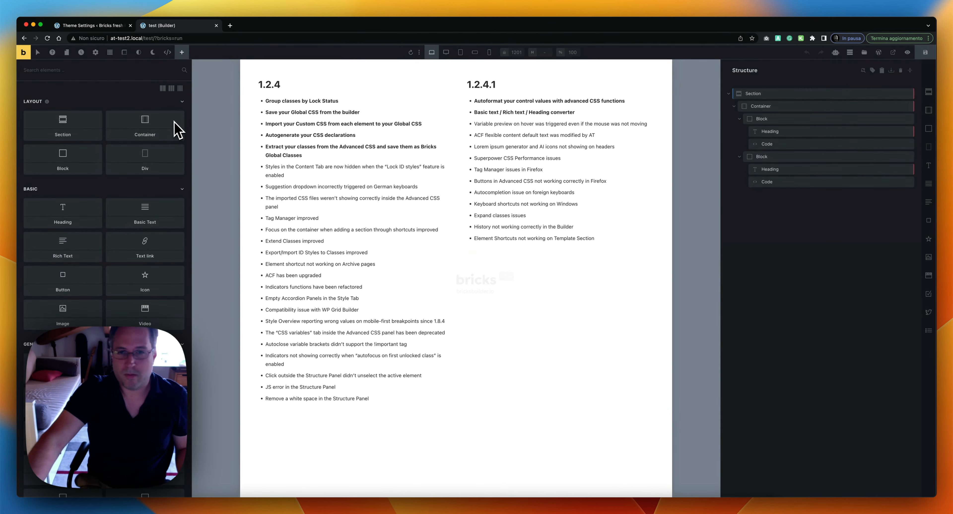
- Open the Width field in the Section's layout sizing styles
click(773, 94)
click(152, 134)
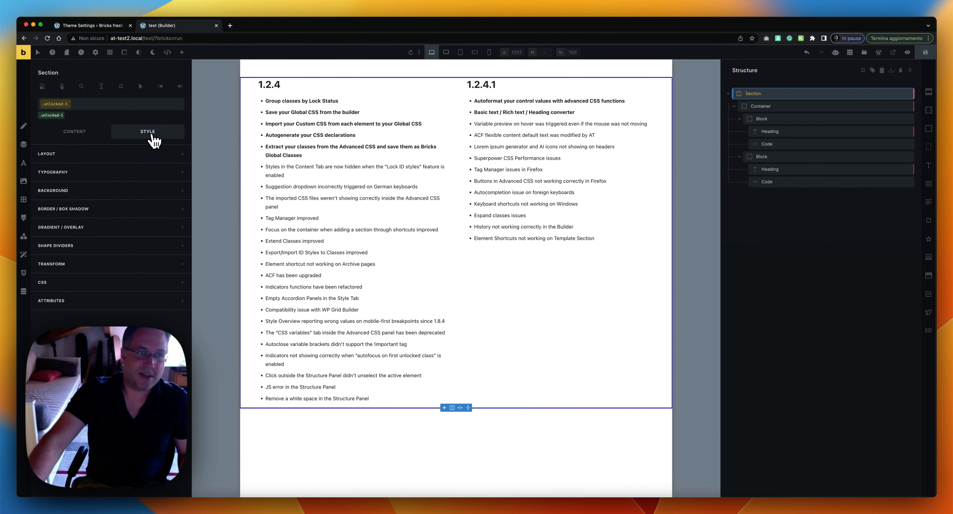
click(85, 154)
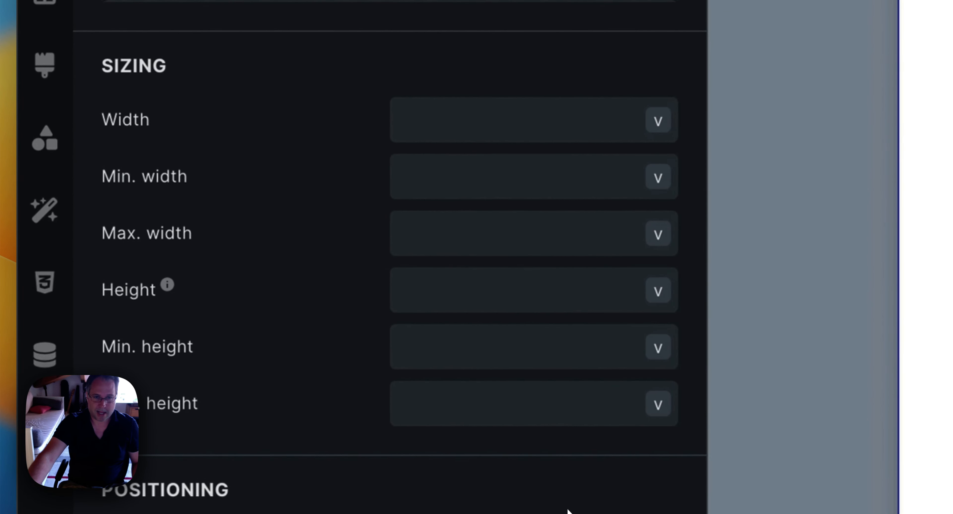
click(431, 121)
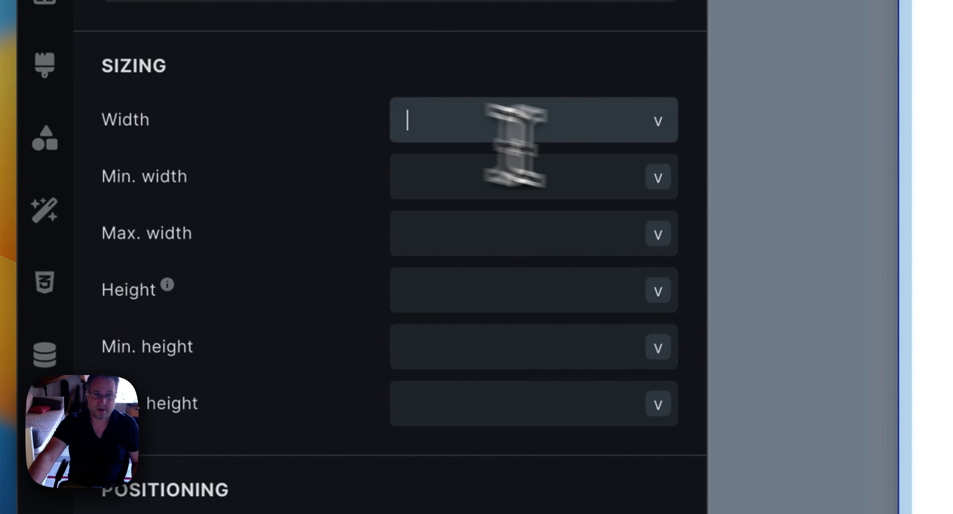
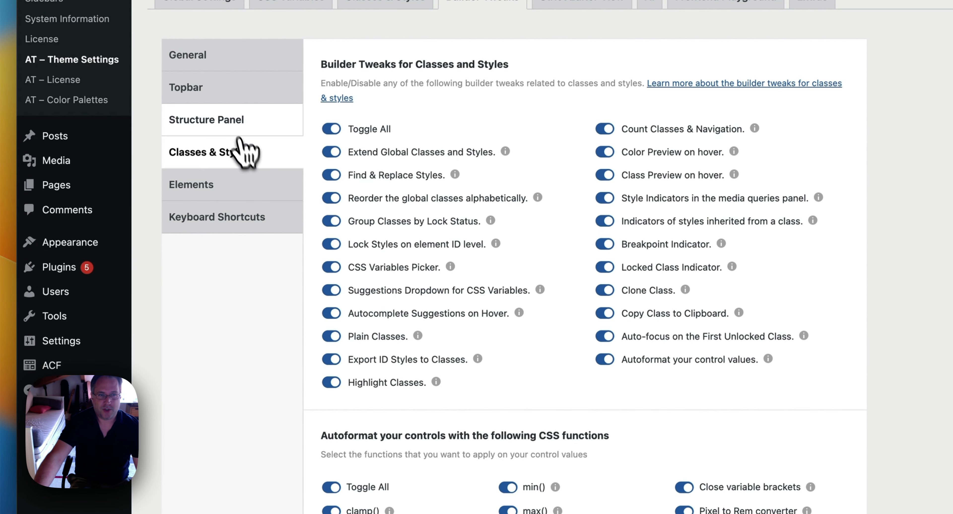
- Enable the Basic Text / Rich Text / Heading Converter for the structure panel's contextual menu and save the settings
click(231, 123)
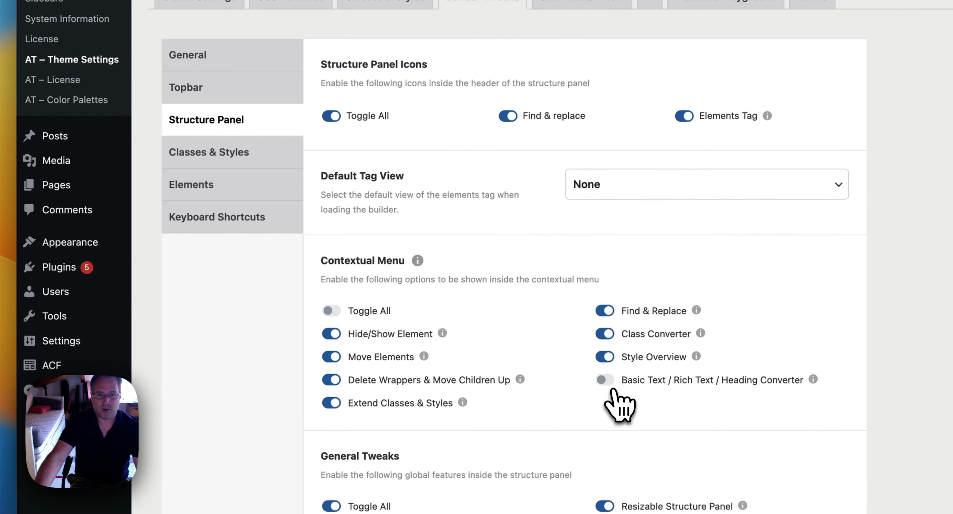
click(607, 382)
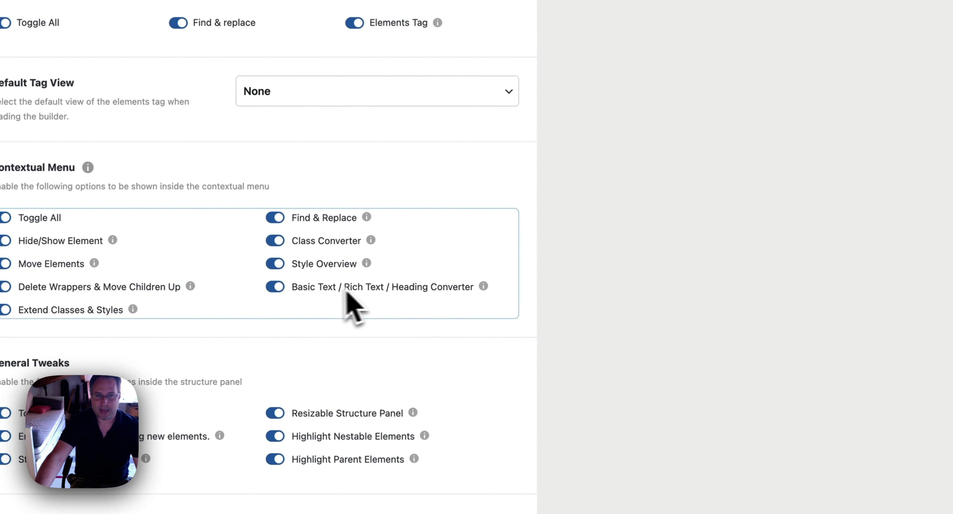
scroll(655, 248, down, 3)
scroll(622, 223, down, 3)
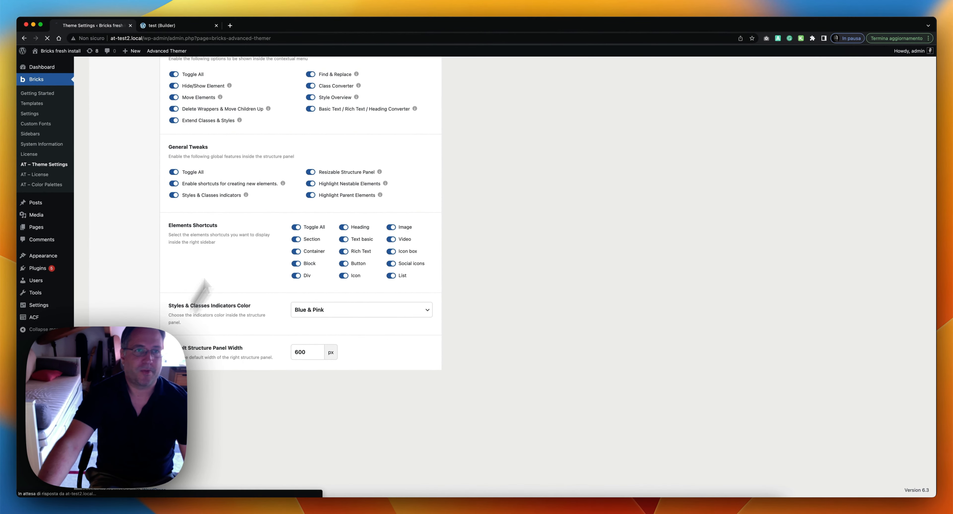
- Return to the builder page and reload it with the updated theme settings
click(176, 25)
click(47, 38)
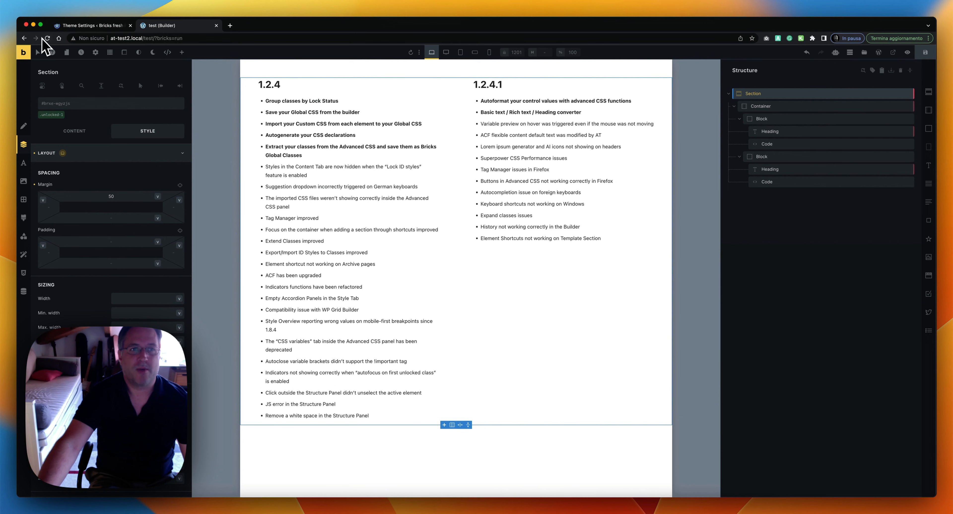
click(505, 185)
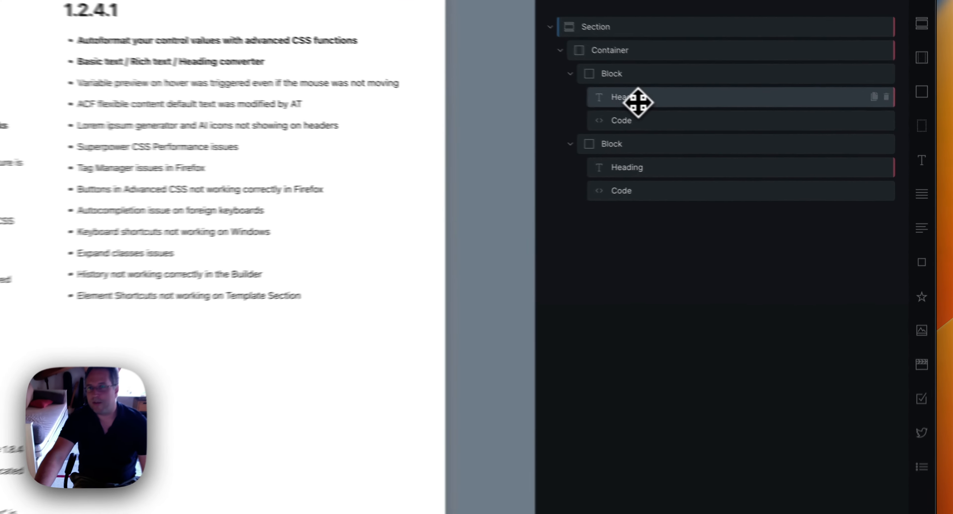
- Convert the Heading in the first Block to a Basic Text element
right_click(611, 96)
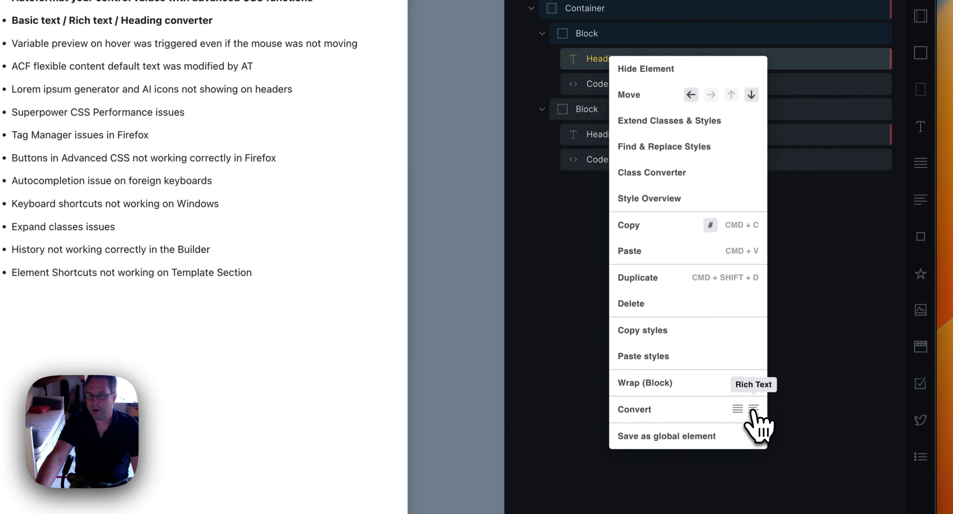
click(739, 409)
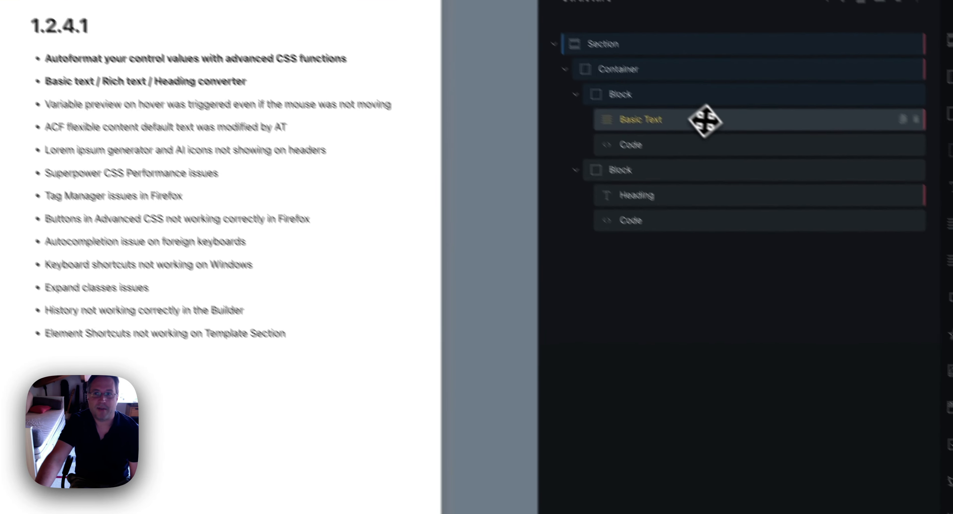
- Convert the Basic Text element in the first Block to Rich Text, and that Rich Text to a Heading
right_click(701, 121)
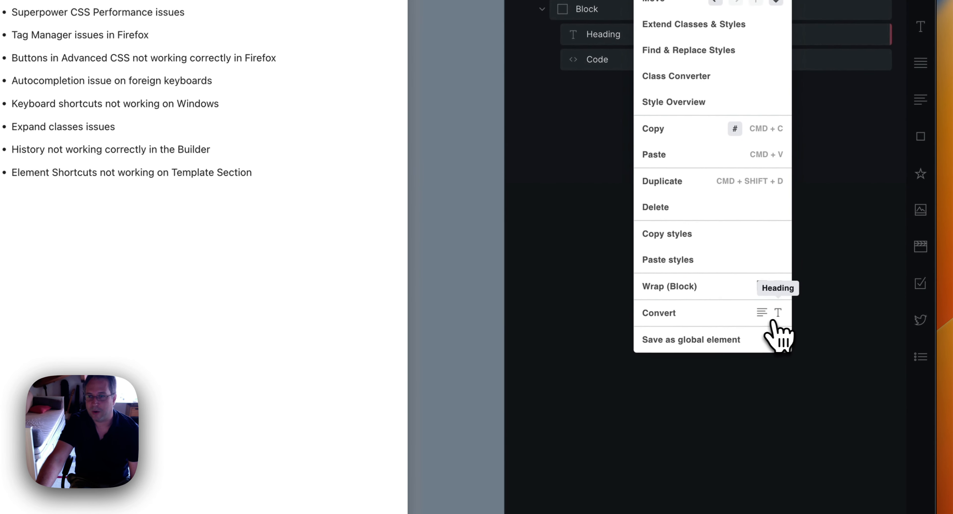
click(761, 313)
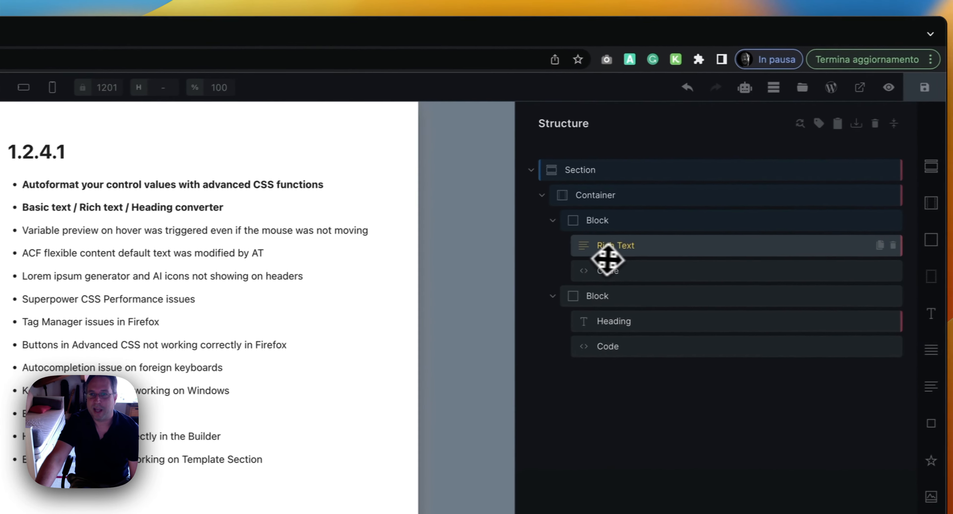
right_click(616, 246)
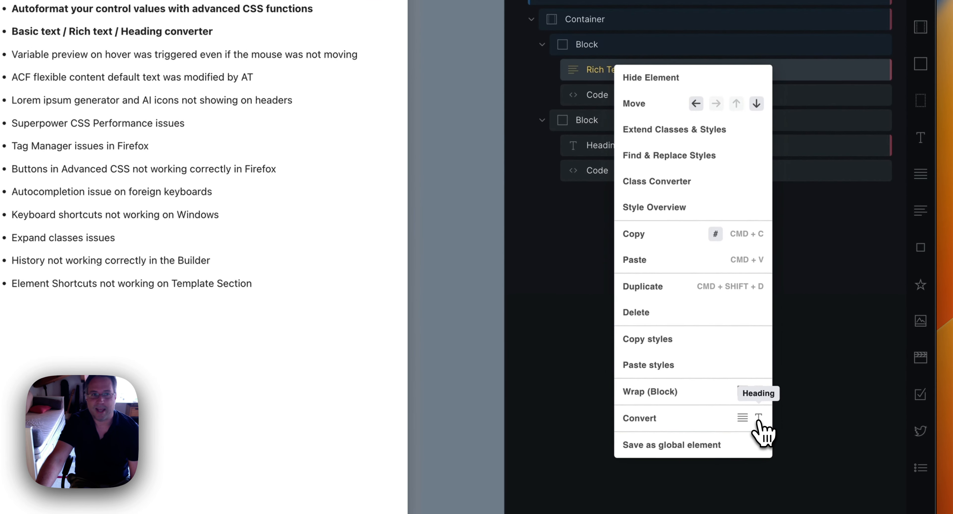
click(757, 428)
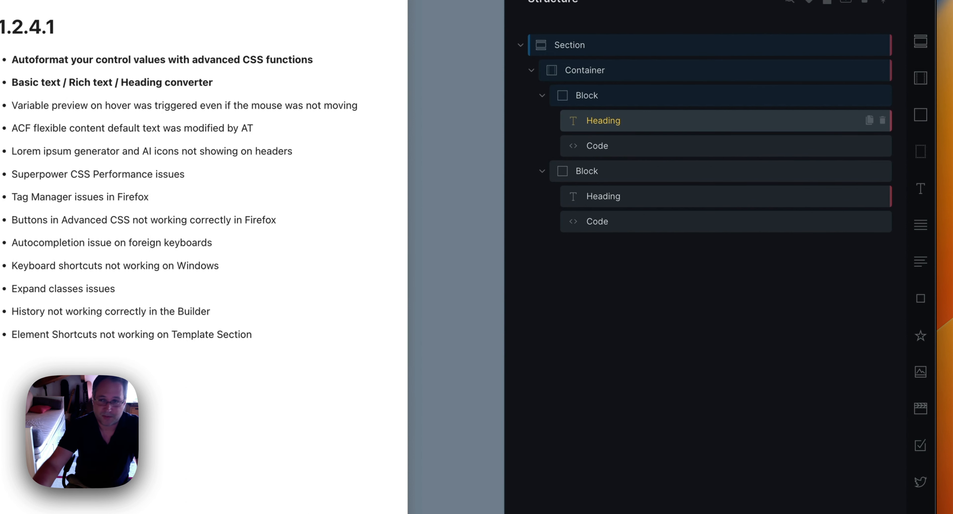
- Convert the first Block's Heading to Basic Text and set its HTML tag to address
right_click(631, 122)
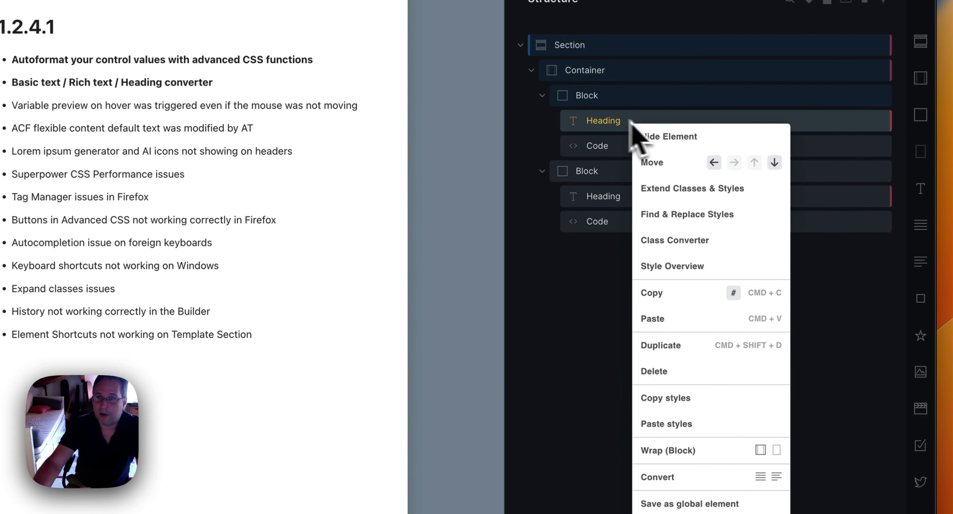
click(760, 476)
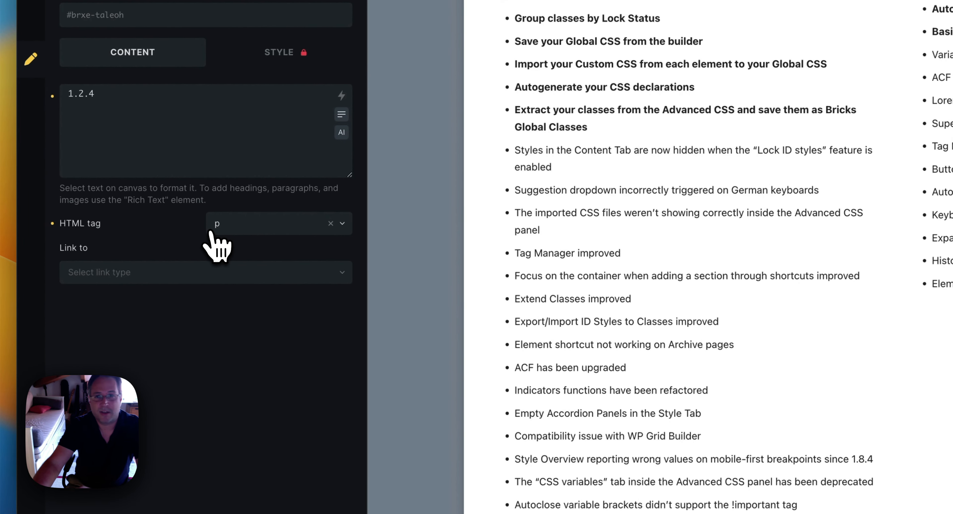
click(214, 234)
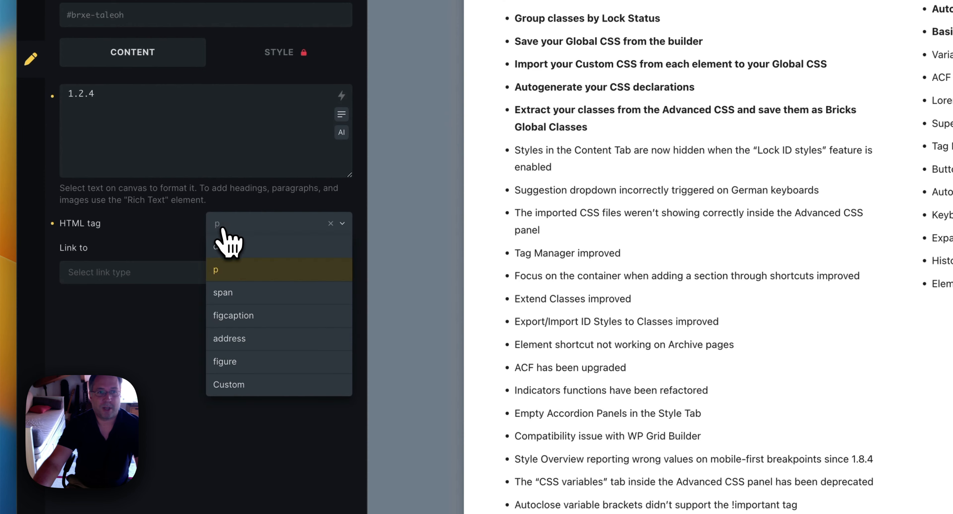
click(241, 335)
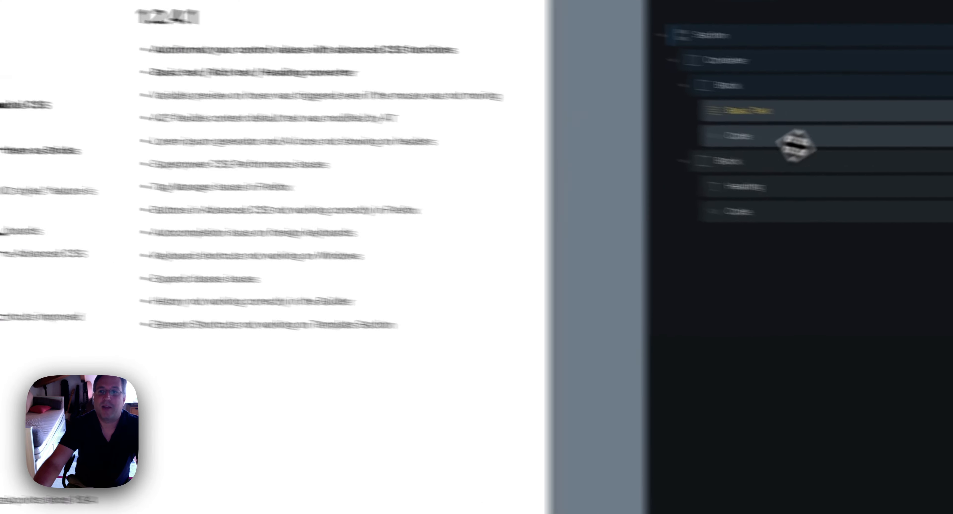
- Convert the address-tagged Basic Text in the first Block to a Heading and back to Basic Text
right_click(590, 91)
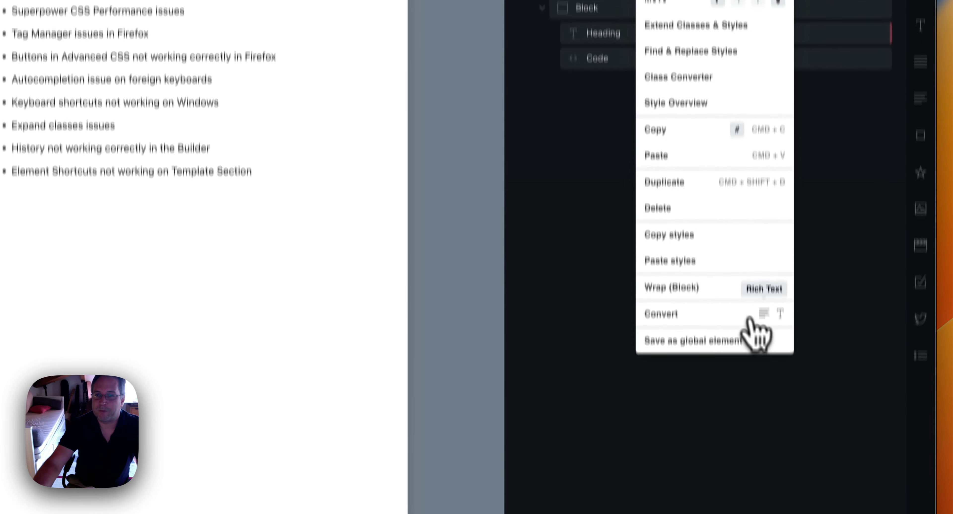
click(779, 313)
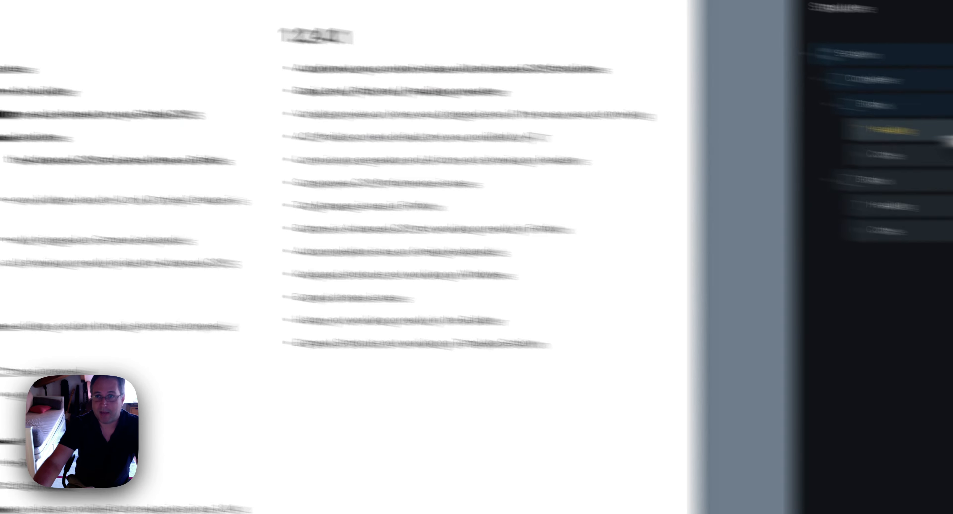
right_click(638, 93)
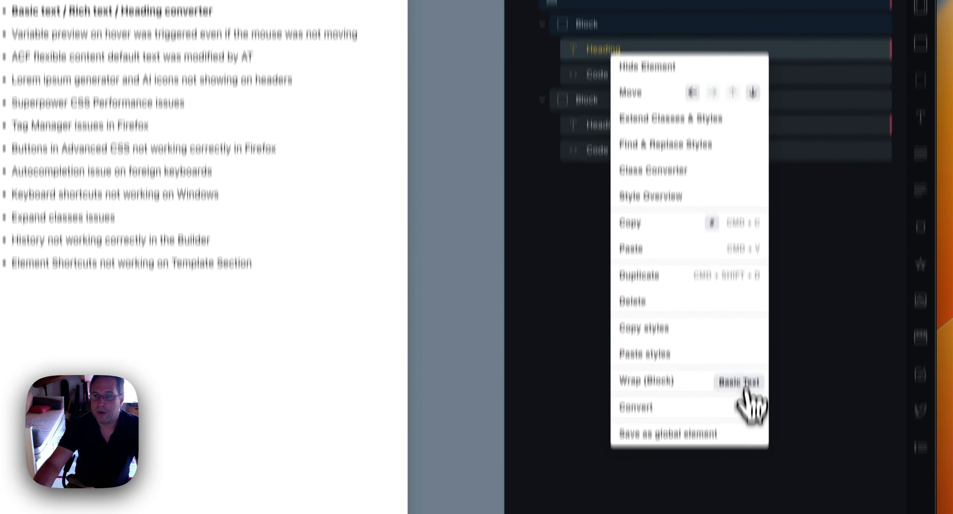
click(741, 408)
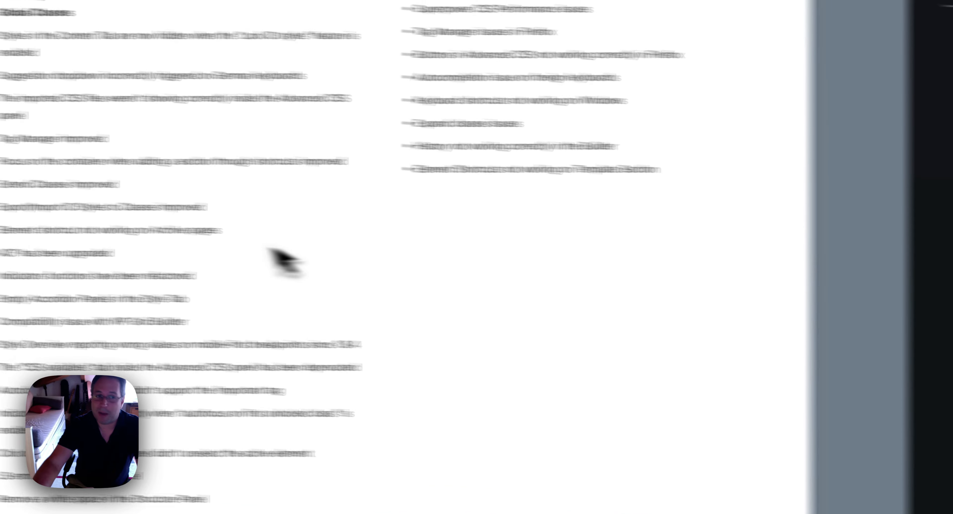